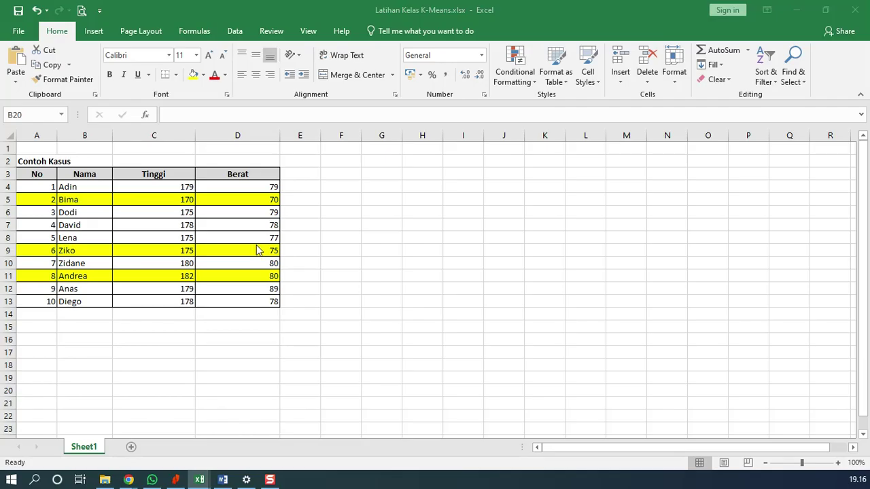
- Enter the centroid headings C1 (170,70), C2 (175,75) and C3 (182,80) in cells F2, G2 and H2
{"action": "left_click", "coordinate": [338, 174]}
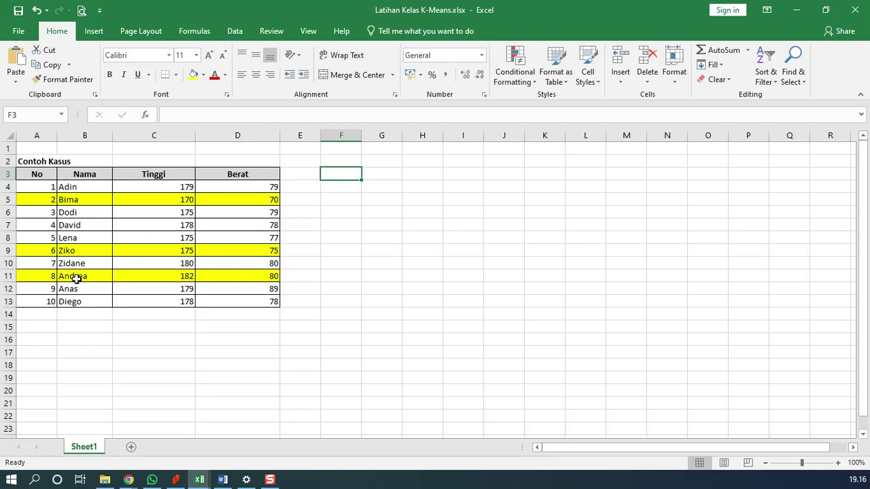
{"action": "left_click", "coordinate": [342, 162]}
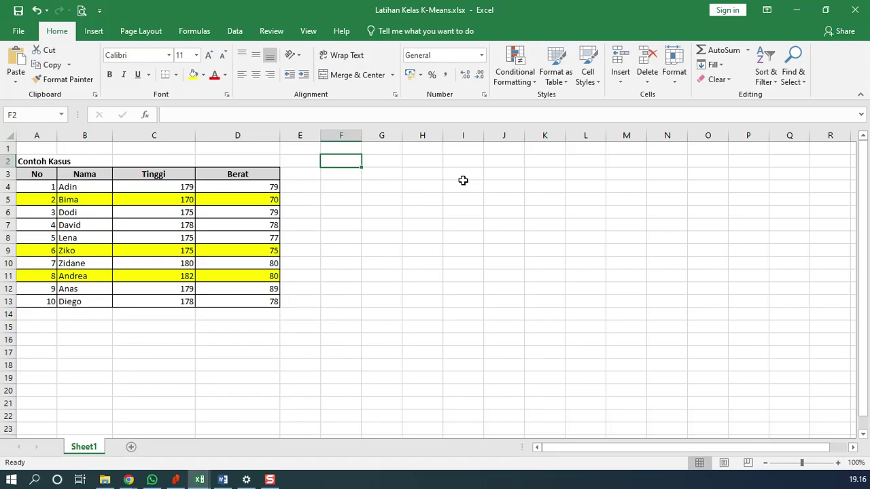
{"action": "type", "text": "C1"}
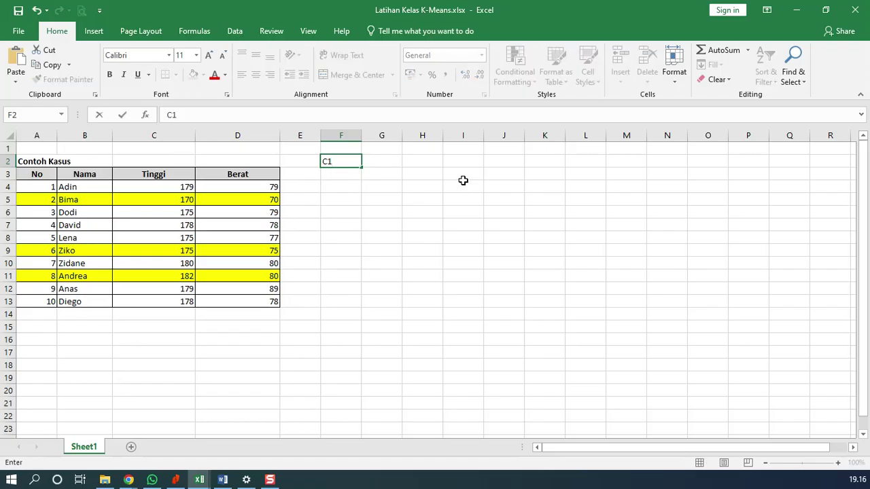
{"action": "type", "text": " (170,70)"}
{"action": "key", "text": "Tab"}
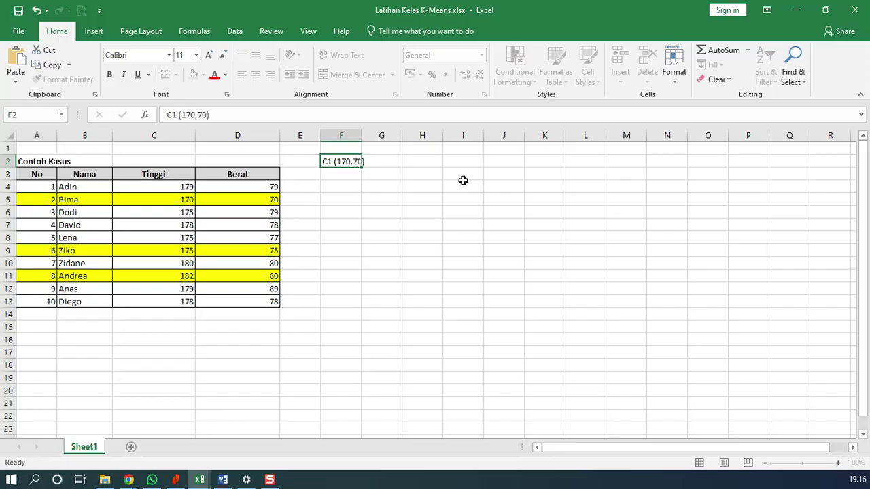
{"action": "type", "text": "C2"}
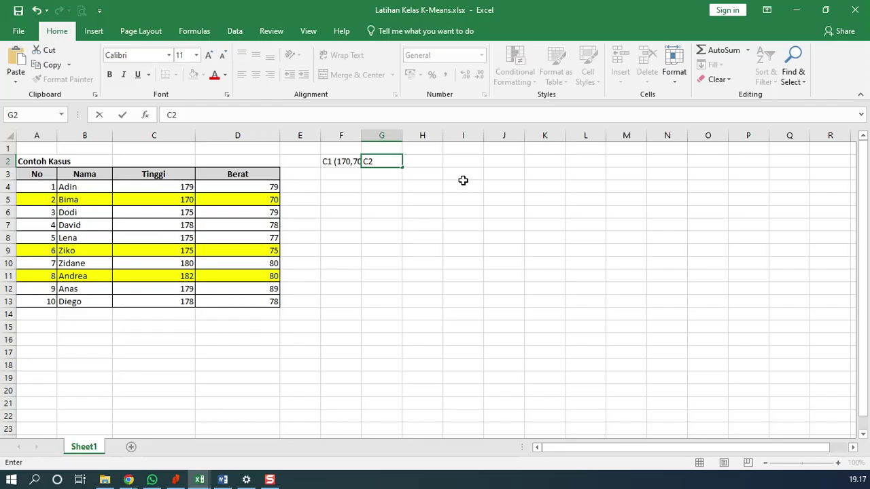
{"action": "type", "text": " (175,75)"}
{"action": "key", "text": "Tab"}
{"action": "type", "text": "C"}
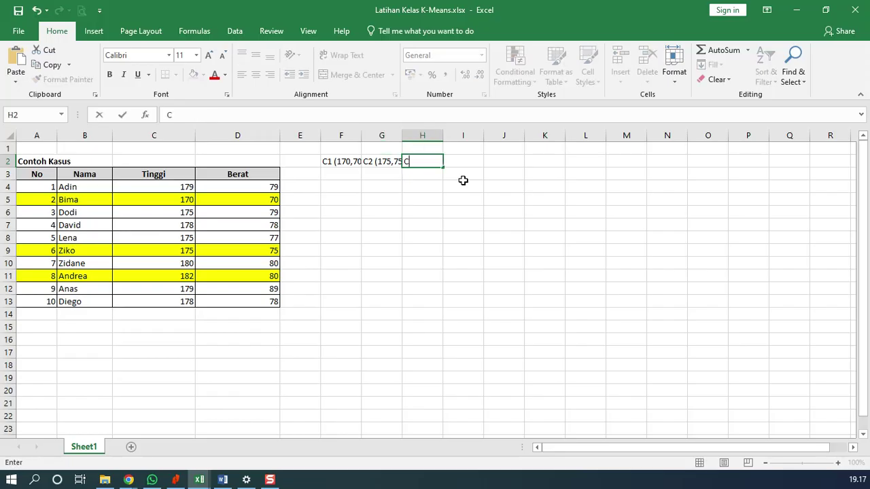
{"action": "type", "text": "3 (182,80)"}
{"action": "key", "text": "Return"}
- Autofit the widths of columns F, G and H to their centroid headings
{"action": "key", "text": "Up"}
{"action": "key", "text": "Left"}
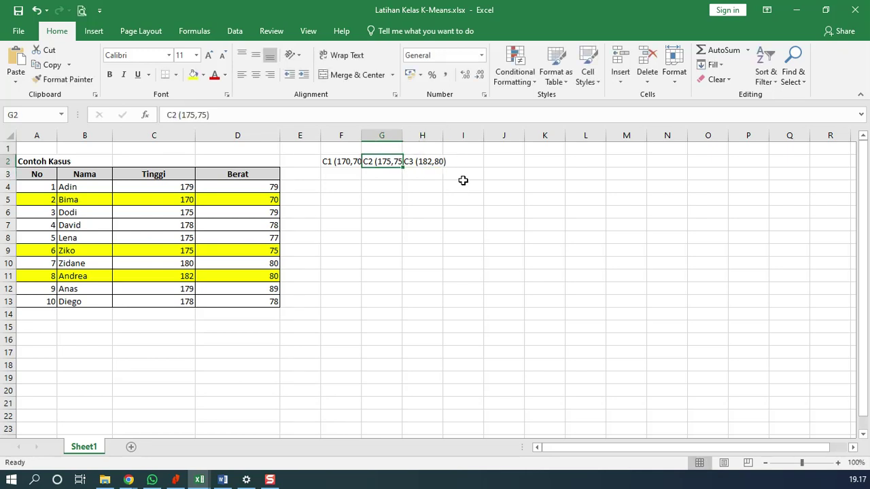
{"action": "key", "text": "Left"}
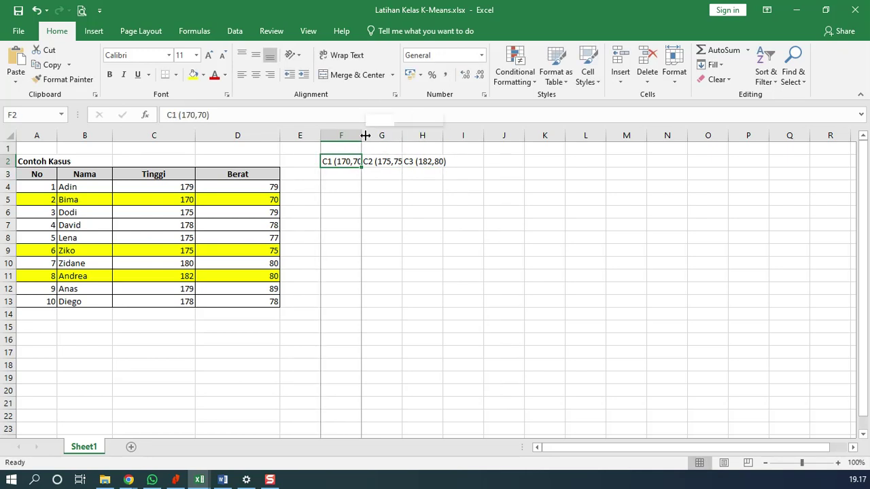
{"action": "double_click", "coordinate": [361, 135]}
{"action": "double_click", "coordinate": [408, 136]}
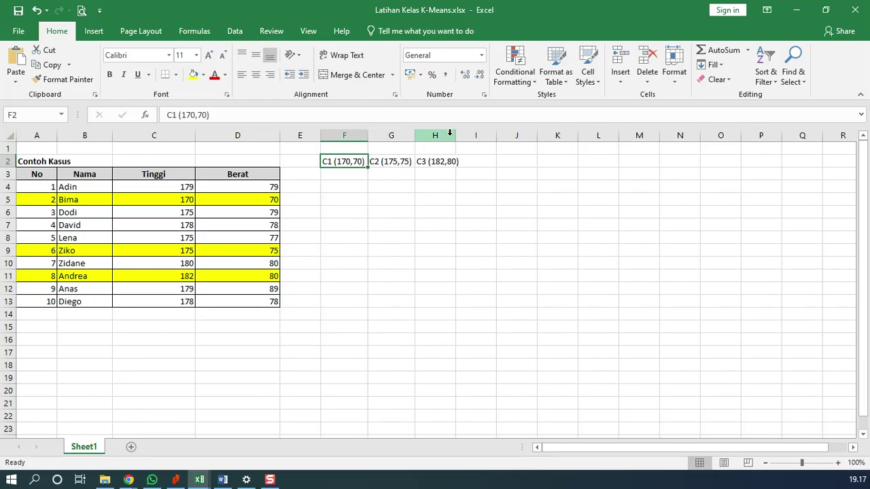
{"action": "double_click", "coordinate": [455, 135]}
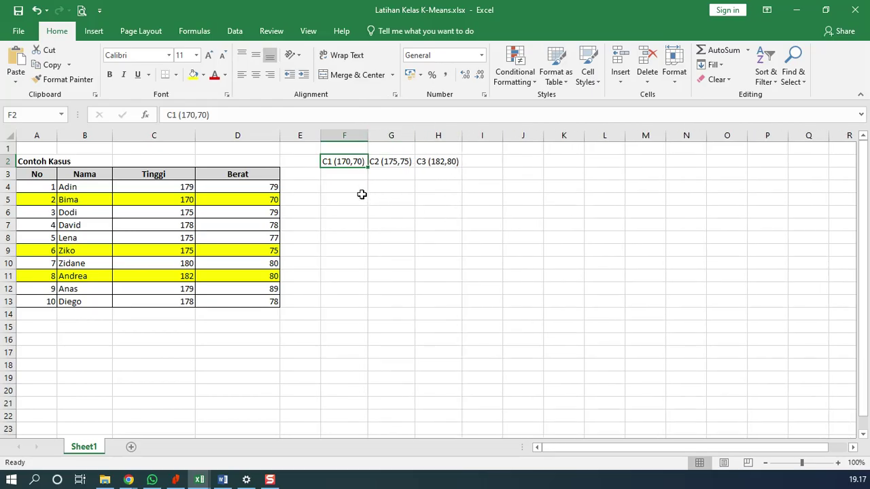
- Enter the squared height difference formula =(C4-$C$5)^2 in cell F4, with an absolute reference to the first centroid's height
{"action": "left_click", "coordinate": [345, 178]}
{"action": "left_click", "coordinate": [342, 185]}
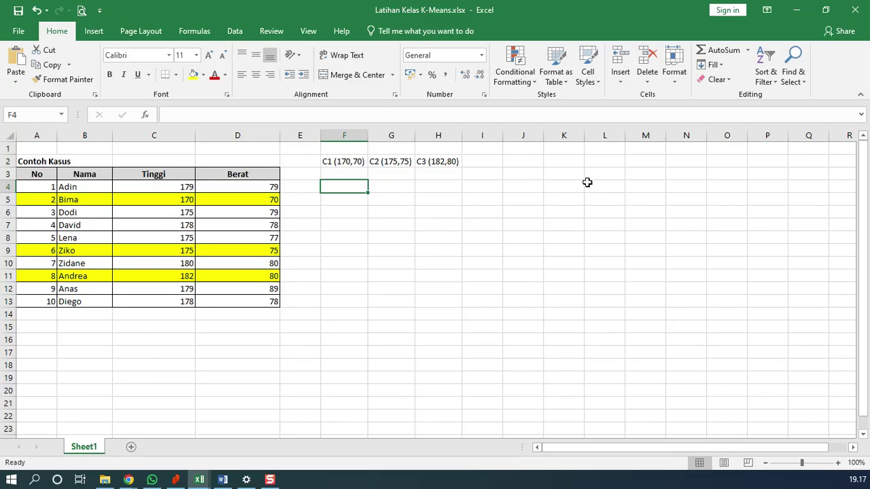
{"action": "type", "text": "=("}
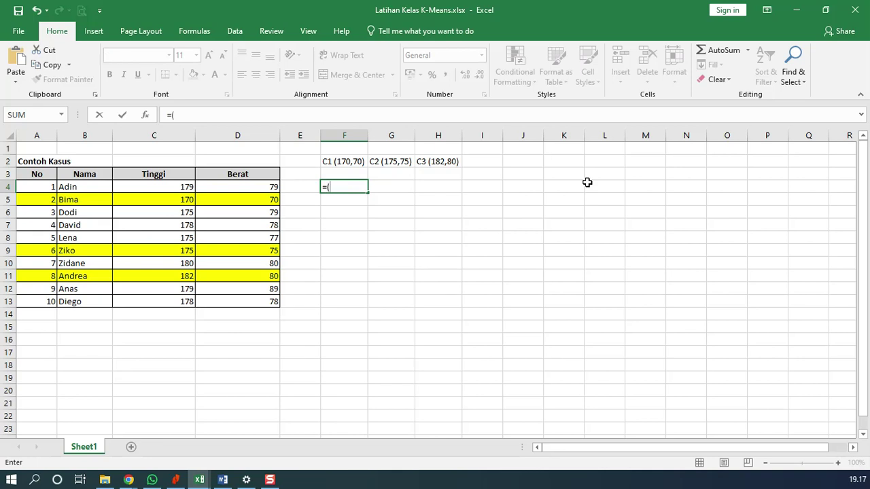
{"action": "left_click", "coordinate": [155, 186]}
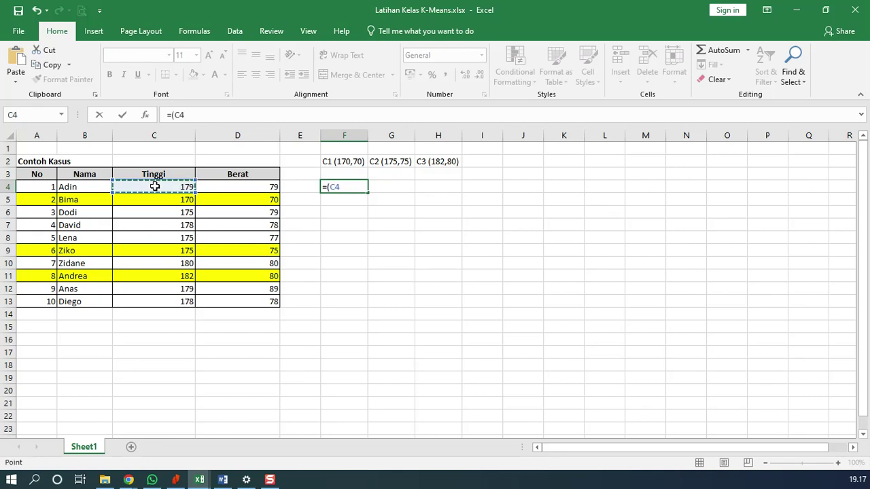
{"action": "type", "text": "-"}
{"action": "left_click", "coordinate": [155, 198]}
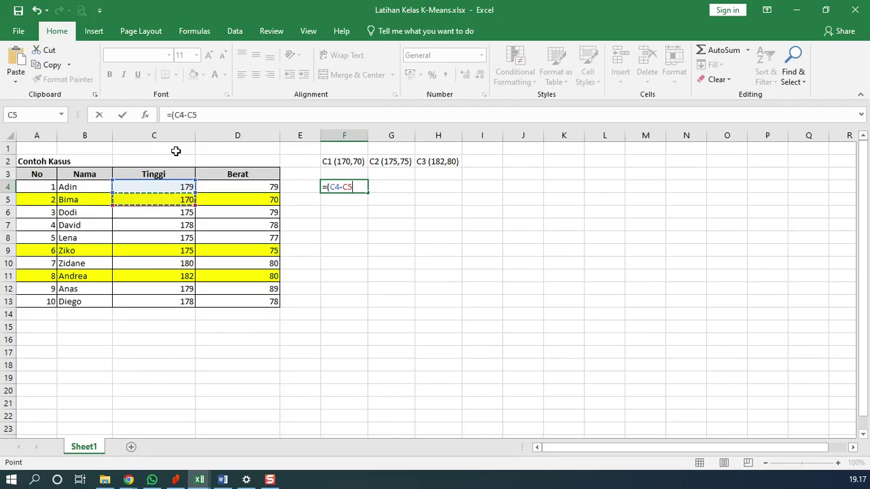
{"action": "left_click", "coordinate": [189, 115]}
{"action": "type", "text": "$"}
{"action": "key", "text": "Right"}
{"action": "type", "text": "$"}
{"action": "key", "text": "Right"}
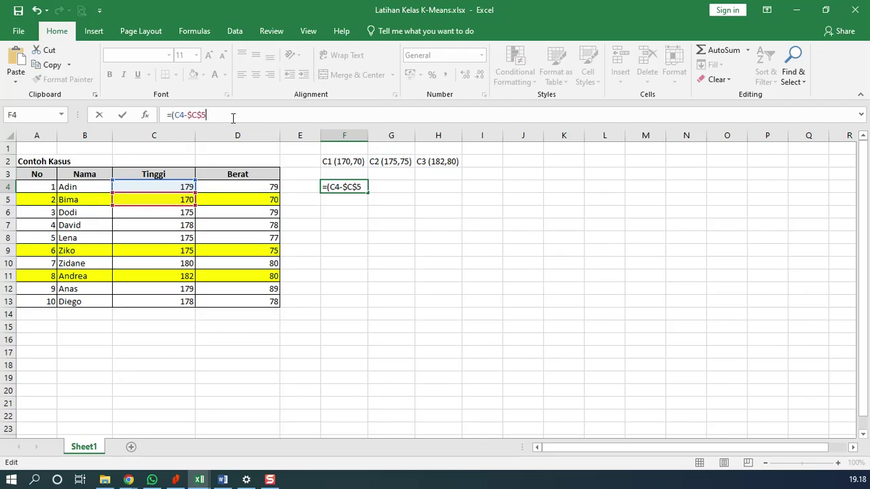
{"action": "type", "text": ")^2"}
{"action": "key", "text": "Return"}
{"action": "key", "text": "Up"}
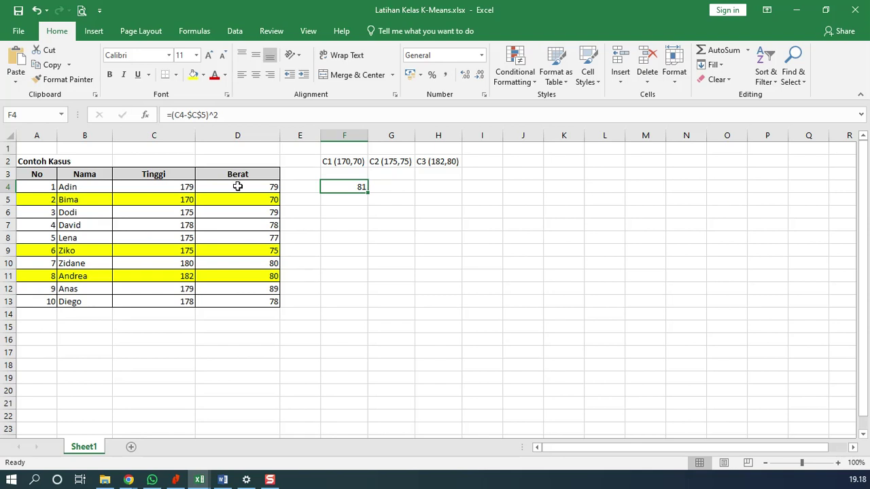
- Enclose the whole squared height difference in F4 in an outer pair of parentheses, giving =((C4-$C$5)^2)
{"action": "left_click", "coordinate": [172, 117]}
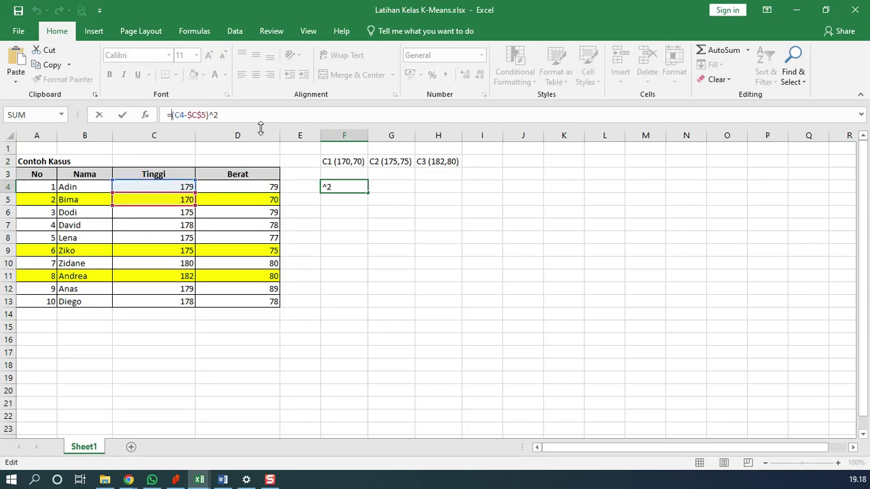
{"action": "type", "text": "("}
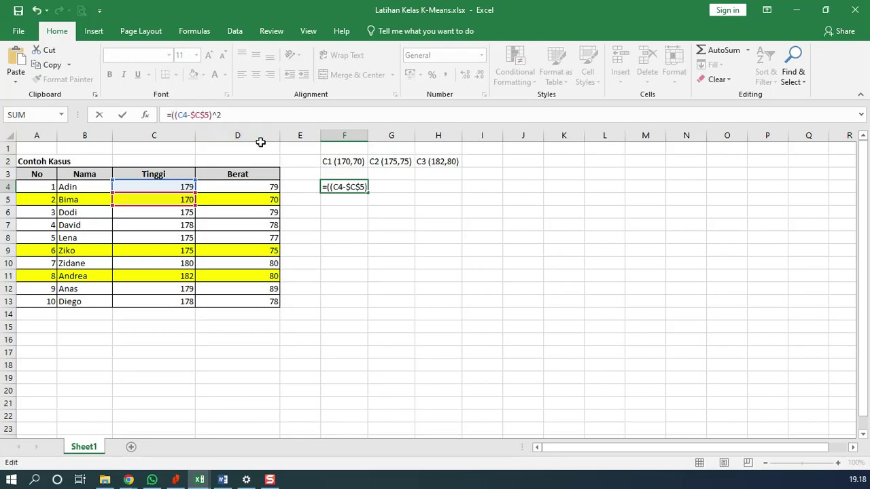
{"action": "left_click", "coordinate": [237, 117]}
{"action": "type", "text": ")"}
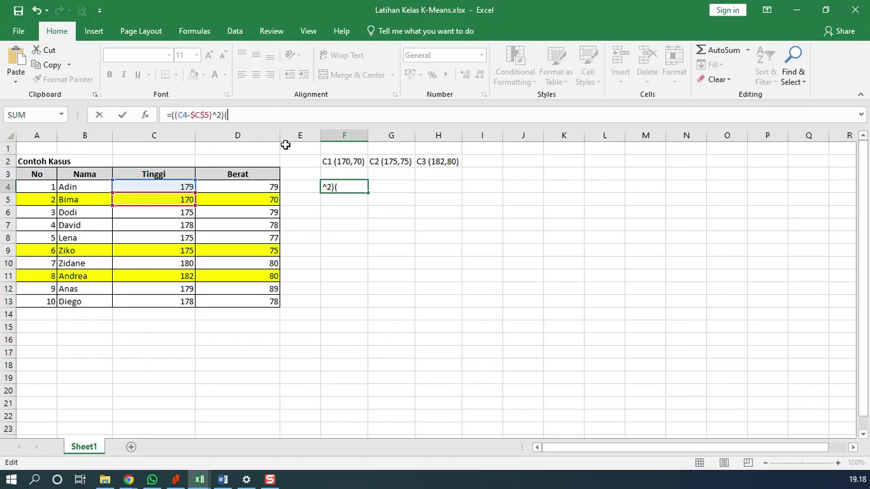
- Add the squared weight difference to the F4 formula so it reads =((C4-$C$5)^2)+((D4-$D$5)^2)
{"action": "type", "text": "(("}
{"action": "left_click", "coordinate": [257, 186]}
{"action": "type", "text": "-"}
{"action": "left_click", "coordinate": [258, 201]}
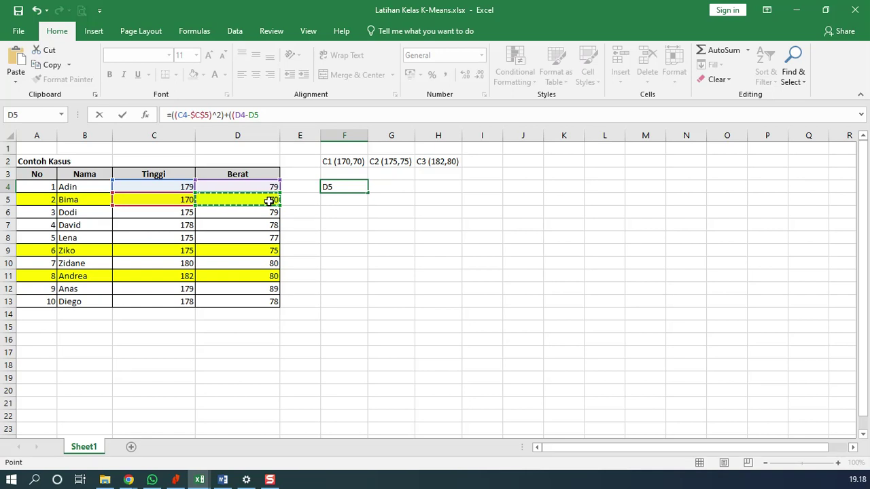
{"action": "left_click", "coordinate": [251, 115]}
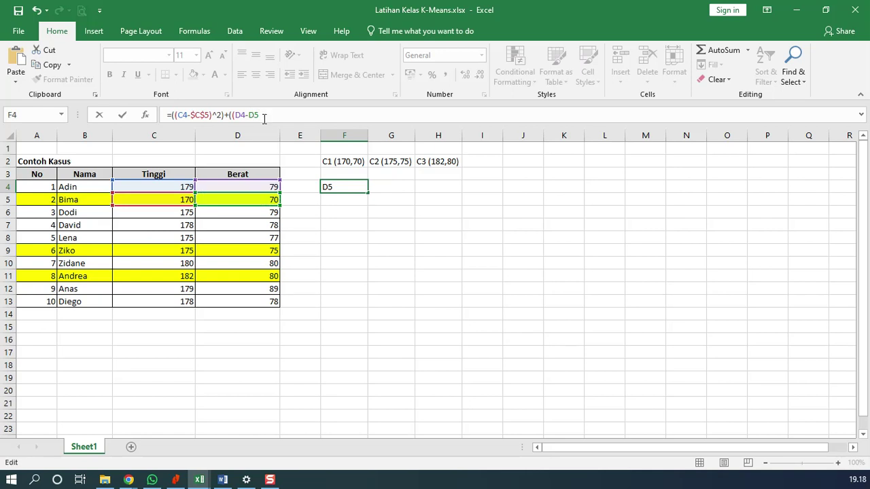
{"action": "type", "text": "$"}
{"action": "left_click", "coordinate": [259, 115]}
{"action": "type", "text": "$D$5)^"}
{"action": "type", "text": "2"}
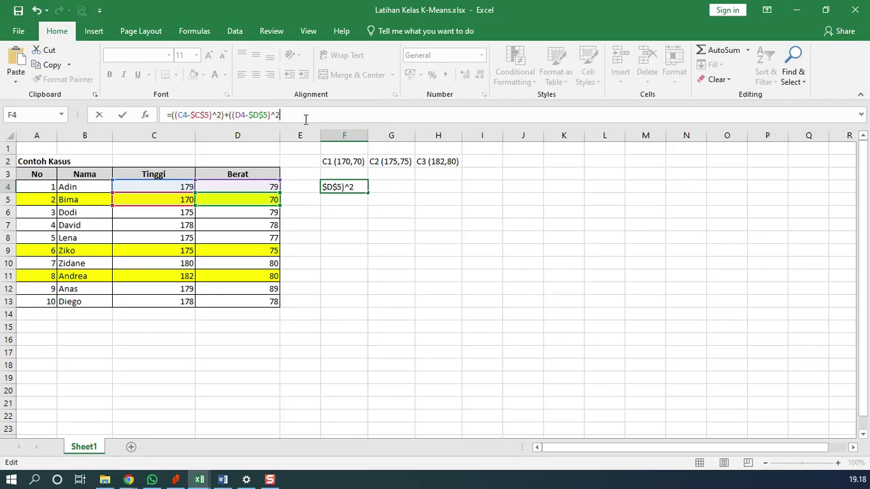
{"action": "type", "text": ")"}
{"action": "key", "text": "Return"}
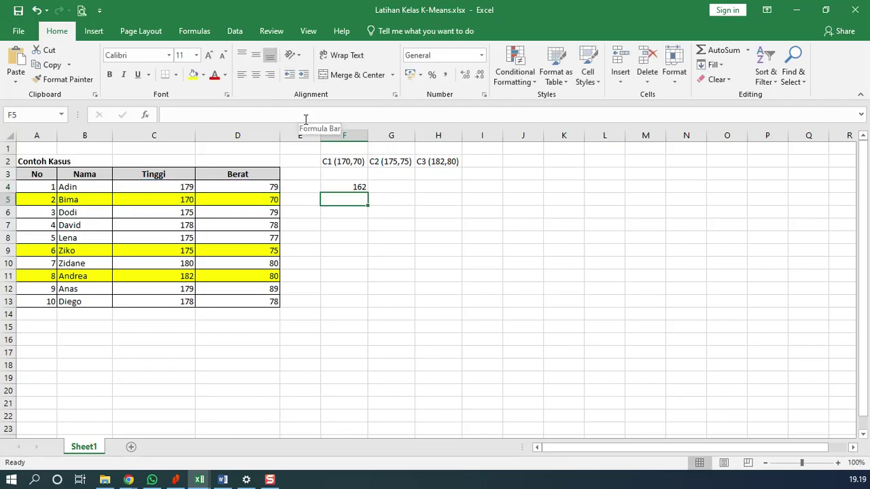
{"action": "key", "text": "Up"}
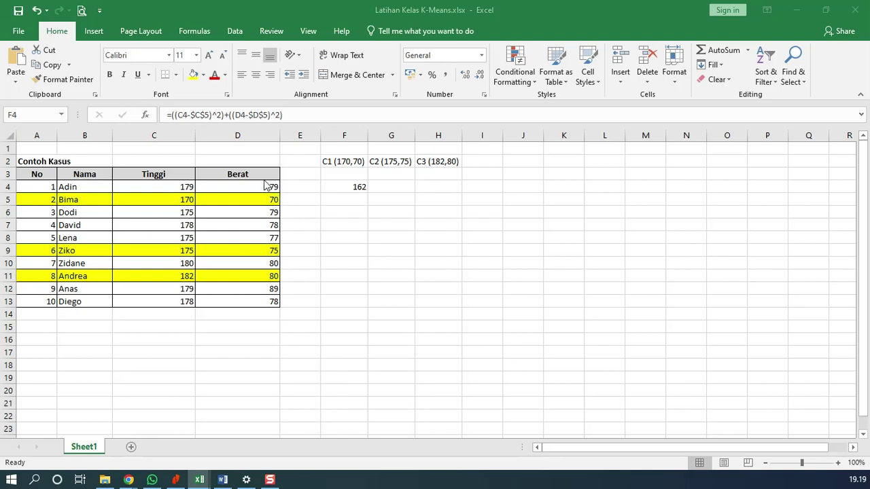
- Wrap the F4 formula in a square root so it reads =SQRT(((C4-$C$5)^2)+((D4-$D$5)^2))
{"action": "left_click", "coordinate": [351, 189]}
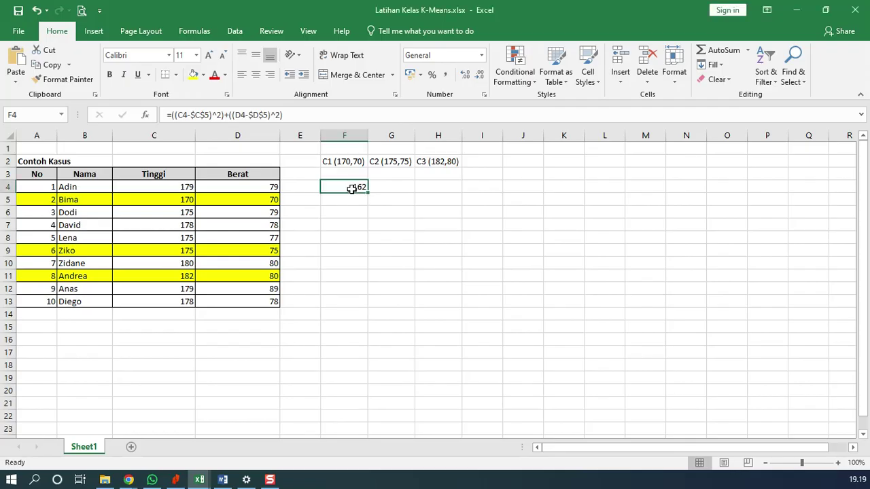
{"action": "left_click", "coordinate": [171, 115]}
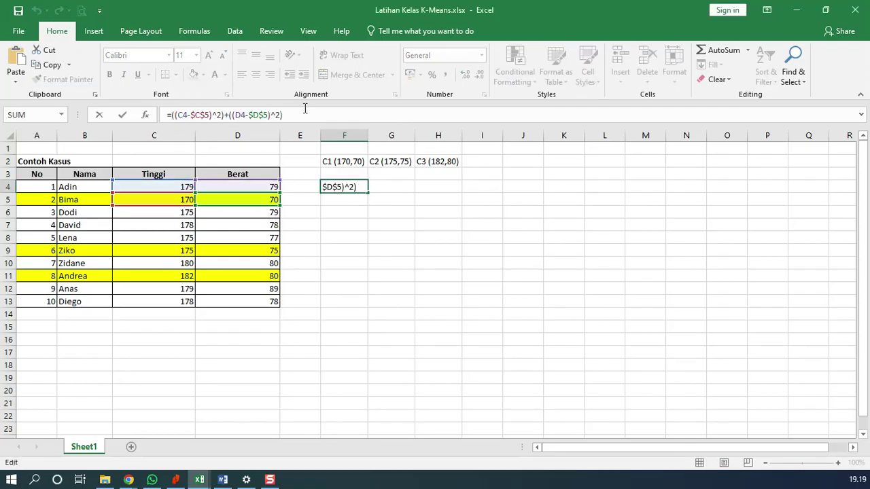
{"action": "type", "text": "sqrt"}
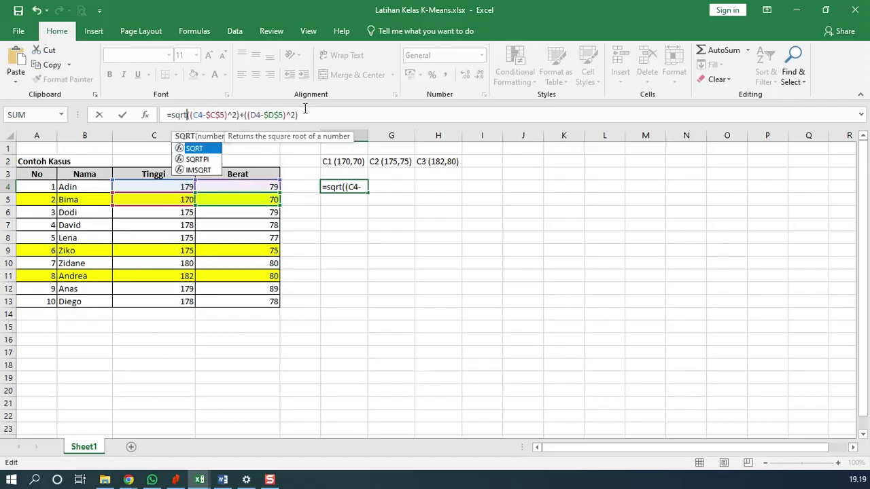
{"action": "type", "text": "("}
{"action": "left_click", "coordinate": [315, 112]}
{"action": "type", "text": ")"}
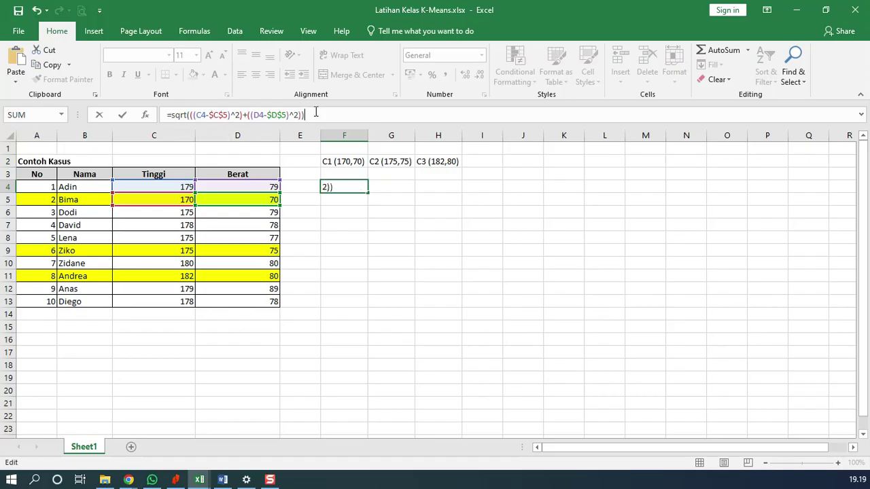
{"action": "key", "text": "Return"}
{"action": "key", "text": "Up"}
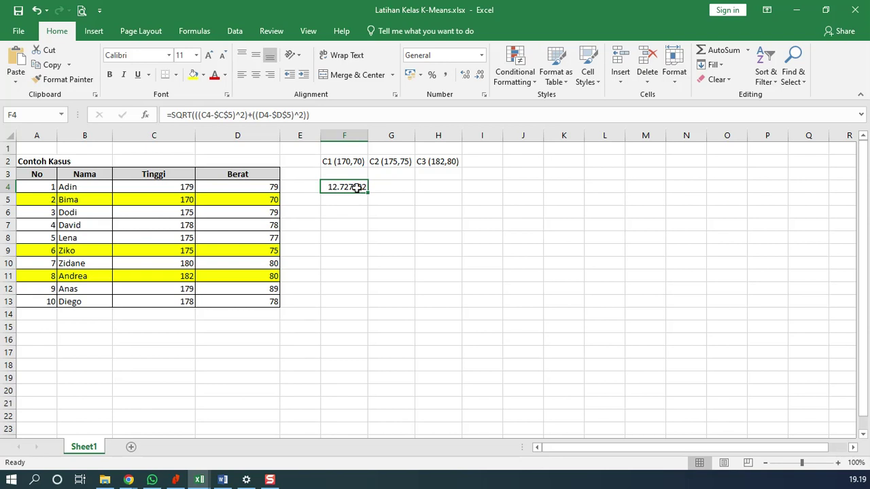
- Format the cells F4:H13 as Number with 3 decimal places
{"action": "left_click_drag", "start_coordinate": [355, 186], "coordinate": [442, 301]}
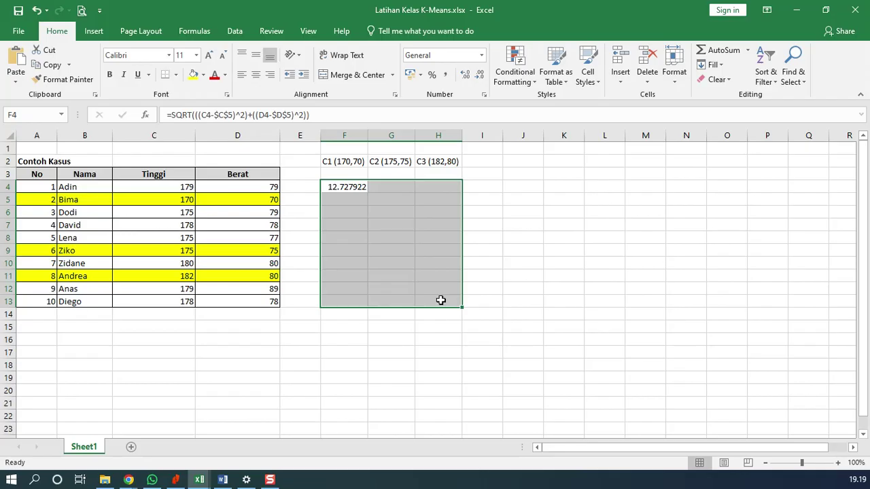
{"action": "key", "text": "ctrl+1"}
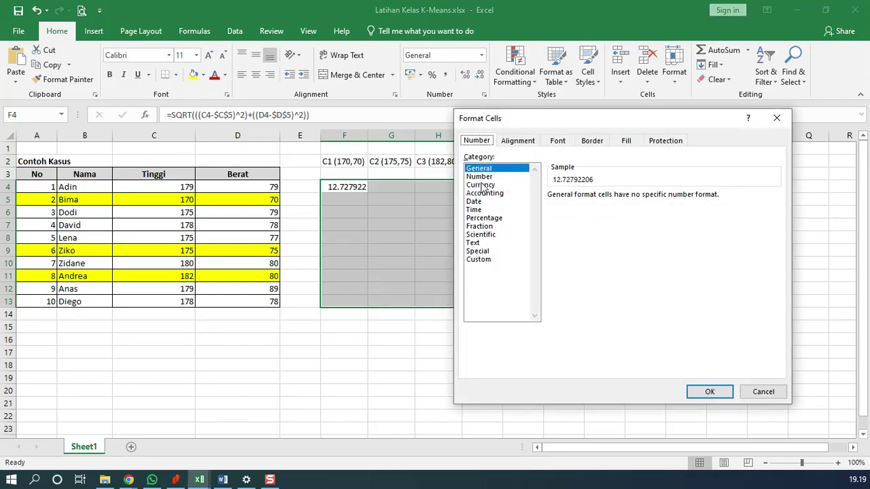
{"action": "left_click", "coordinate": [480, 177]}
{"action": "left_click", "coordinate": [634, 193]}
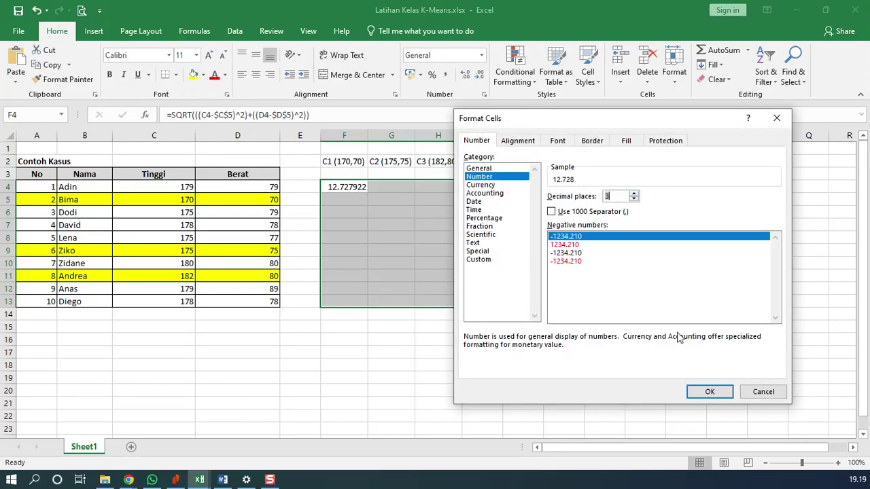
{"action": "left_click", "coordinate": [711, 391]}
{"action": "left_click", "coordinate": [538, 275]}
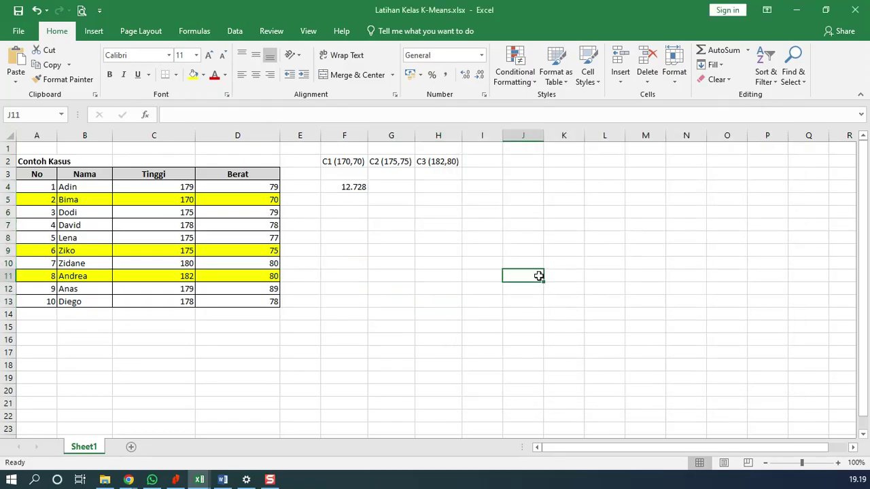
- Fill the C1 distance formula from F4 down through F13
{"action": "left_click", "coordinate": [352, 188]}
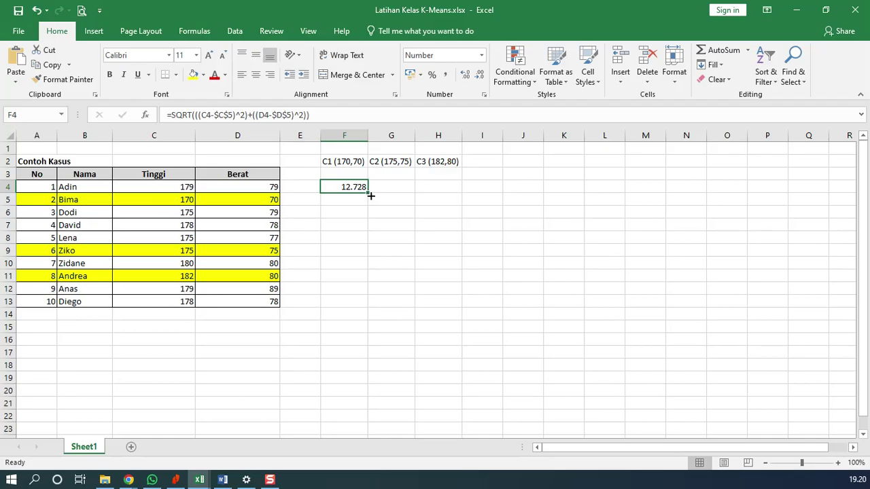
{"action": "left_click_drag", "start_coordinate": [369, 196], "coordinate": [368, 312]}
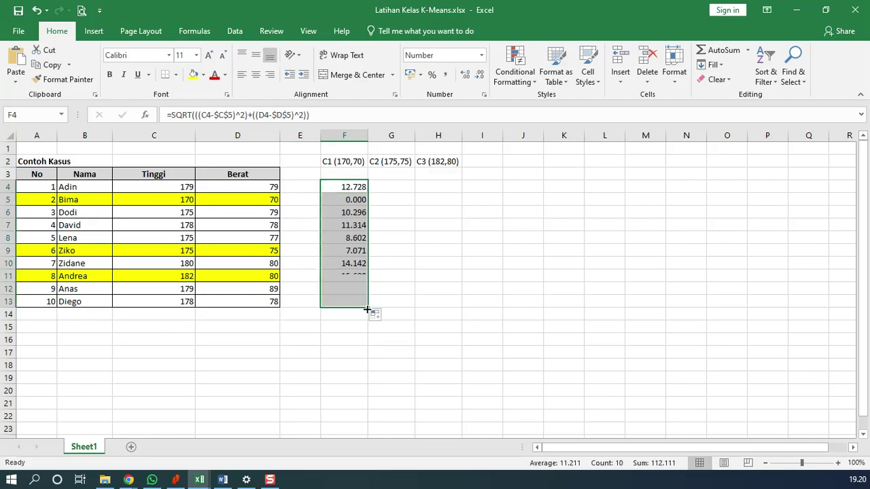
- Examine the copied C1 distance formulas in F5 through F13, checking which record and centroid cells each one references
{"action": "left_click", "coordinate": [358, 199]}
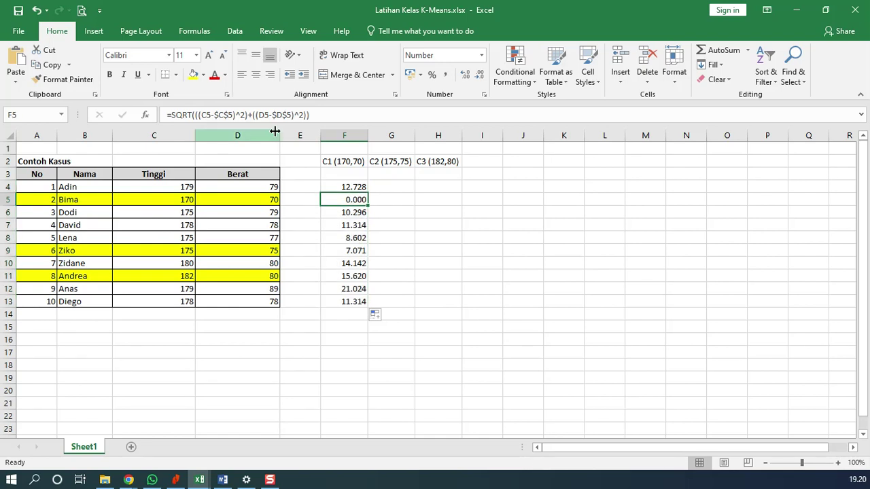
{"action": "left_click", "coordinate": [325, 116]}
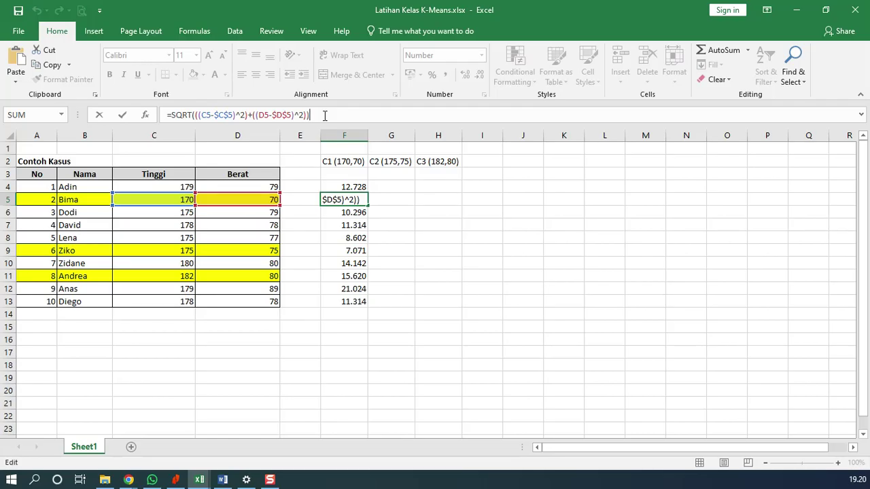
{"action": "key", "text": "Return"}
{"action": "left_click", "coordinate": [325, 116]}
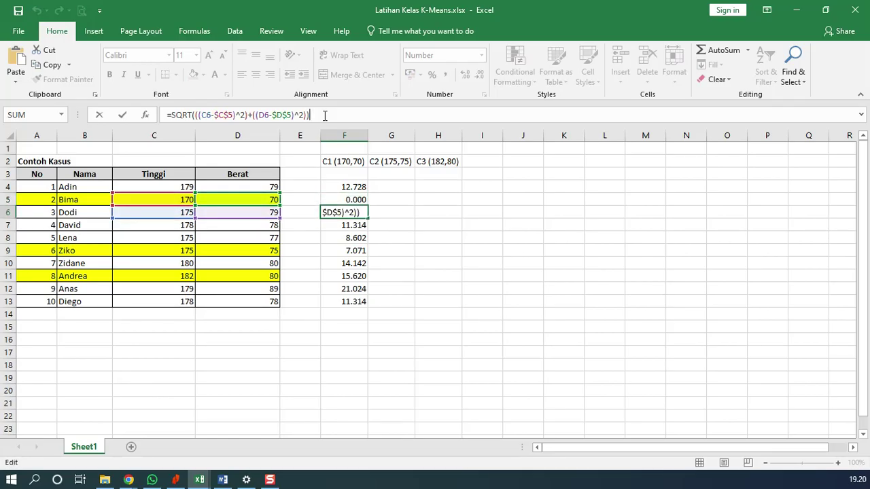
{"action": "key", "text": "Return"}
{"action": "left_click", "coordinate": [325, 115]}
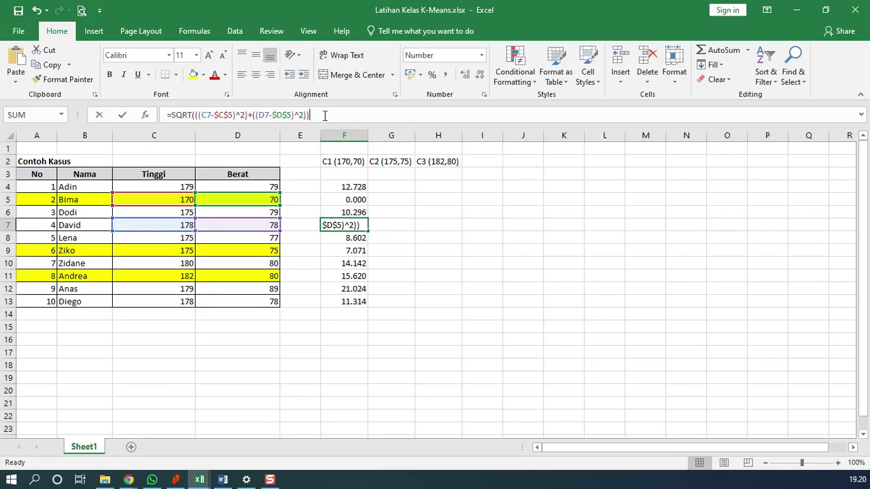
{"action": "key", "text": "Return"}
{"action": "left_click", "coordinate": [332, 116]}
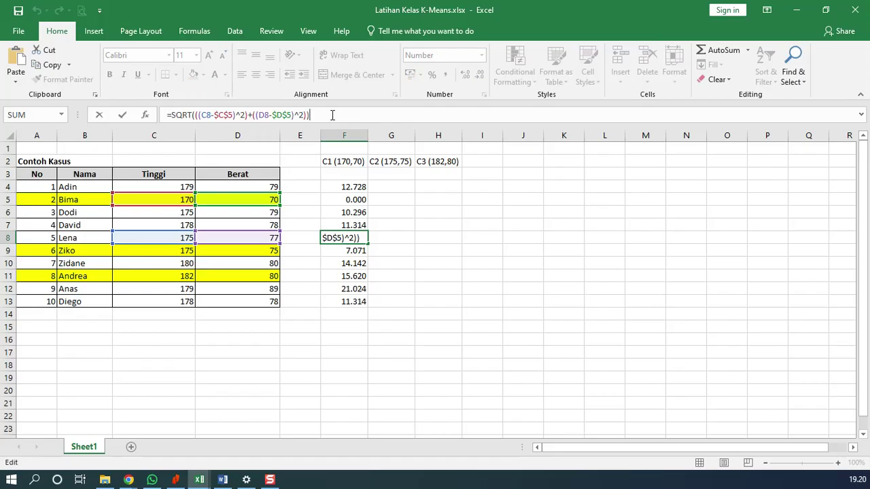
{"action": "key", "text": "Return"}
{"action": "left_click", "coordinate": [332, 115]}
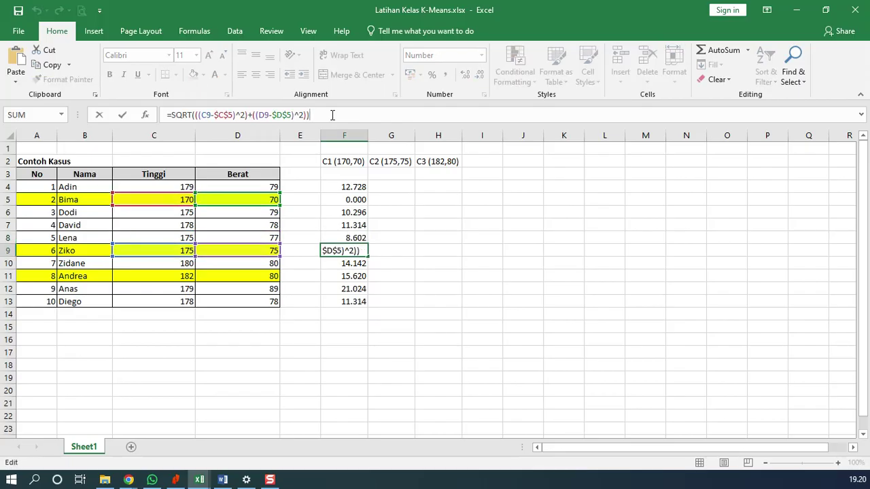
{"action": "key", "text": "Return"}
{"action": "left_click", "coordinate": [332, 115]}
{"action": "key", "text": "Return"}
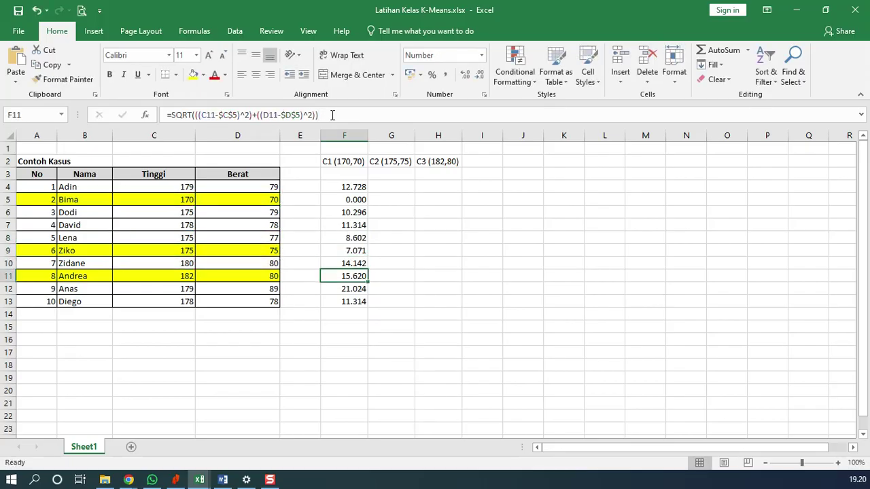
{"action": "left_click", "coordinate": [332, 115]}
{"action": "key", "text": "Return"}
{"action": "left_click", "coordinate": [333, 115]}
{"action": "key", "text": "Return"}
{"action": "left_click", "coordinate": [332, 115]}
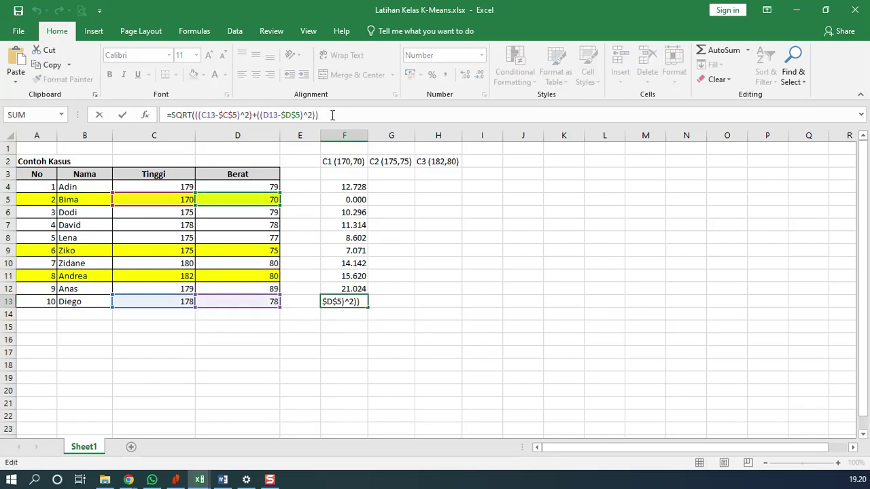
{"action": "key", "text": "Return"}
- Fill the C1 distance formula from F4 across to G4 and H4
{"action": "left_click", "coordinate": [338, 185]}
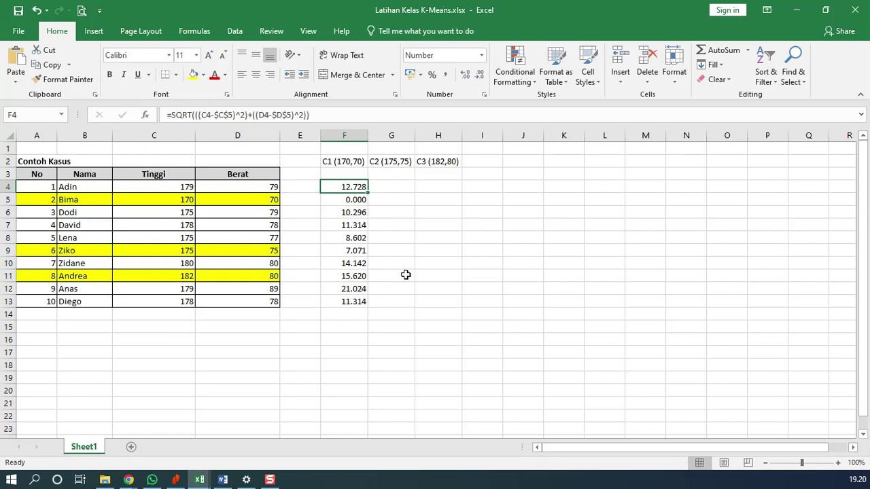
{"action": "left_click", "coordinate": [392, 185]}
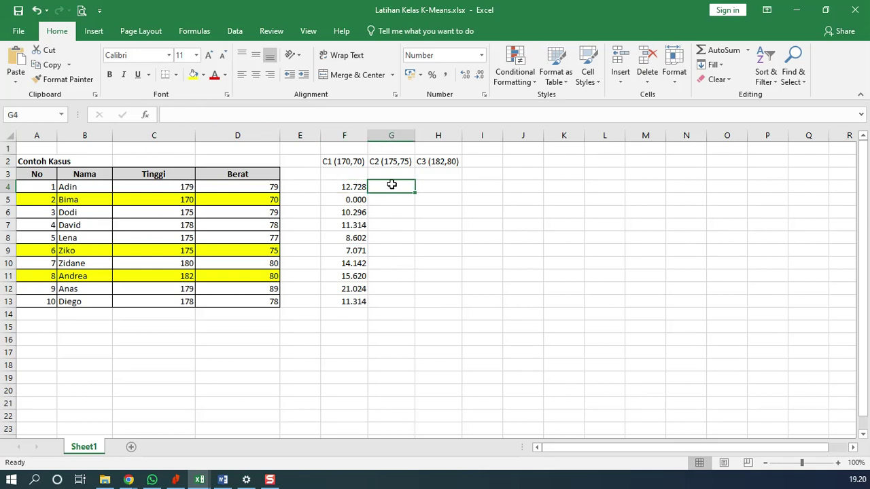
{"action": "left_click", "coordinate": [350, 189]}
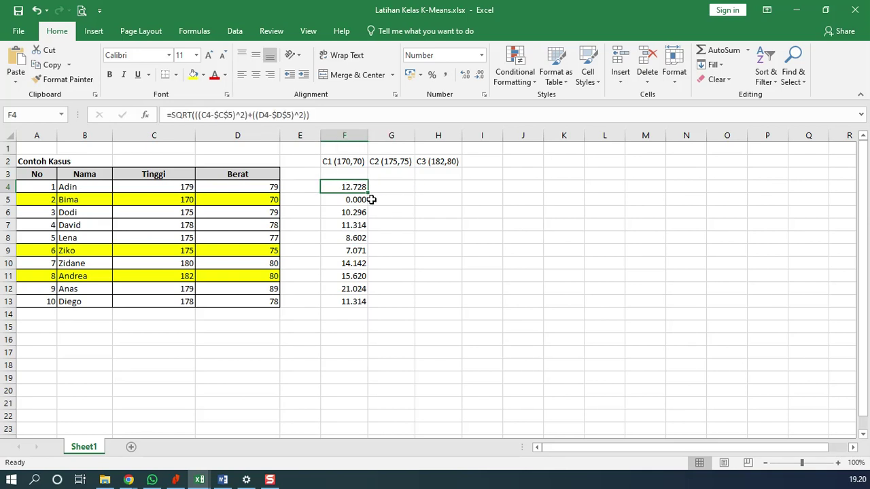
{"action": "left_click_drag", "start_coordinate": [369, 193], "coordinate": [448, 193]}
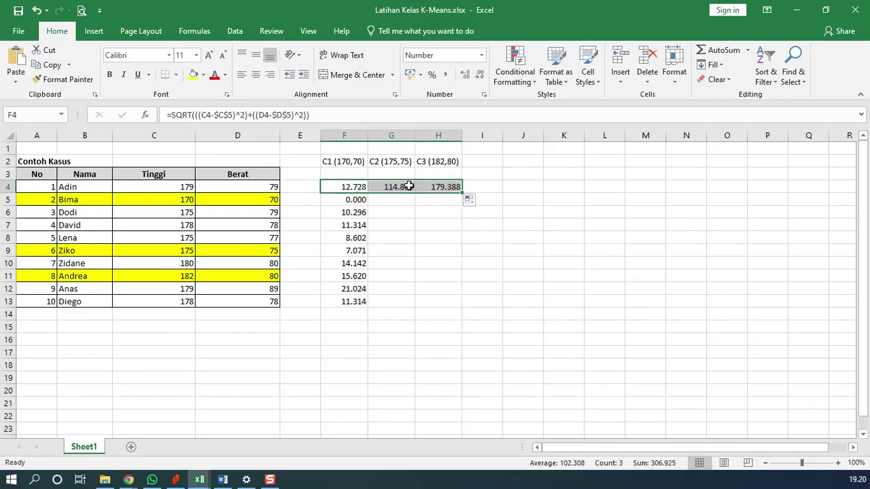
- Correct the C2 distance formula in G4 so it reads =SQRT(((C4-$C$9)^2)+((D4-$D$9)^2))
{"action": "left_click", "coordinate": [403, 186]}
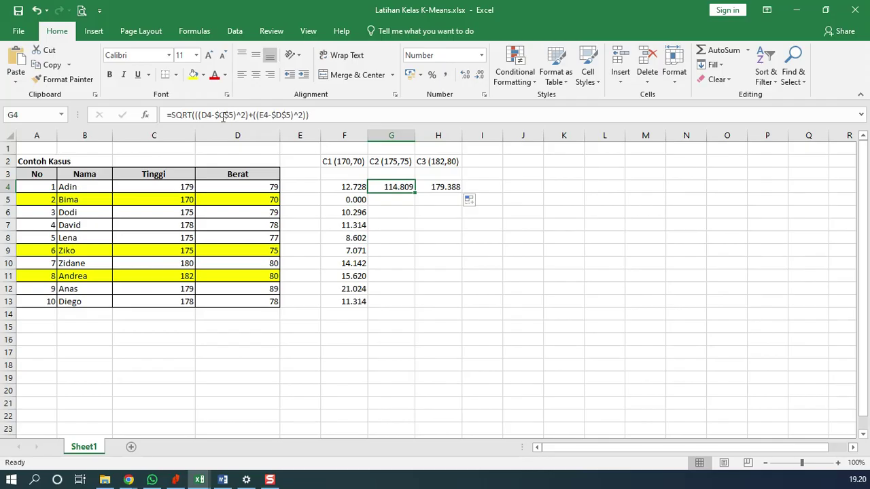
{"action": "left_click", "coordinate": [223, 115]}
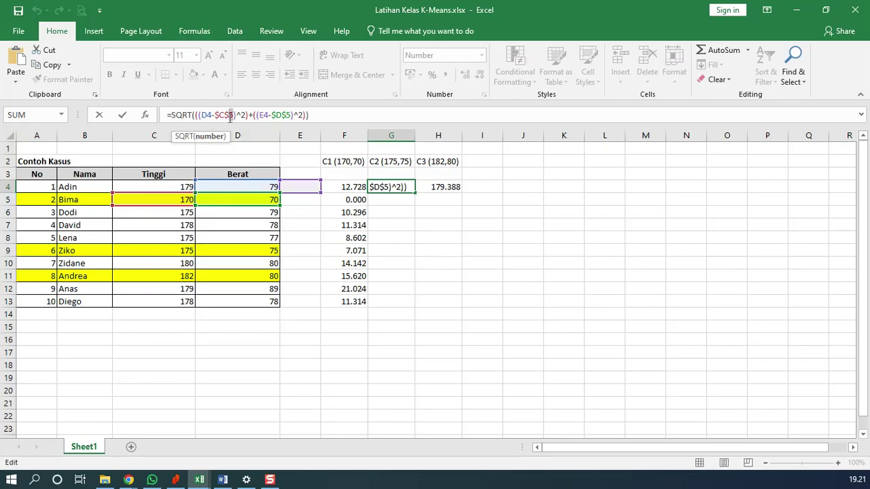
{"action": "type", "text": "9"}
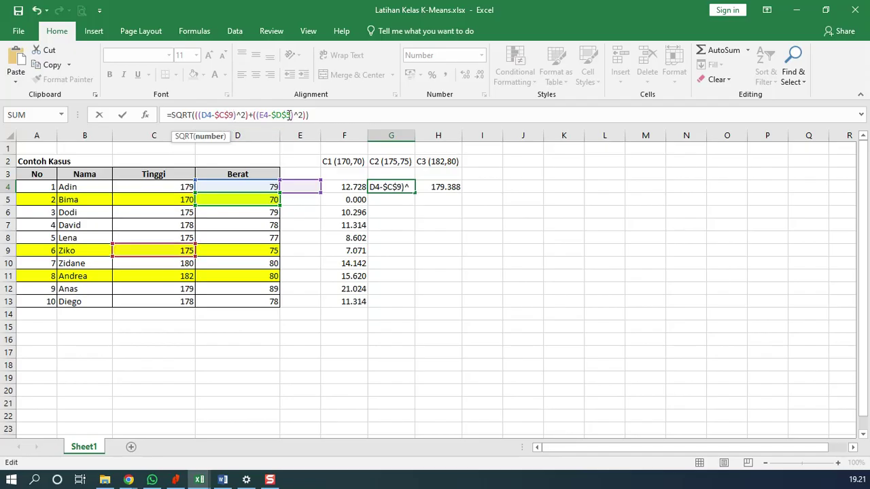
{"action": "type", "text": "9"}
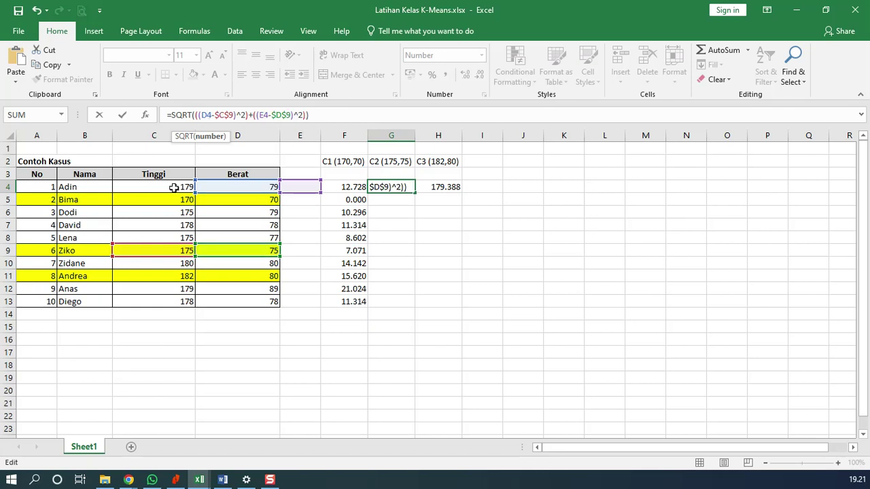
{"action": "left_click", "coordinate": [202, 115]}
{"action": "type", "text": "c"}
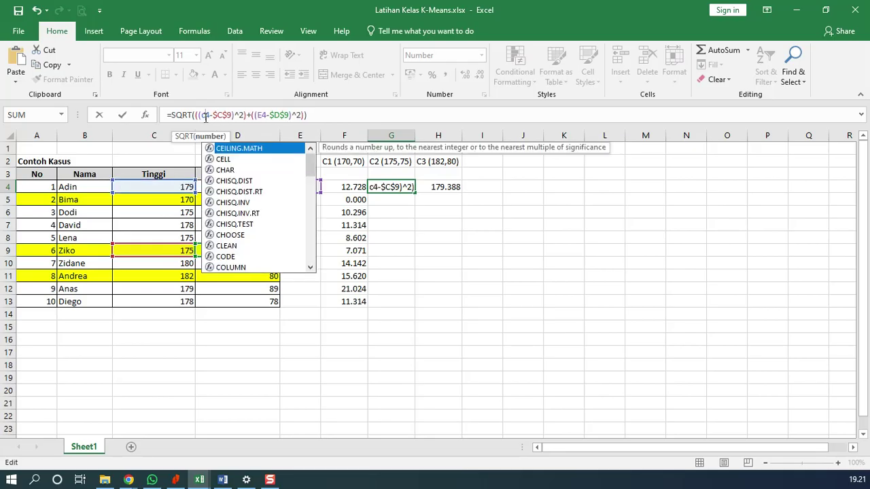
{"action": "left_click", "coordinate": [260, 115]}
{"action": "type", "text": "d"}
{"action": "key", "text": "Return"}
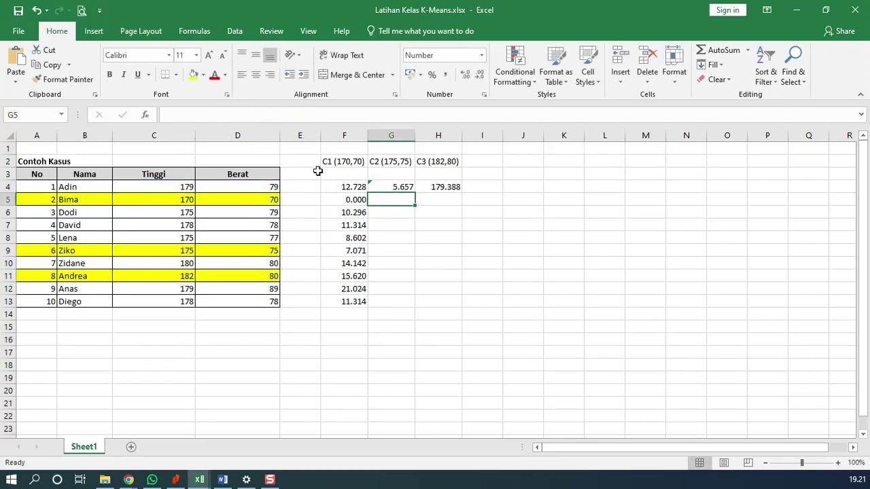
- Redirect the C3 distance formula references in H4 to record cells C4 and D4 and centroid cells $C$11 and $D$11
{"action": "left_click", "coordinate": [396, 187]}
{"action": "left_click", "coordinate": [448, 187]}
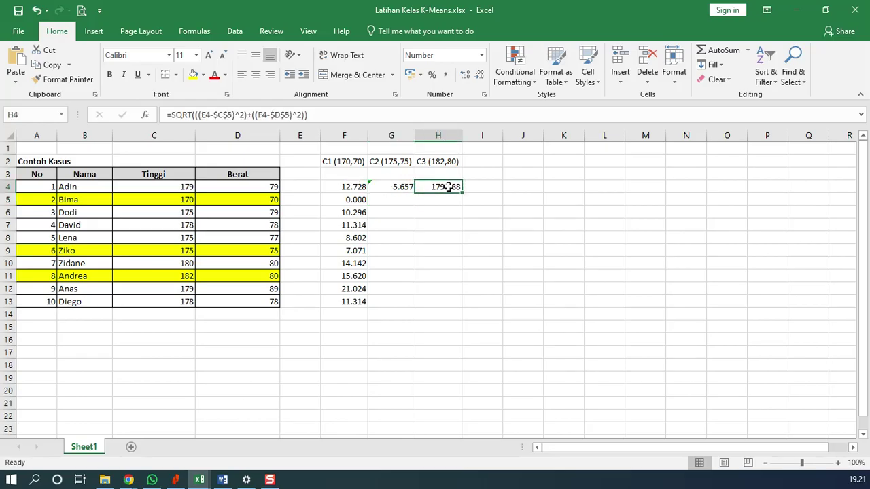
{"action": "left_click", "coordinate": [337, 120]}
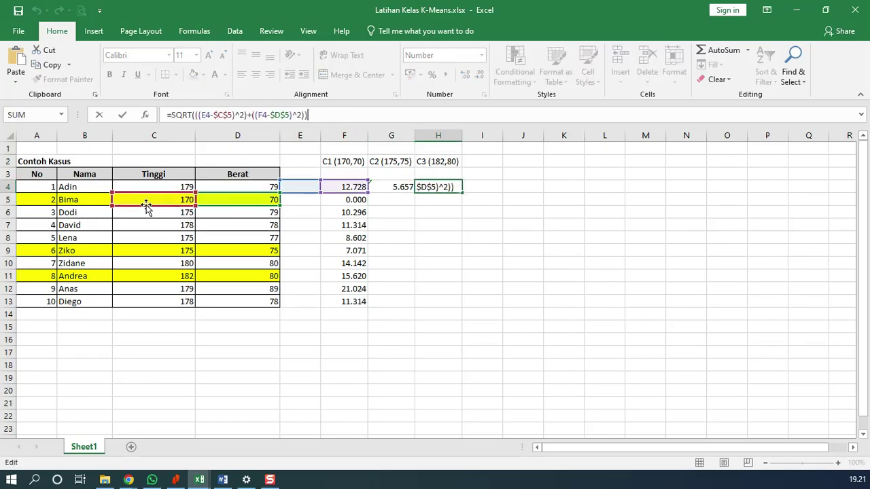
{"action": "left_click_drag", "start_coordinate": [147, 206], "coordinate": [153, 276]}
{"action": "left_click_drag", "start_coordinate": [242, 206], "coordinate": [241, 281]}
{"action": "left_click_drag", "start_coordinate": [305, 187], "coordinate": [173, 196]}
{"action": "left_click_drag", "start_coordinate": [338, 194], "coordinate": [246, 190]}
{"action": "key", "text": "Return"}
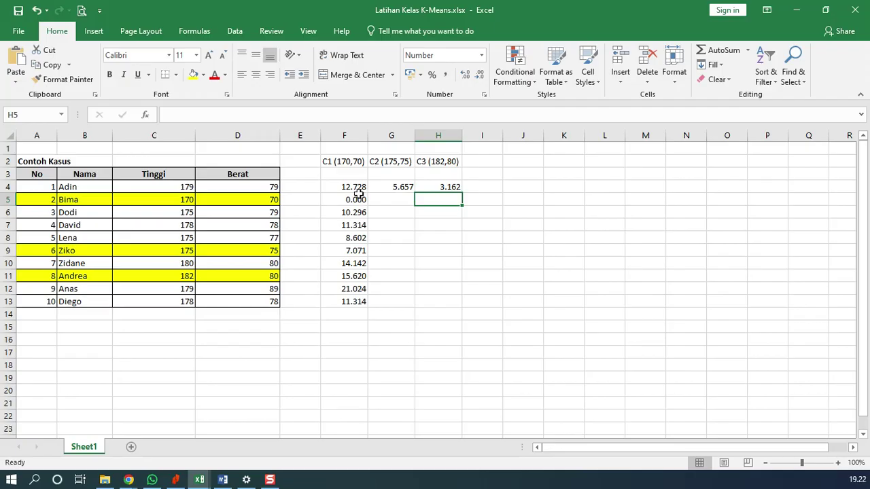
- Fill the C2 and C3 distance formulas from G4:H4 down through row 13
{"action": "left_click_drag", "start_coordinate": [391, 187], "coordinate": [456, 306]}
{"action": "left_click", "coordinate": [547, 338]}
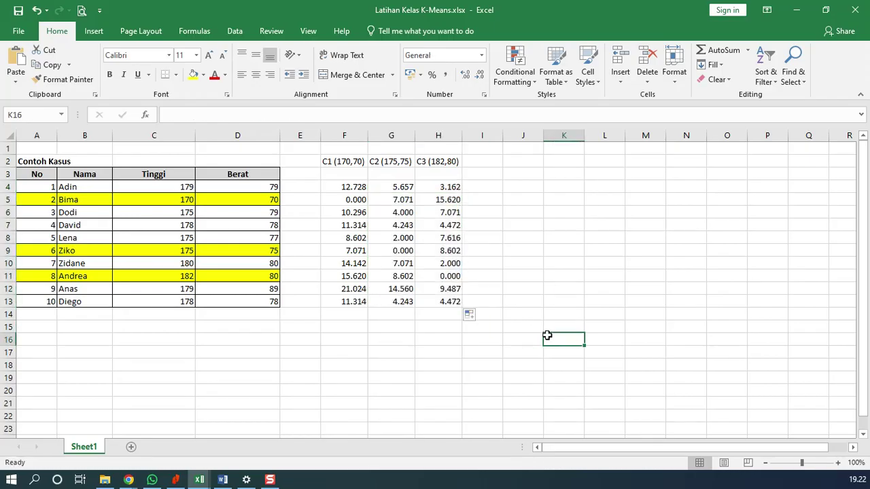
{"action": "left_click_drag", "start_coordinate": [339, 188], "coordinate": [438, 305]}
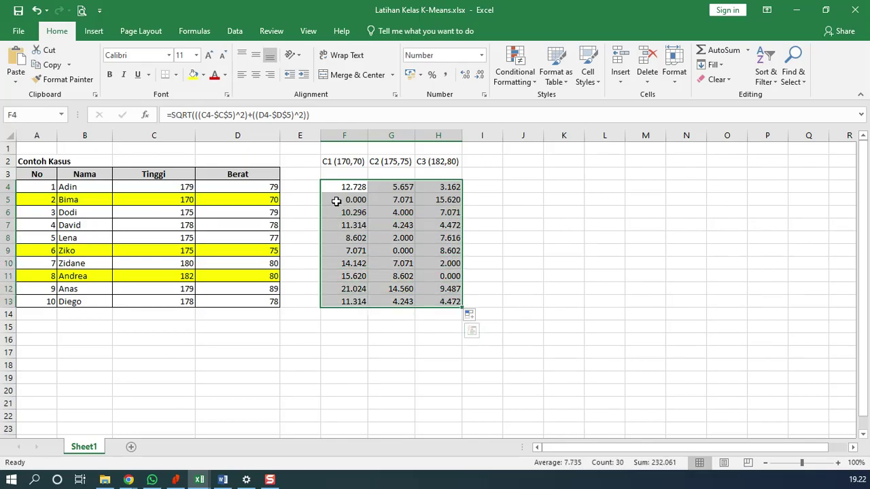
{"action": "left_click", "coordinate": [75, 188]}
{"action": "left_click", "coordinate": [84, 200]}
{"action": "left_click", "coordinate": [96, 250]}
{"action": "left_click", "coordinate": [173, 288]}
{"action": "left_click", "coordinate": [98, 289]}
- Enter =MIN(F4:H4) in I4 to find the first record's smallest centroid distance
{"action": "left_click", "coordinate": [480, 187]}
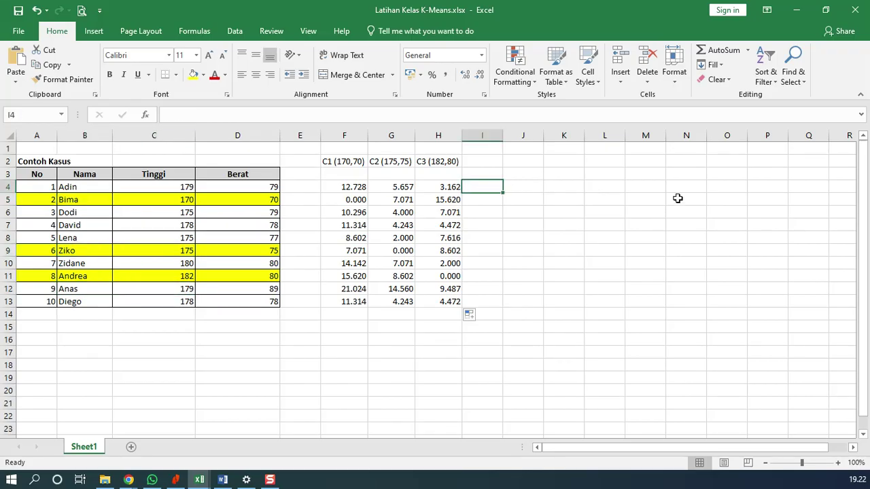
{"action": "type", "text": "=m"}
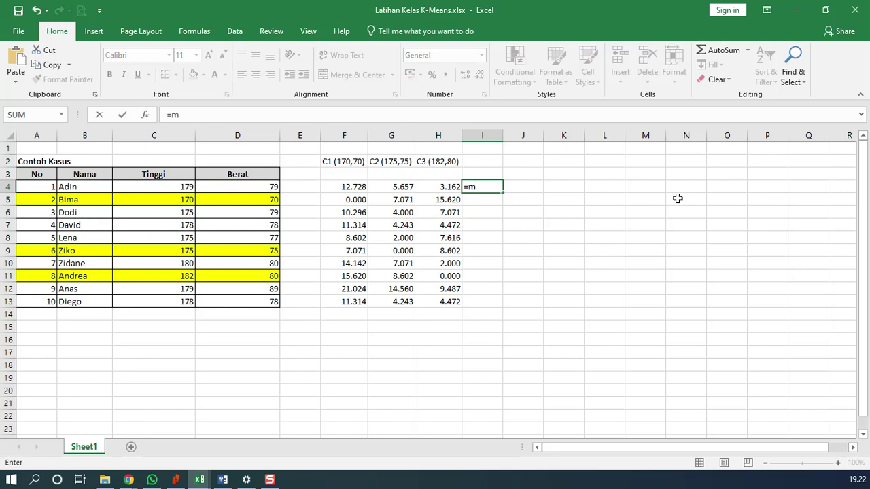
{"action": "type", "text": "in"}
{"action": "key", "text": "Tab"}
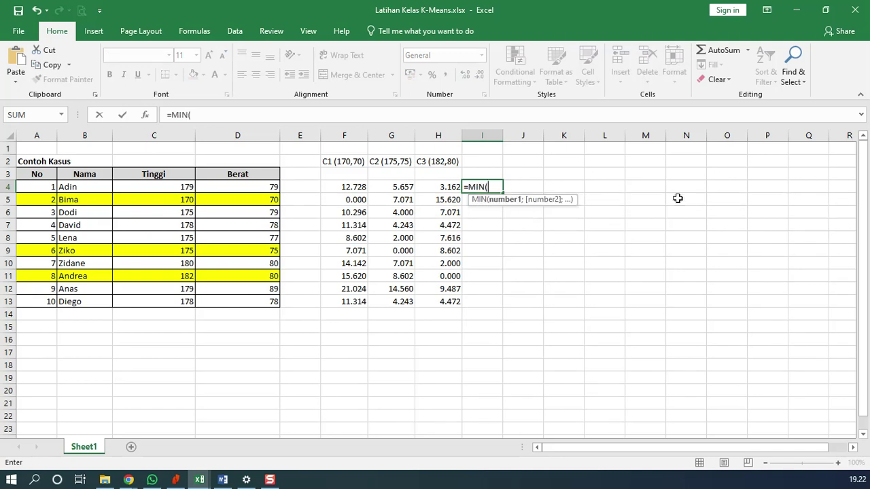
{"action": "key", "text": "Left"}
{"action": "key", "text": "shift+Left"}
{"action": "key", "text": "shift+Left"}
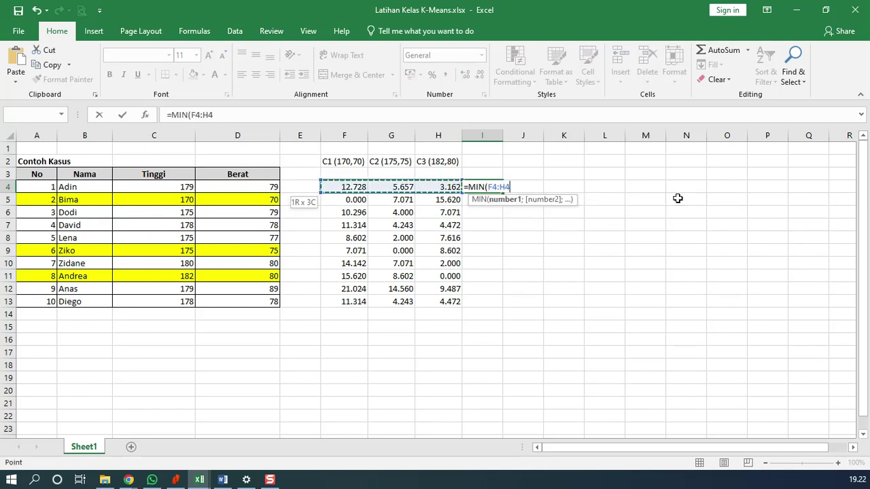
{"action": "key", "text": "Return"}
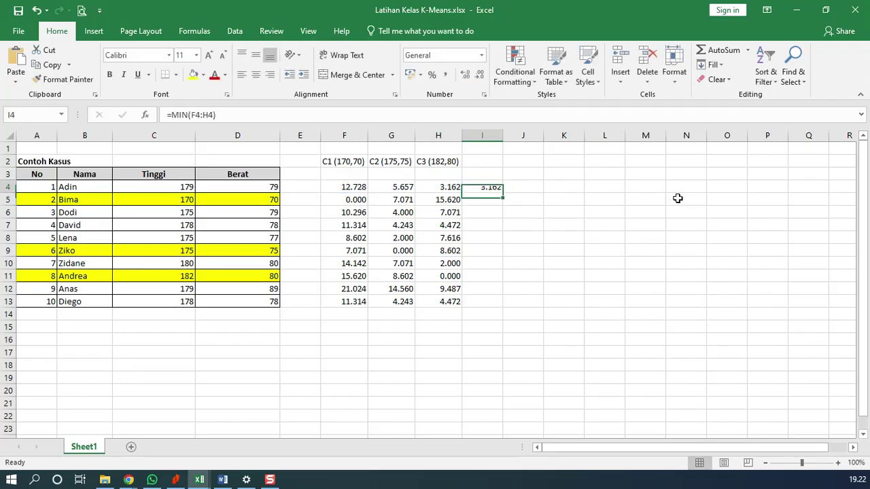
- Fill the minimum distance formula from I4 down through I13
{"action": "left_click_drag", "start_coordinate": [504, 192], "coordinate": [499, 305]}
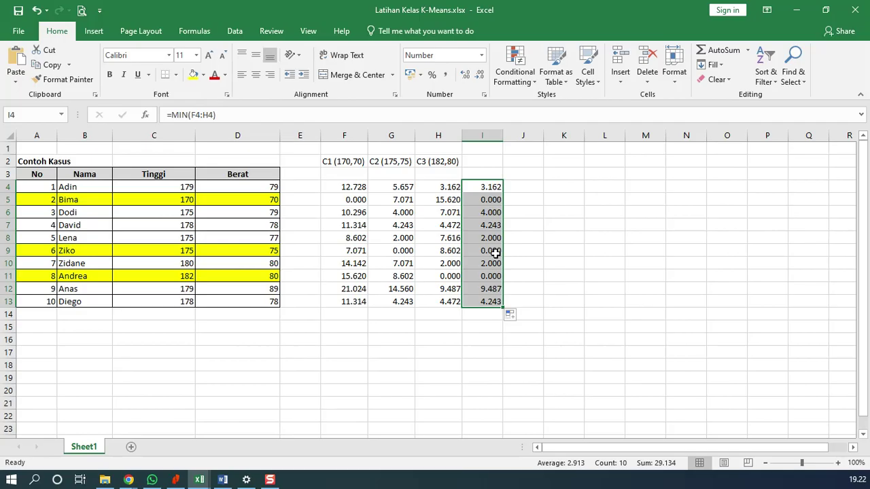
{"action": "left_click", "coordinate": [484, 199]}
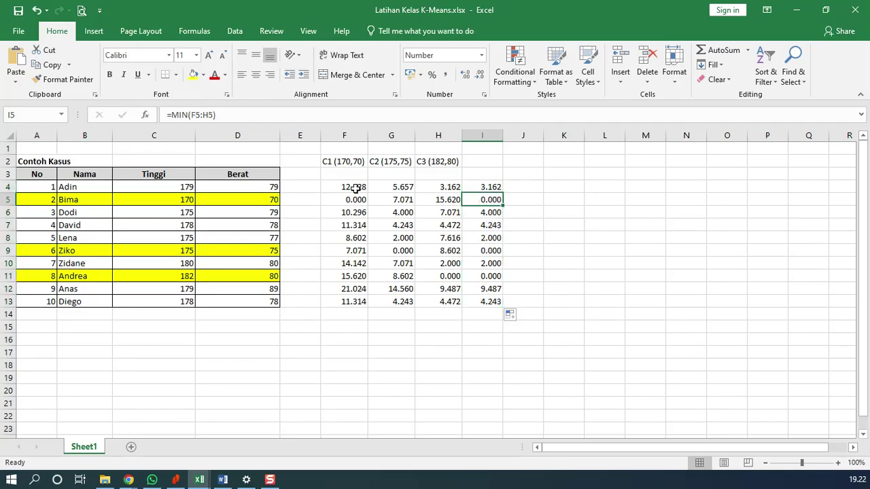
{"action": "left_click", "coordinate": [485, 187]}
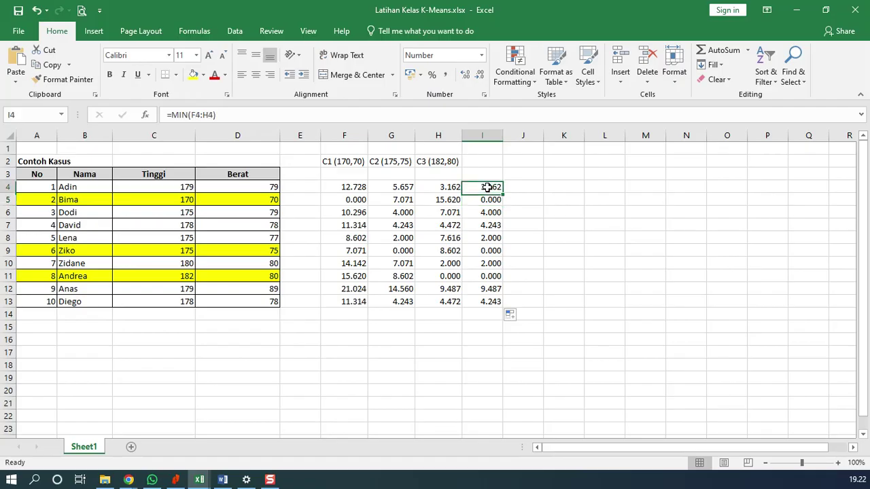
- Label the first record's nearest cluster as C3 in J4
{"action": "left_click", "coordinate": [444, 187]}
{"action": "left_click", "coordinate": [484, 188]}
{"action": "left_click", "coordinate": [533, 187]}
{"action": "type", "text": "C3"}
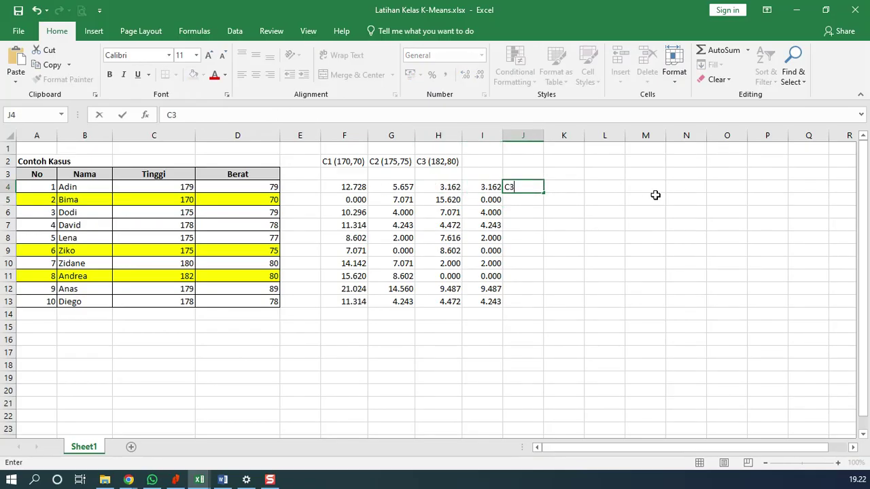
{"action": "key", "text": "Return"}
{"action": "key", "text": "Up"}
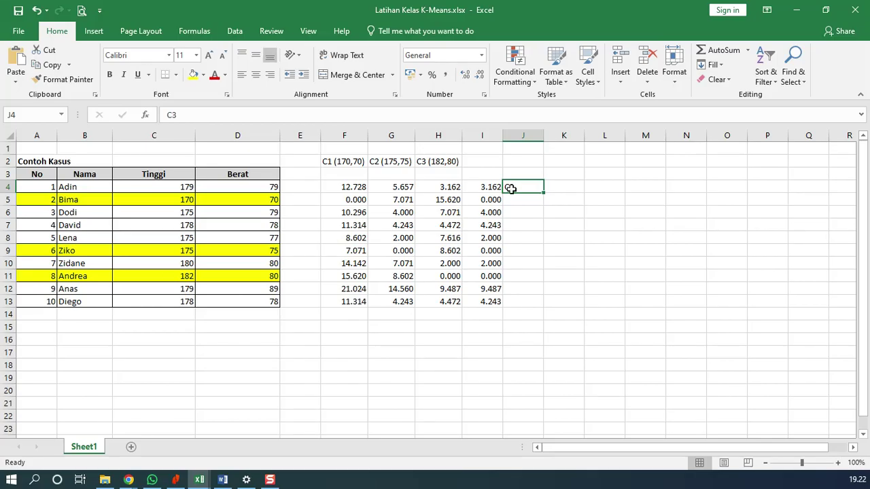
- Label the second record's nearest cluster as C1 in J5 and the third record's as C2 in J6
{"action": "left_click", "coordinate": [489, 202]}
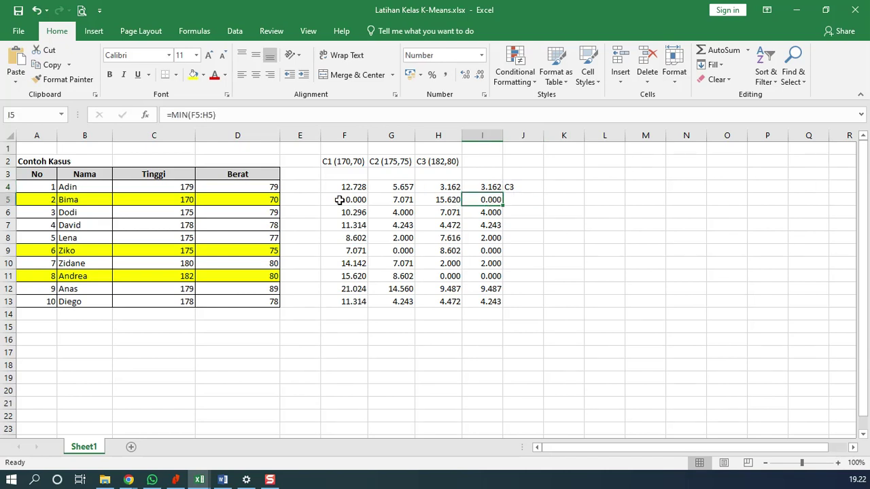
{"action": "left_click", "coordinate": [518, 197]}
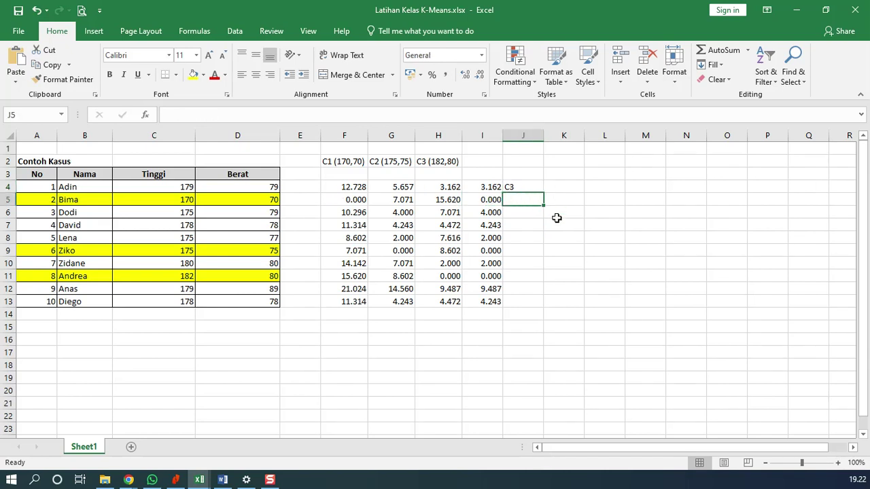
{"action": "type", "text": "C3"}
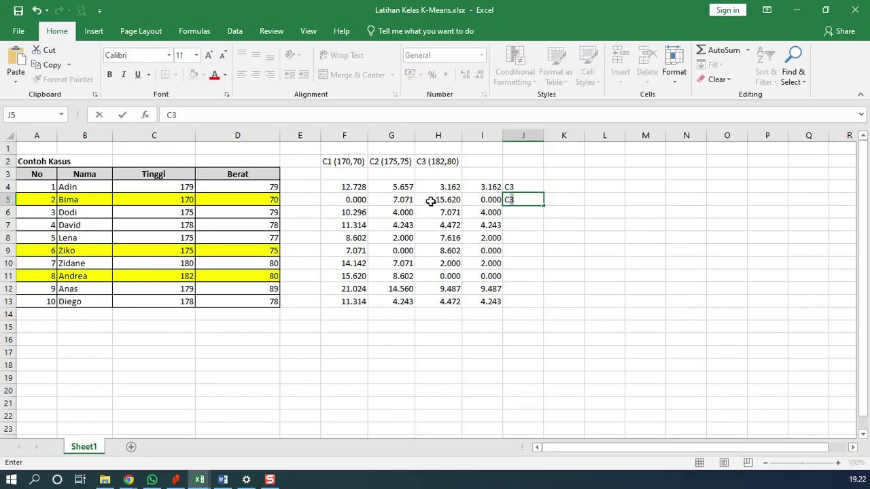
{"action": "key", "text": "ctrl+Return"}
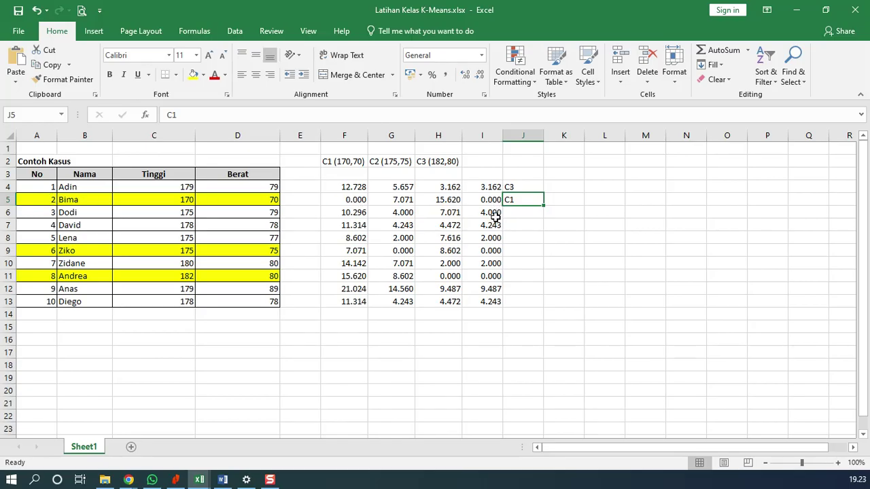
{"action": "left_click", "coordinate": [521, 211]}
{"action": "type", "text": "C2"}
{"action": "key", "text": "Return"}
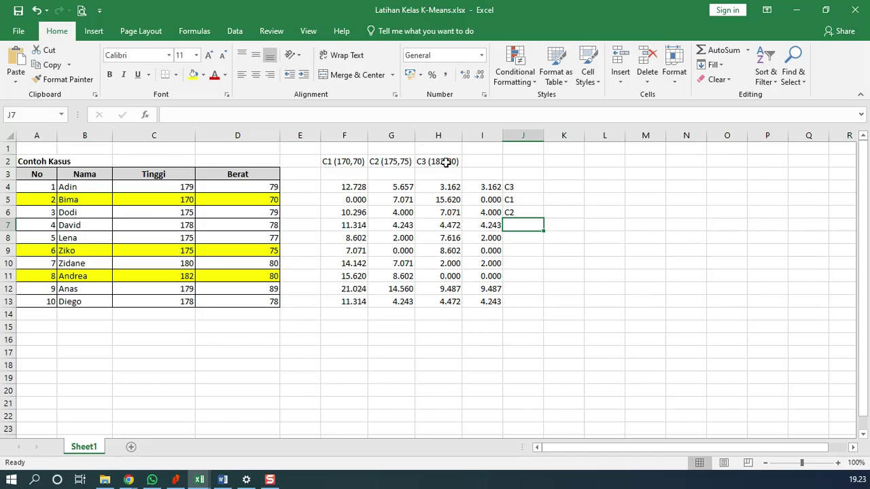
- Label the nearest clusters of the fourth to sixth records as C3 in J7 and C2 in J8 and J9
{"action": "type", "text": "C3"}
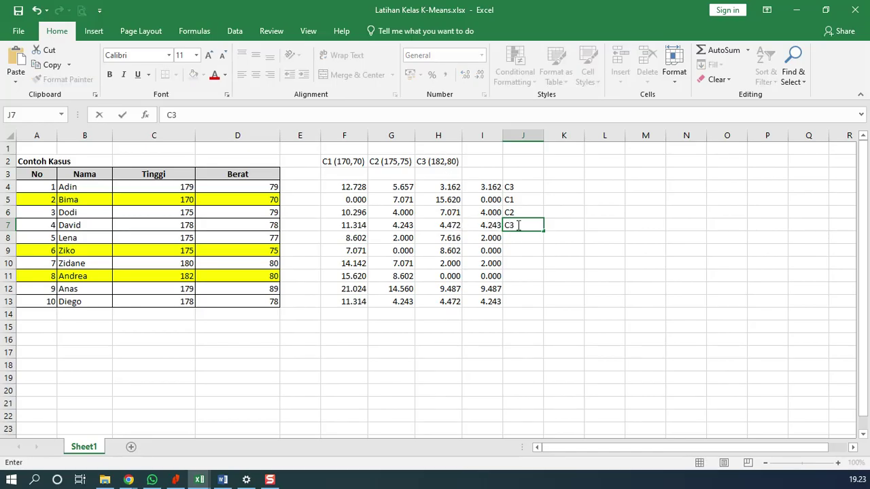
{"action": "key", "text": "Tab"}
{"action": "key", "text": "Down"}
{"action": "key", "text": "Left"}
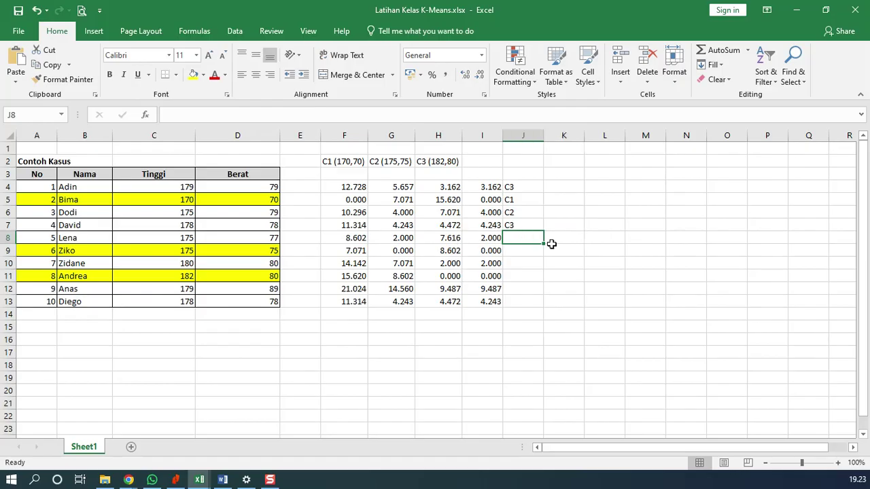
{"action": "type", "text": "C2"}
{"action": "key", "text": "Return"}
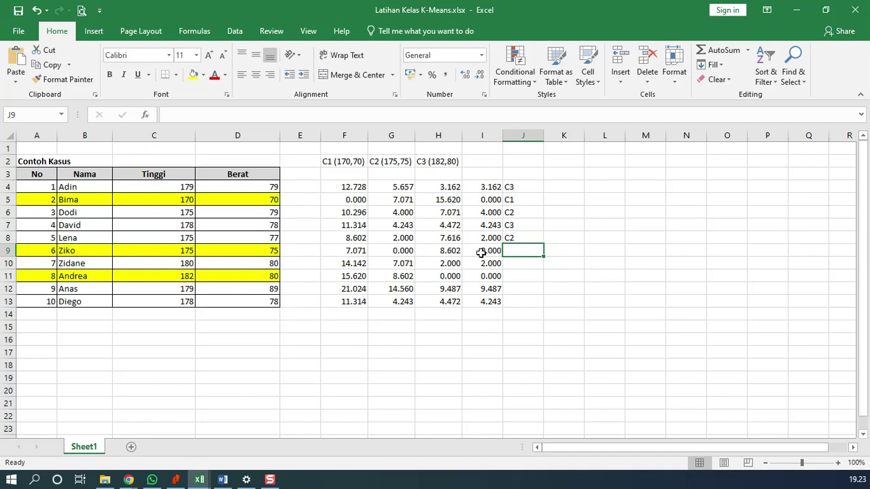
{"action": "type", "text": "C2"}
{"action": "key", "text": "Return"}
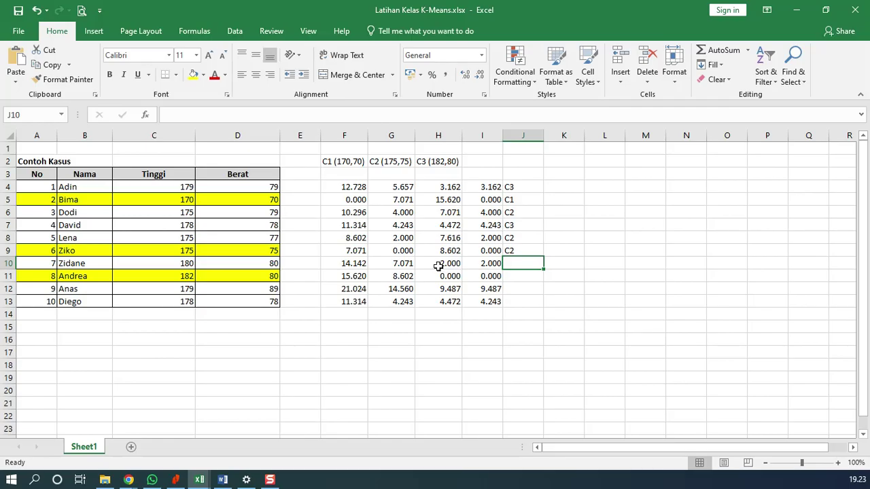
- Label the nearest clusters of the last four records as C3 in J10, J11 and J12 and C2 in J13
{"action": "type", "text": "C3"}
{"action": "key", "text": "Return"}
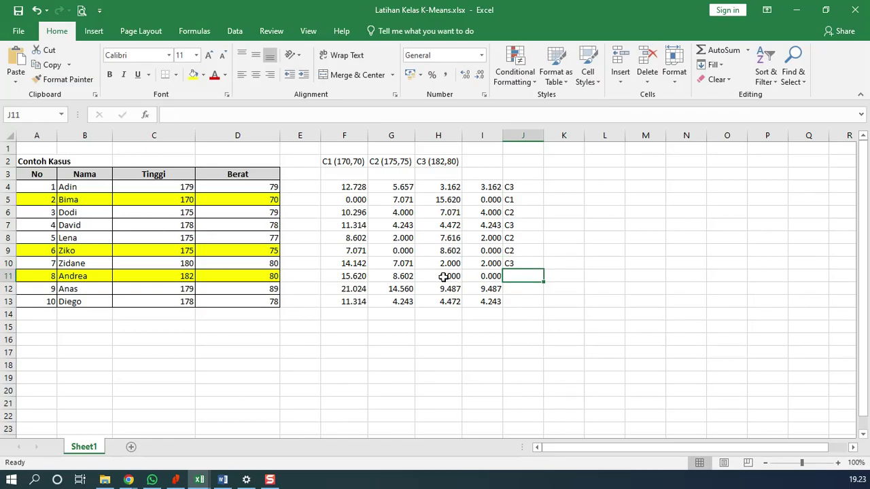
{"action": "type", "text": "C3"}
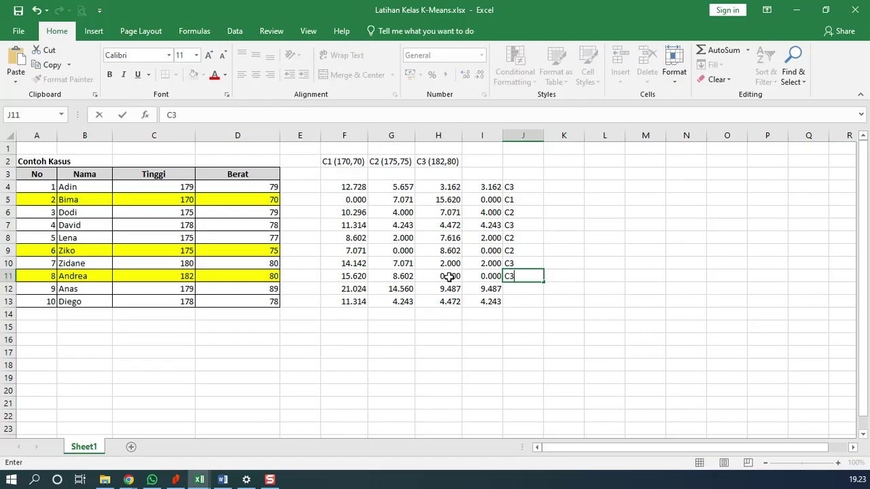
{"action": "key", "text": "Return"}
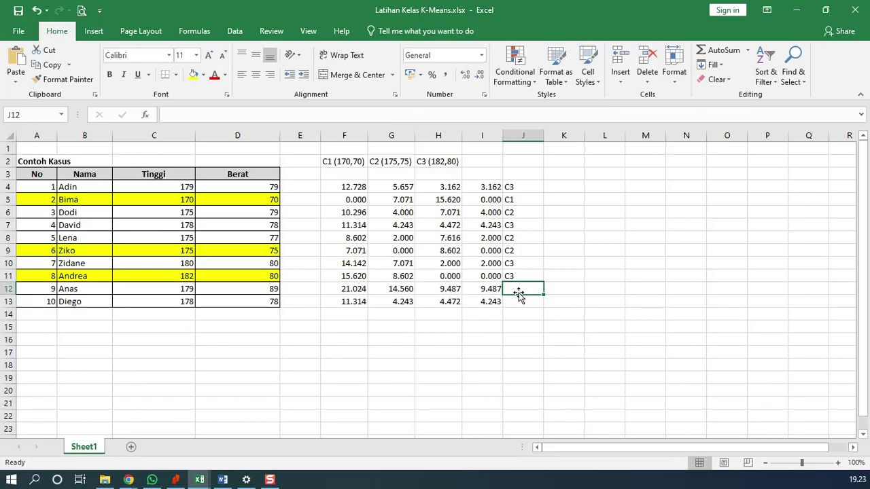
{"action": "type", "text": "C3"}
{"action": "key", "text": "Return"}
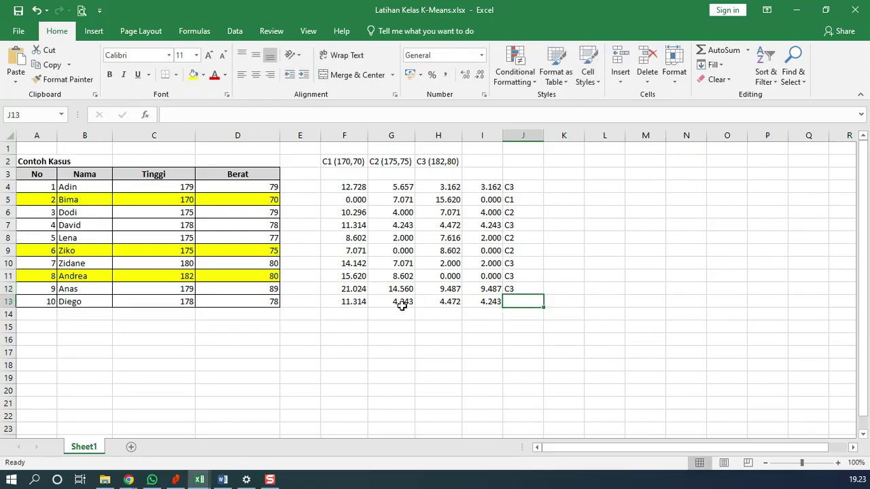
{"action": "type", "text": "c"}
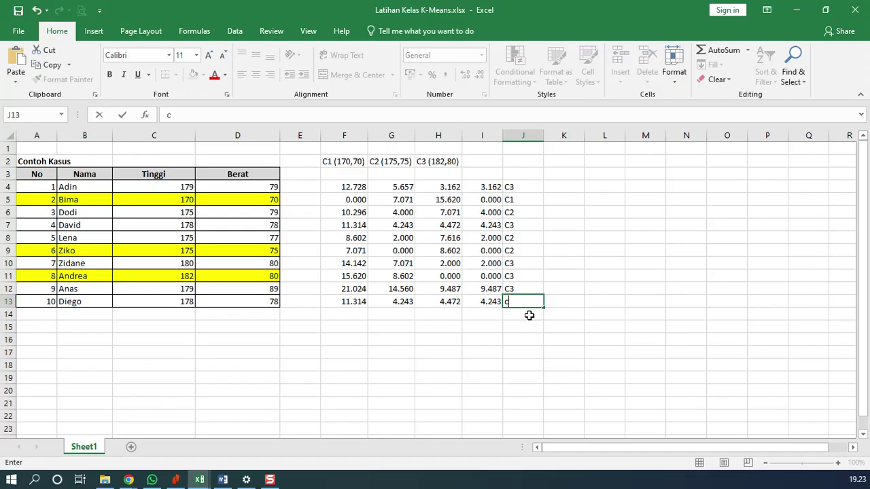
{"action": "type", "text": "2"}
{"action": "key", "text": "ctrl+Return"}
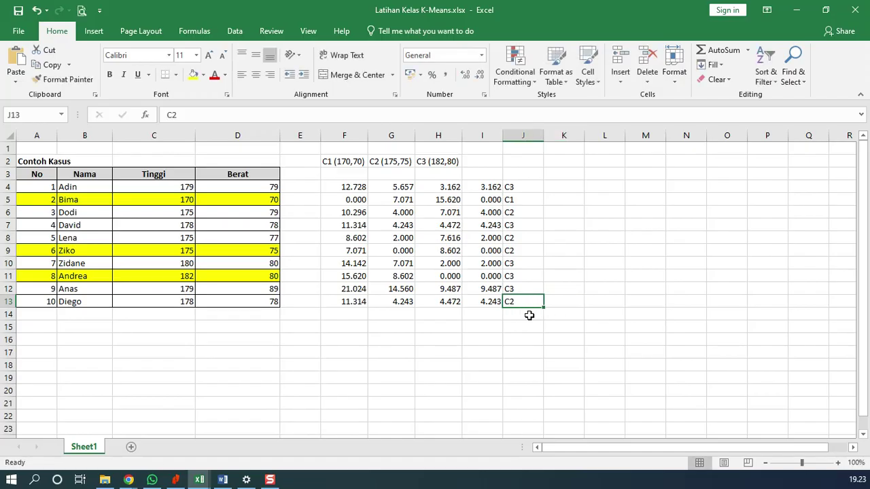
- Review the nearest-cluster labels in J4:J13 for all ten records
{"action": "key", "text": "shift+Up"}
{"action": "key", "text": "shift+Up"}
{"action": "key", "text": "shift+Up"}
{"action": "key", "text": "shift+Up"}
{"action": "key", "text": "shift+Up"}
{"action": "key", "text": "shift+Up"}
{"action": "key", "text": "shift+Up"}
{"action": "key", "text": "shift+Up"}
{"action": "key", "text": "shift+Up"}
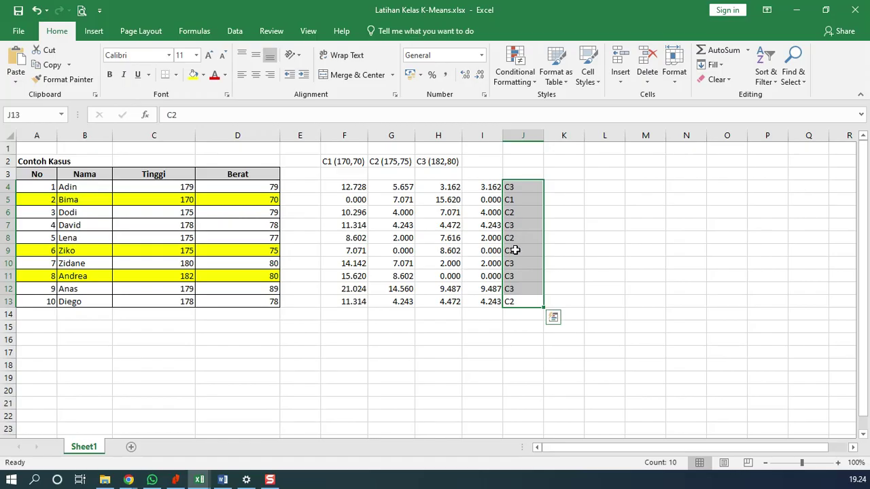
{"action": "left_click", "coordinate": [520, 301]}
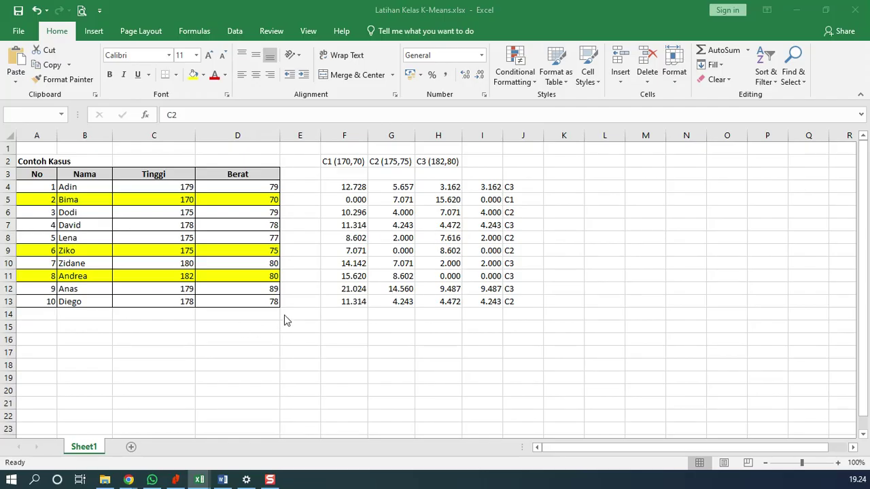
- Center the nearest-cluster labels in J4:J13
{"action": "left_click", "coordinate": [515, 187]}
{"action": "left_click_drag", "start_coordinate": [515, 186], "coordinate": [518, 300]}
{"action": "left_click", "coordinate": [256, 74]}
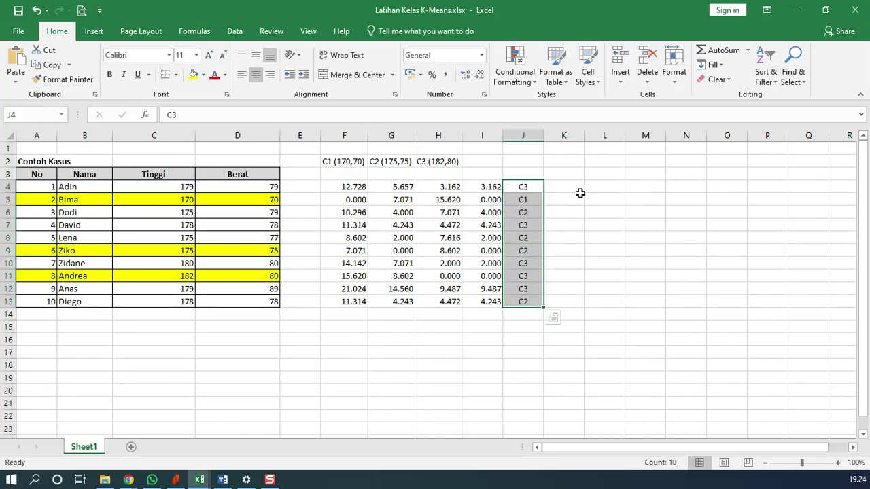
{"action": "left_click", "coordinate": [584, 198]}
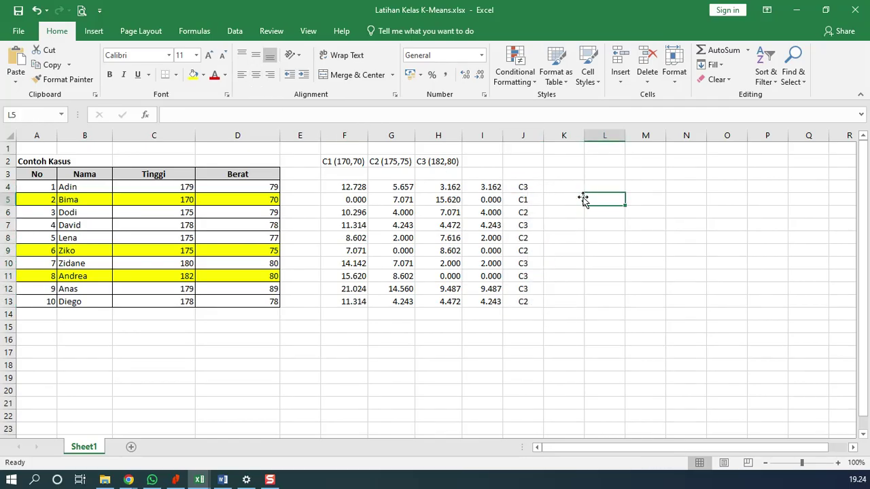
- Switch to Nitro PDF and read the slides on cluster membership, the ratio, and the bcv and wcv formulas
{"action": "left_click", "coordinate": [175, 480]}
{"action": "scroll", "coordinate": [304, 265], "scroll_direction": "down", "scroll_amount": 2}
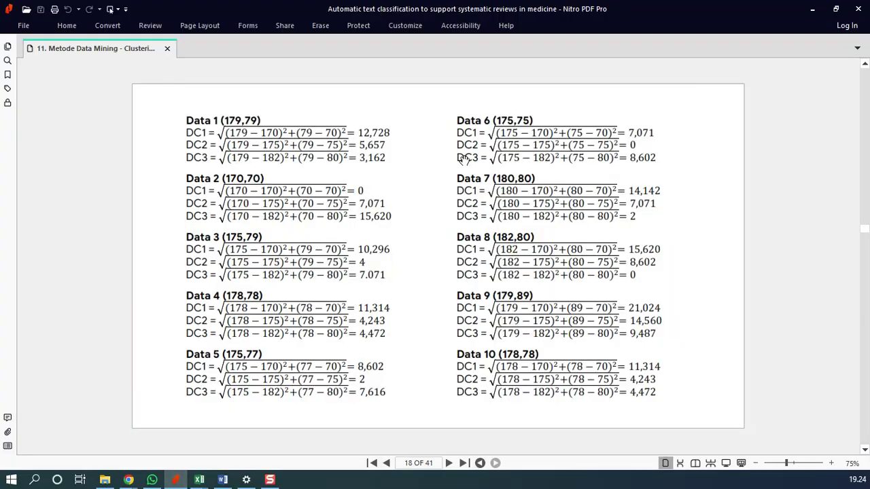
{"action": "scroll", "coordinate": [415, 280], "scroll_direction": "down", "scroll_amount": 2}
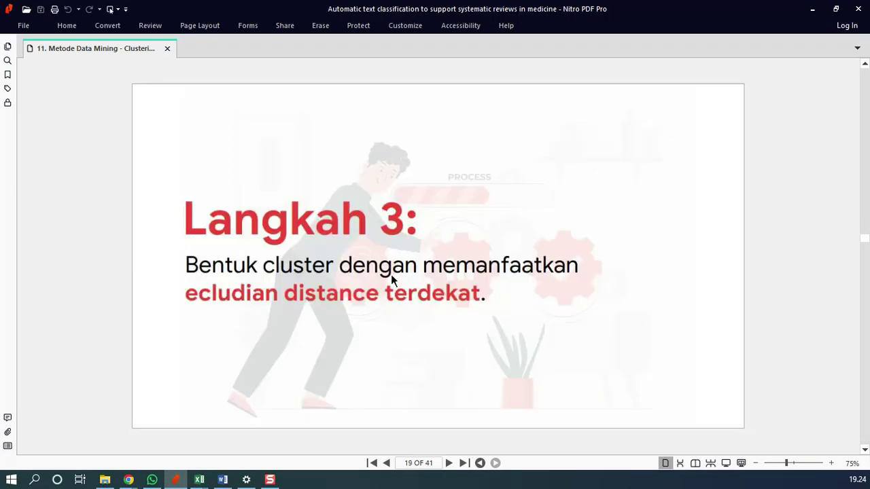
{"action": "scroll", "coordinate": [312, 289], "scroll_direction": "down", "scroll_amount": 2}
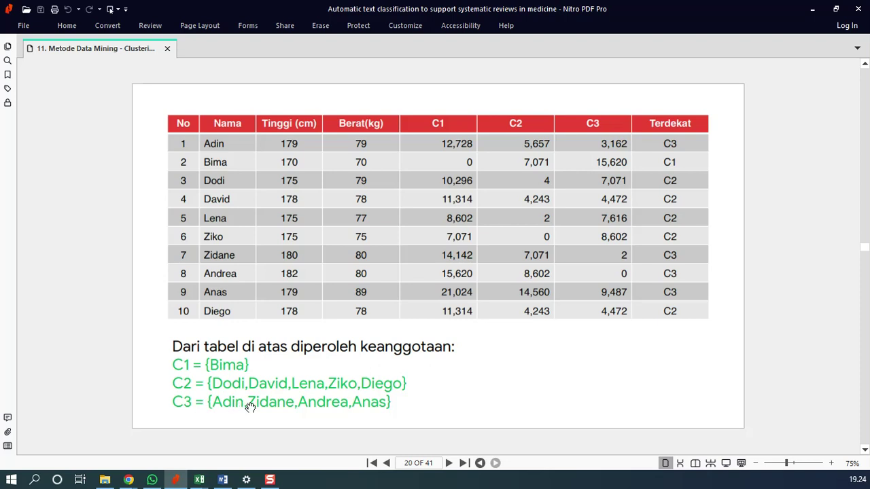
{"action": "scroll", "coordinate": [365, 305], "scroll_direction": "down", "scroll_amount": 1}
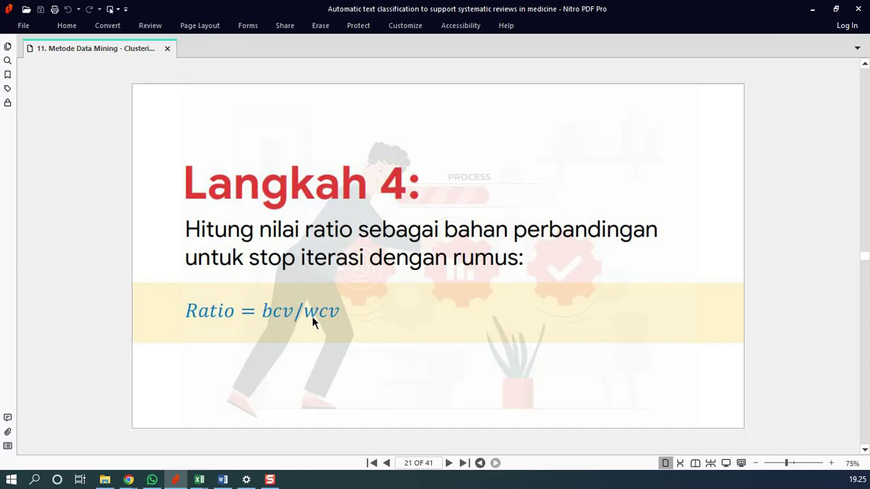
{"action": "scroll", "coordinate": [304, 317], "scroll_direction": "down", "scroll_amount": 1}
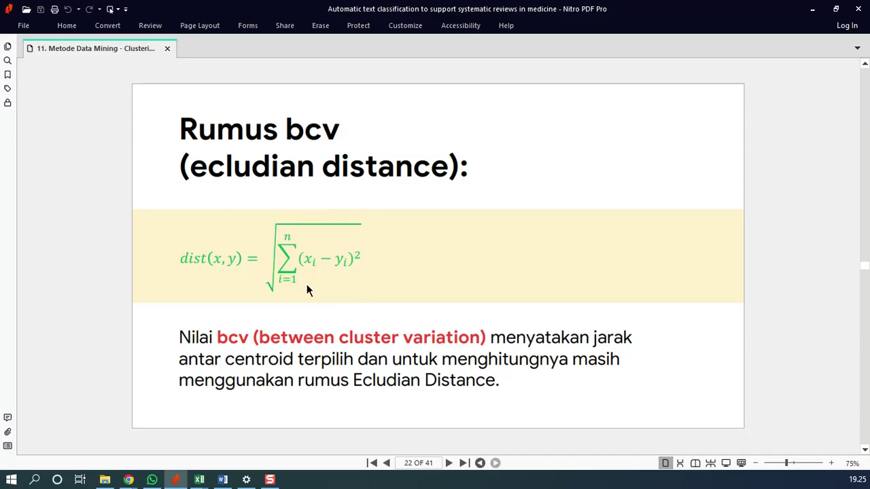
{"action": "scroll", "coordinate": [307, 290], "scroll_direction": "down", "scroll_amount": 2}
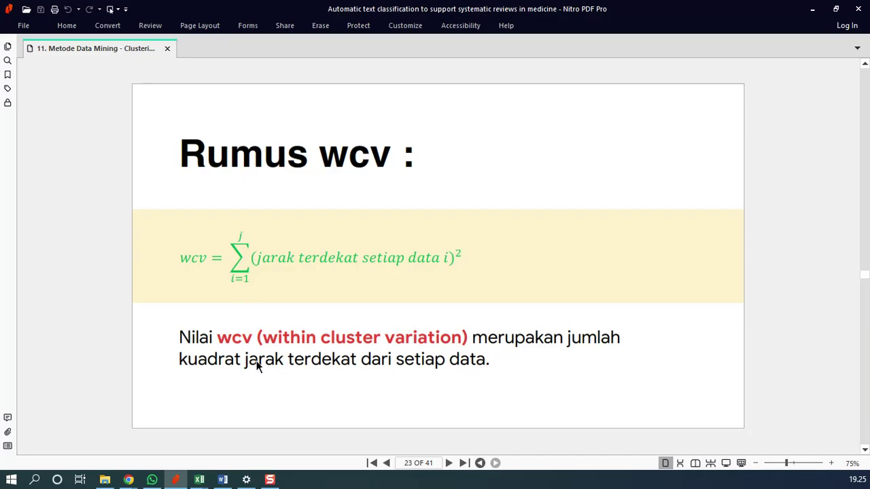
- Return to the Excel workbook and enter the heading WCV in K3
{"action": "left_click", "coordinate": [812, 9]}
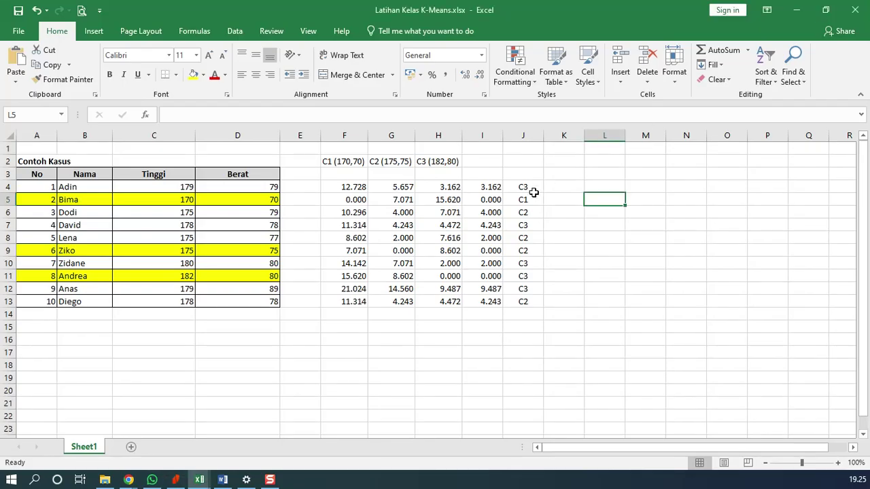
{"action": "left_click", "coordinate": [558, 176]}
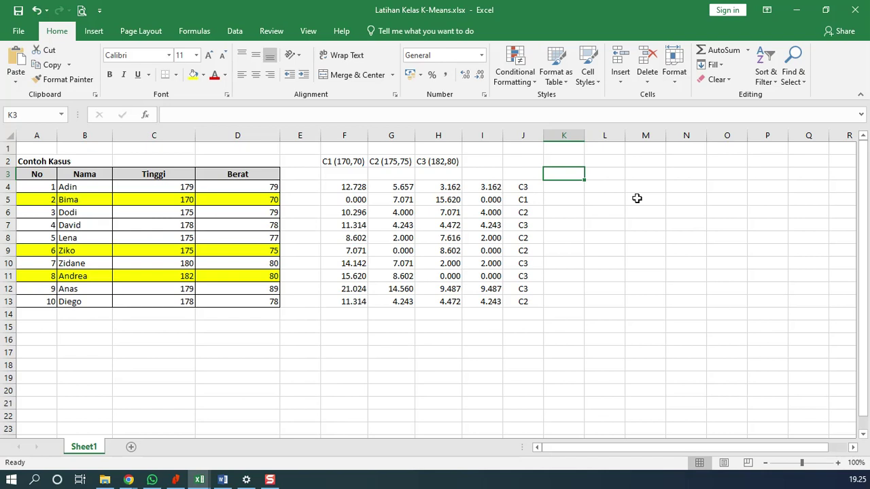
{"action": "type", "text": "WCV"}
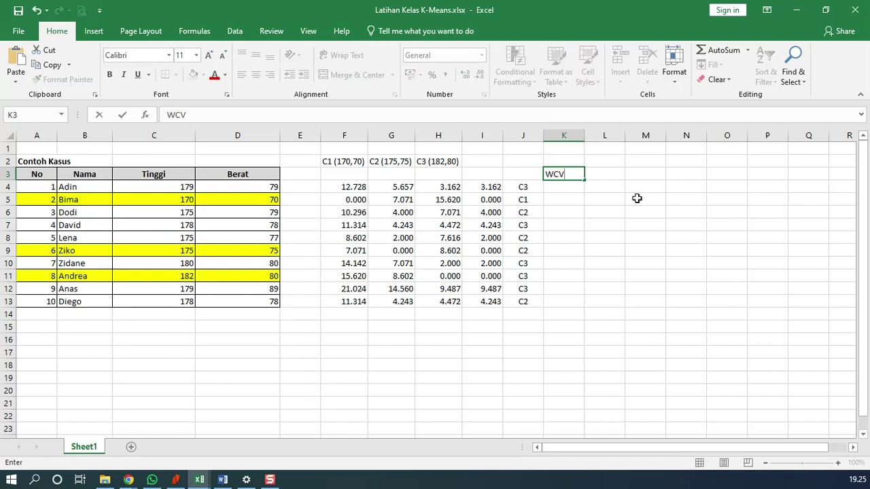
{"action": "key", "text": "Return"}
- Review the minimum distances in column I, starting from I4, as the source for the WCV column
{"action": "key", "text": "Left"}
{"action": "key", "text": "Left"}
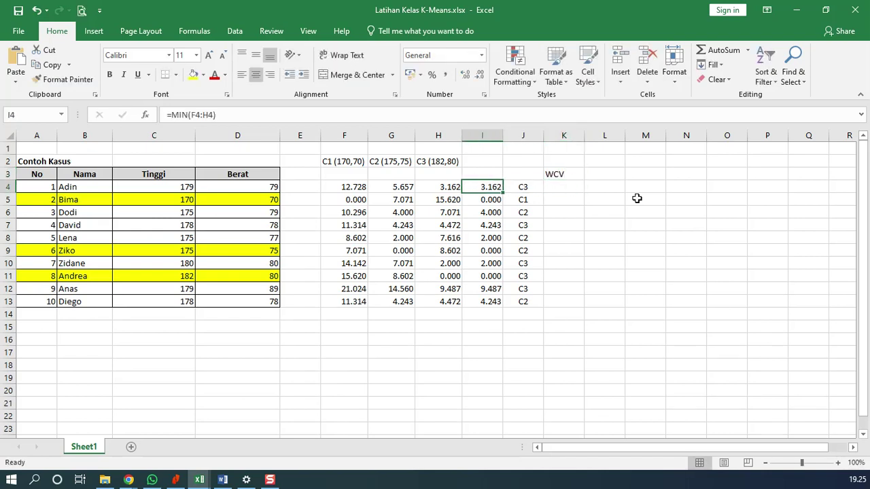
{"action": "key", "text": "shift+Down"}
{"action": "key", "text": "shift+Down"}
{"action": "key", "text": "shift+Down"}
{"action": "key", "text": "shift+Down"}
{"action": "key", "text": "shift+Down"}
{"action": "key", "text": "shift+Down"}
{"action": "key", "text": "shift+Down"}
{"action": "key", "text": "shift+Down"}
{"action": "key", "text": "shift+Down"}
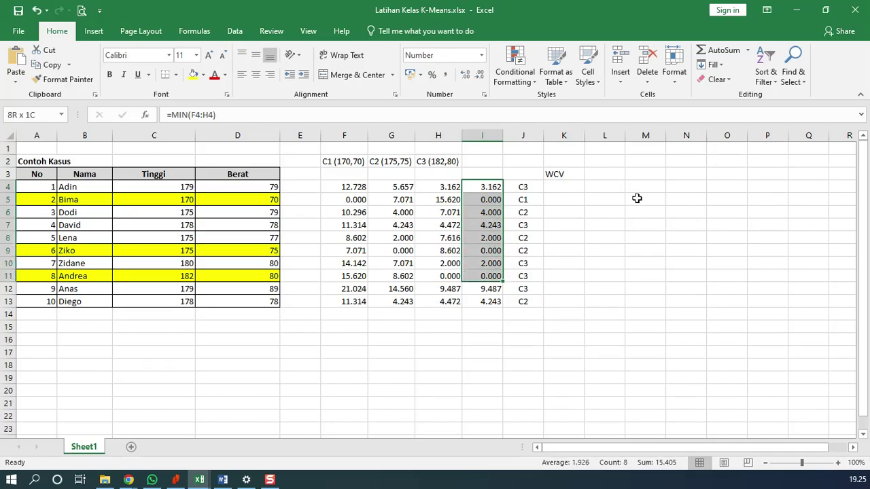
{"action": "key", "text": "Up"}
{"action": "key", "text": "Up"}
{"action": "key", "text": "Down"}
{"action": "key", "text": "Down"}
{"action": "key", "text": "Down"}
{"action": "key", "text": "Right"}
{"action": "key", "text": "Right"}
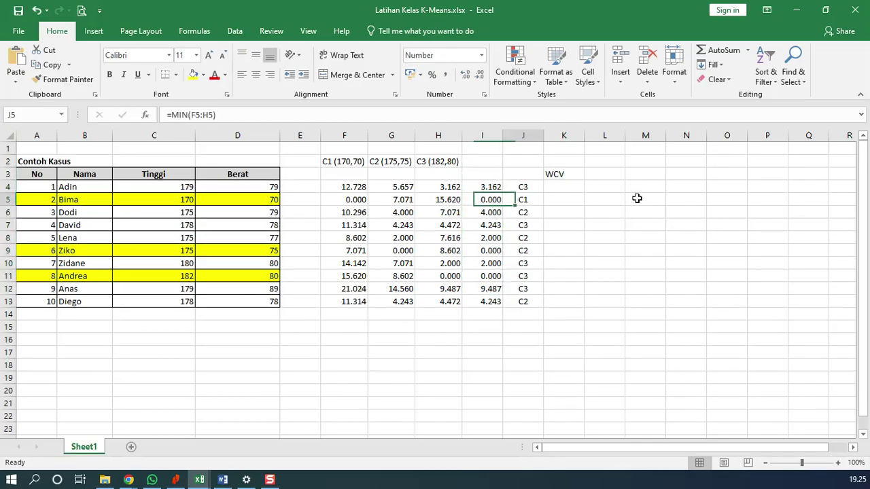
{"action": "key", "text": "Up"}
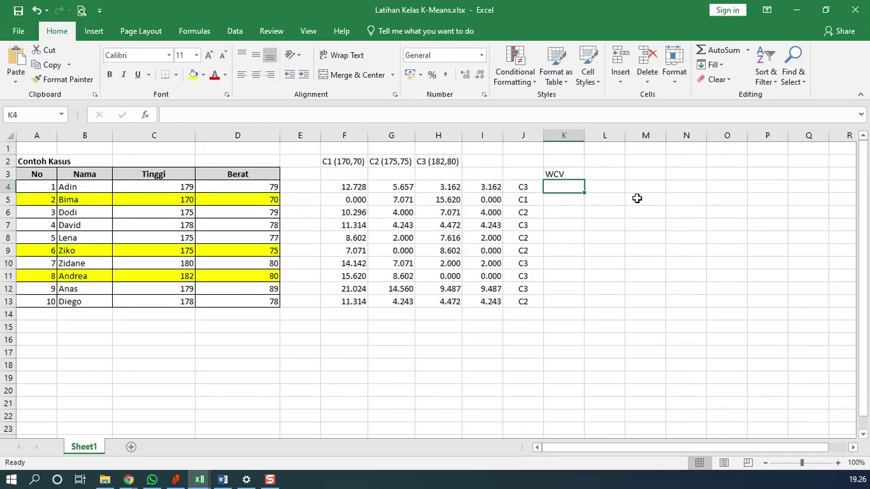
- Square the first record's minimum distance with =I4^2 in K4 and fill the formula down through K13
{"action": "type", "text": "="}
{"action": "key", "text": "Left"}
{"action": "key", "text": "Left"}
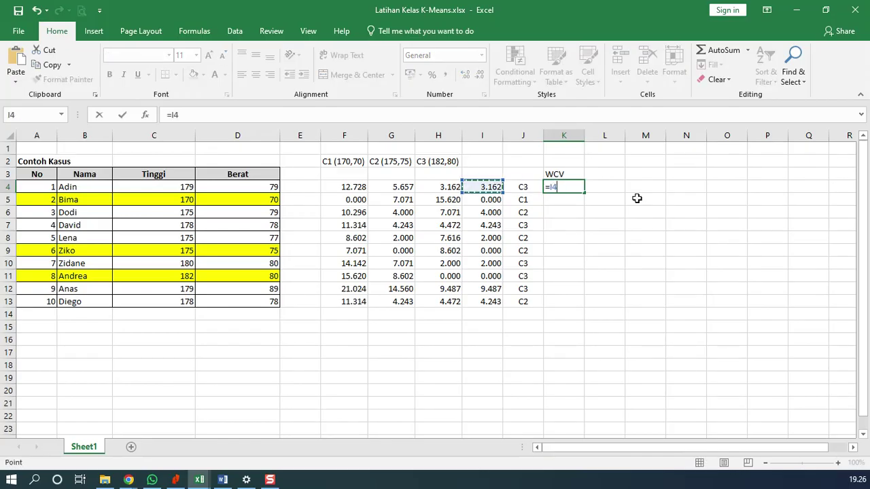
{"action": "type", "text": "^2"}
{"action": "key", "text": "Return"}
{"action": "key", "text": "Up"}
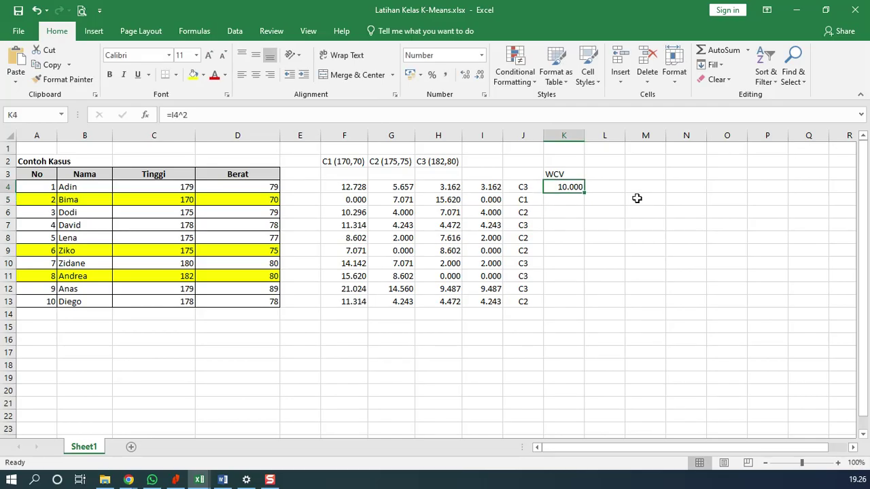
{"action": "left_click_drag", "start_coordinate": [586, 194], "coordinate": [575, 307]}
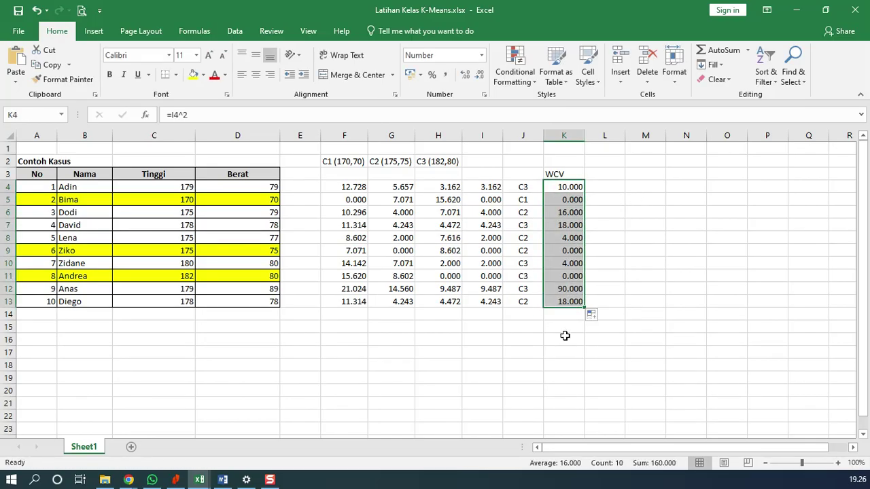
- Recheck the wcv formula slide in Nitro PDF, return to the Excel workbook, and total the WCV column in K14 with =SUM(K4:K13)
{"action": "left_click", "coordinate": [175, 480]}
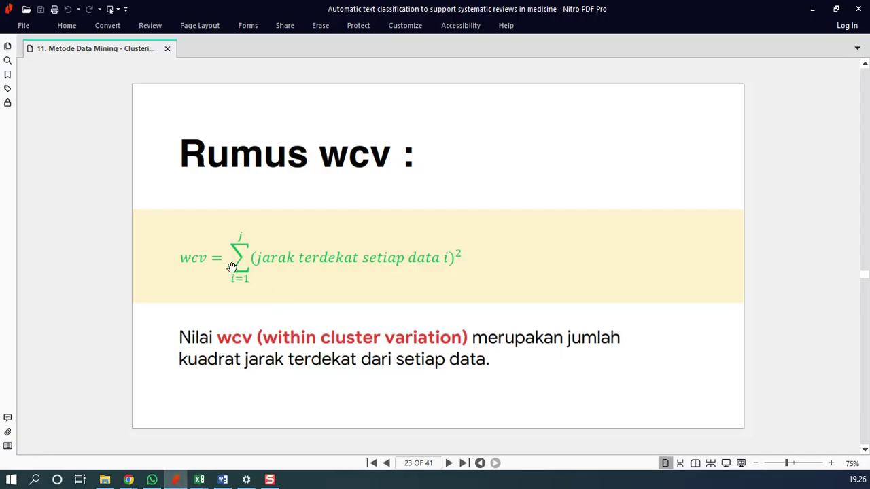
{"action": "left_click", "coordinate": [813, 9]}
{"action": "left_click", "coordinate": [564, 316]}
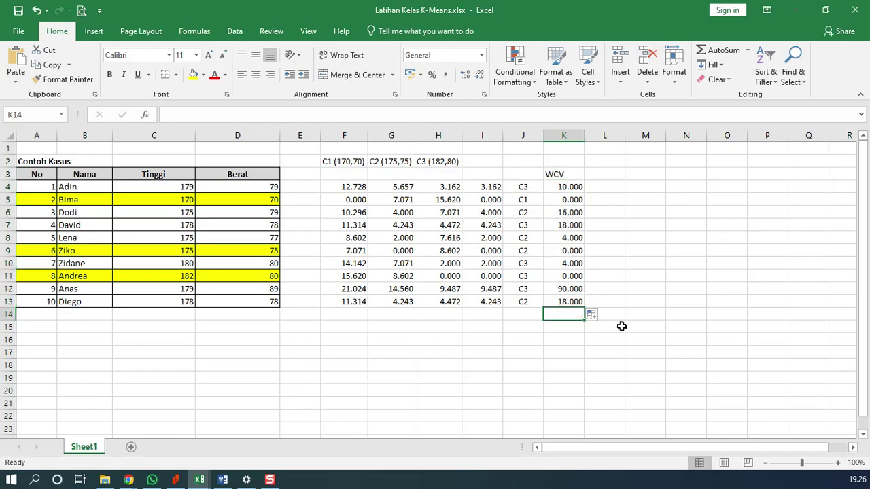
{"action": "type", "text": "=sum"}
{"action": "key", "text": "Tab"}
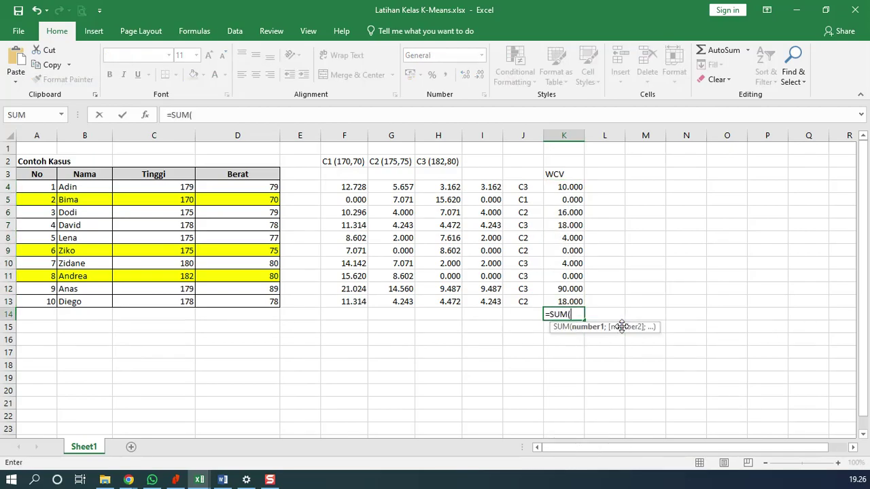
{"action": "key", "text": "Up"}
{"action": "key", "text": "shift+Up"}
{"action": "key", "text": "shift+Up"}
{"action": "key", "text": "shift+Up"}
{"action": "key", "text": "shift+Up"}
{"action": "key", "text": "shift+Up"}
{"action": "key", "text": "shift+Up"}
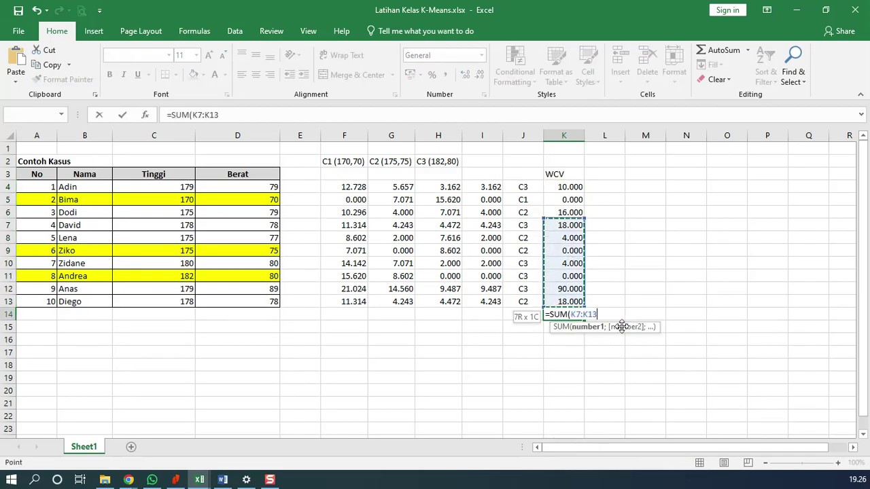
{"action": "type", "text": ")"}
{"action": "key", "text": "Return"}
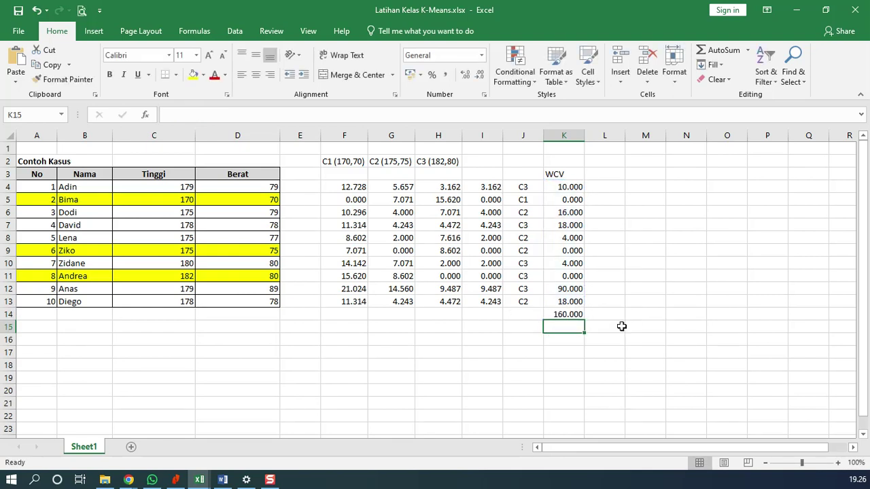
{"action": "key", "text": "Up"}
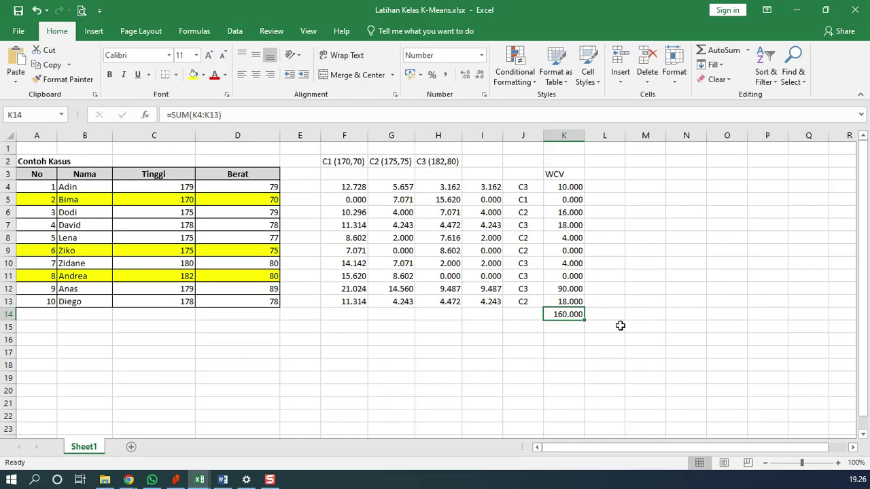
- Format the WCV values and their total in K4:K14 as numbers with 0 decimal places
{"action": "left_click_drag", "start_coordinate": [575, 186], "coordinate": [573, 315]}
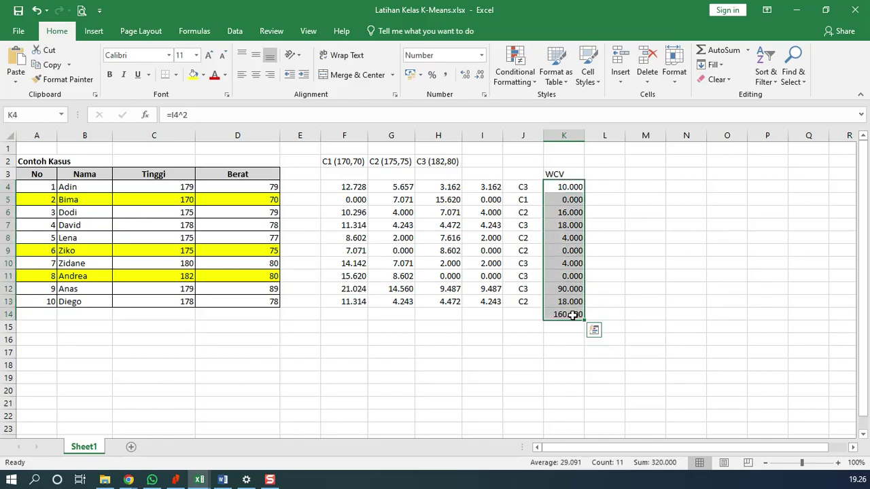
{"action": "key", "text": "ctrl+1"}
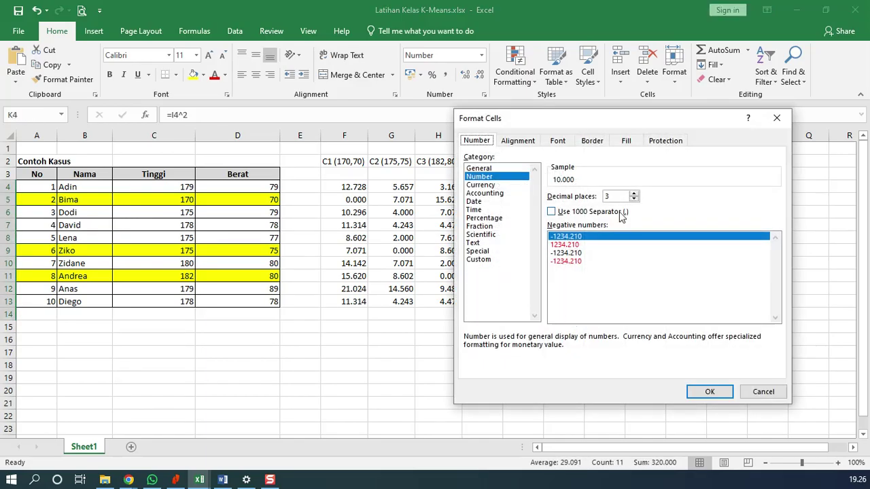
{"action": "left_click", "coordinate": [633, 200]}
{"action": "left_click", "coordinate": [633, 200]}
{"action": "left_click", "coordinate": [634, 200]}
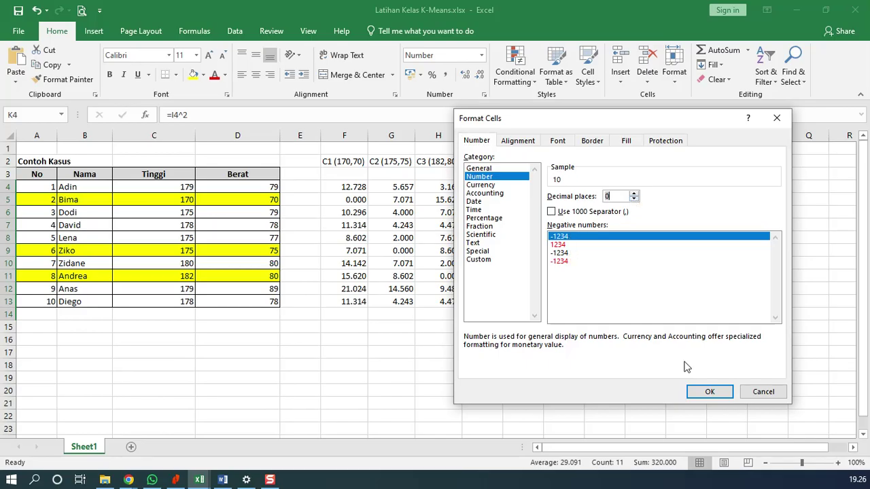
{"action": "left_click", "coordinate": [697, 396]}
{"action": "left_click", "coordinate": [695, 390]}
{"action": "left_click", "coordinate": [670, 301]}
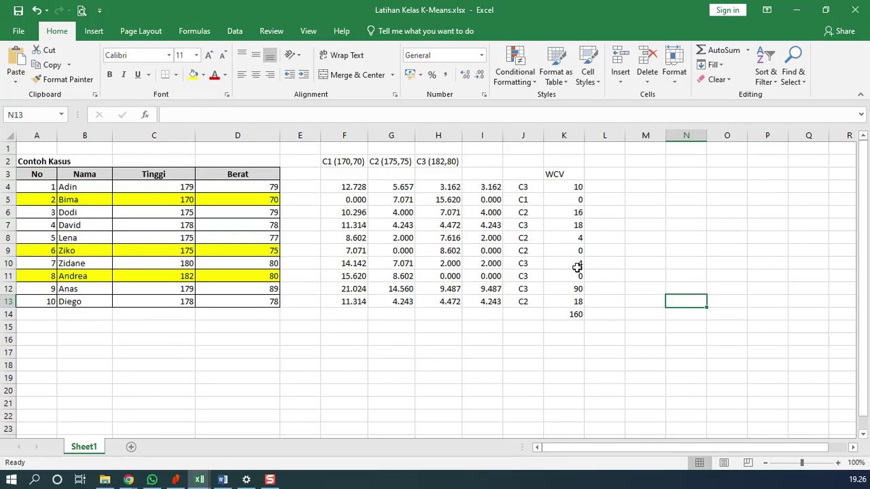
{"action": "left_click", "coordinate": [565, 316]}
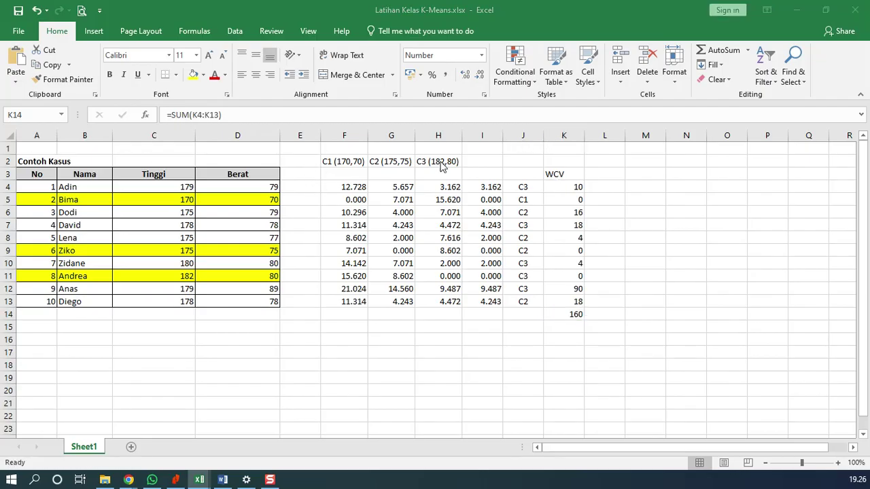
- Enter the heading BCV in M3 and the centroid pair labels C1,C2, C1,C3 and C2,C3 in M4 through M6
{"action": "left_click", "coordinate": [639, 175]}
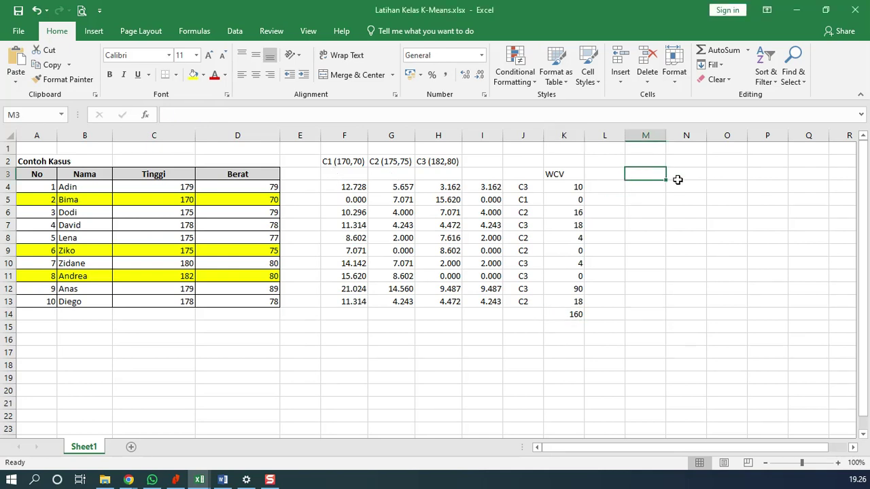
{"action": "type", "text": "BCV"}
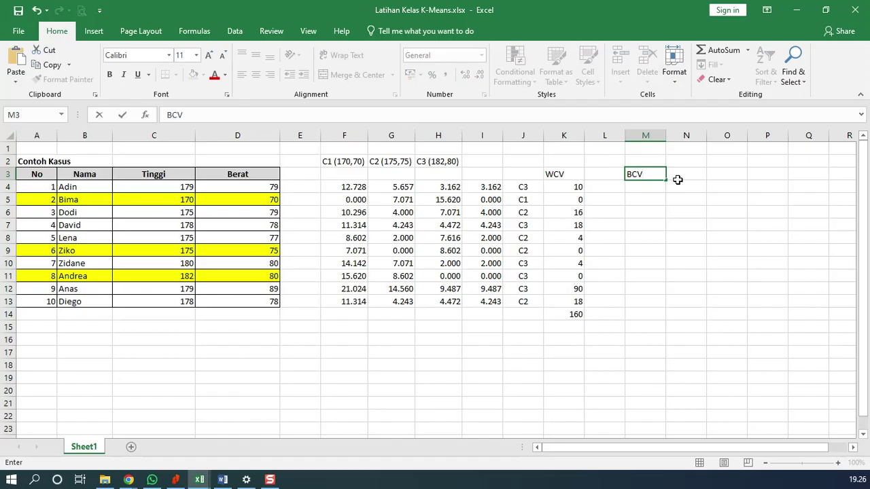
{"action": "key", "text": "Return"}
{"action": "type", "text": "C1"}
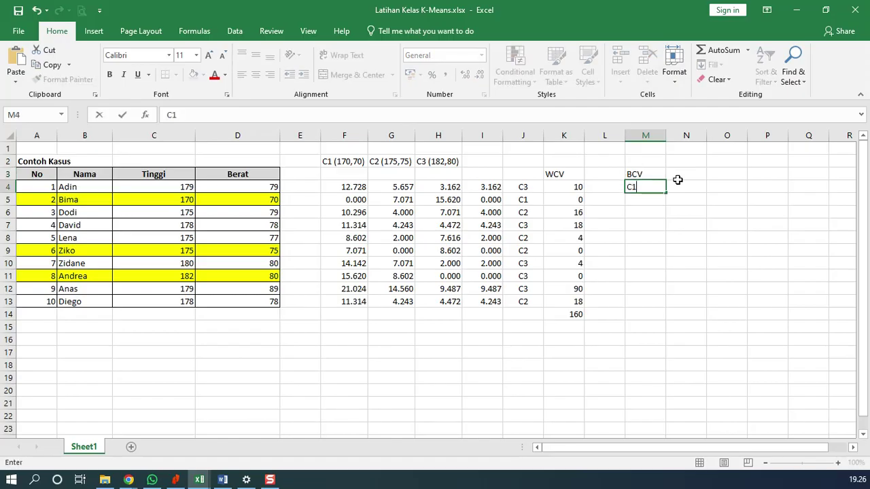
{"action": "type", "text": ",C2"}
{"action": "key", "text": "Return"}
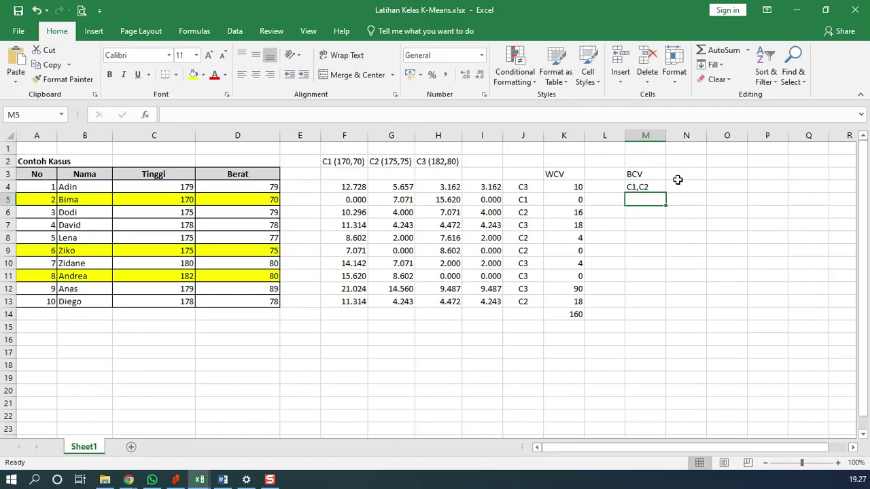
{"action": "type", "text": "C"}
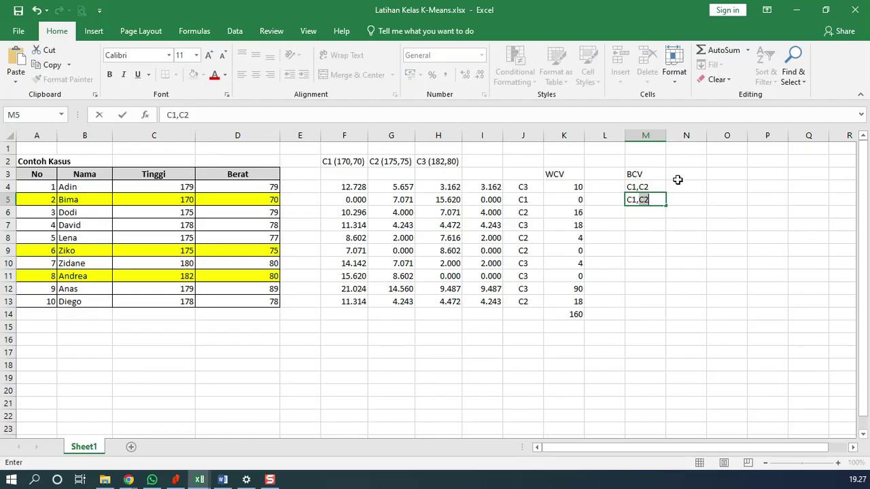
{"action": "type", "text": "1,C3"}
{"action": "key", "text": "Return"}
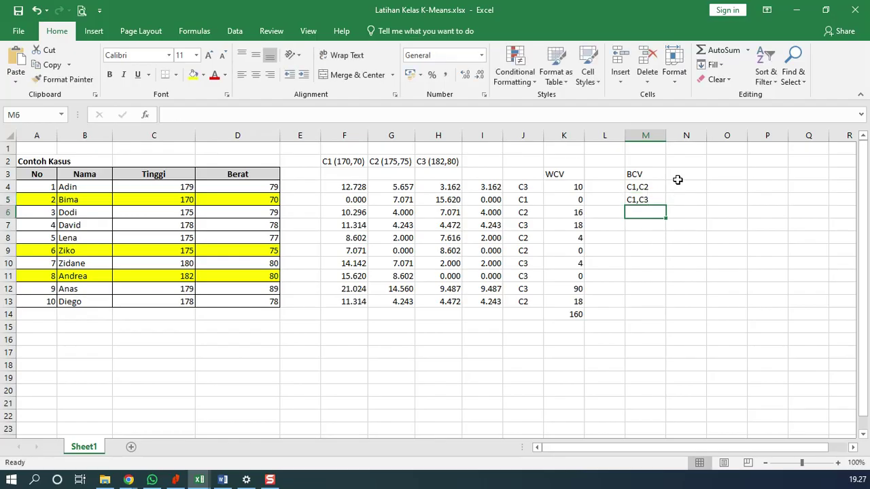
{"action": "type", "text": "C2,C3"}
{"action": "key", "text": "Return"}
{"action": "key", "text": "Up"}
- Check the distance formula in F9 and copy its result as a plain value into N4 for the C1,C2 pair
{"action": "left_click", "coordinate": [675, 189]}
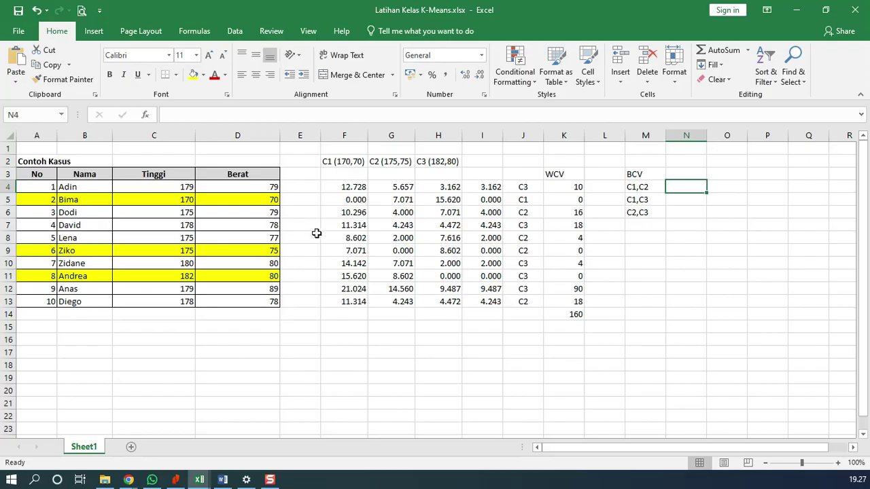
{"action": "left_click", "coordinate": [354, 250]}
{"action": "key", "text": "F2"}
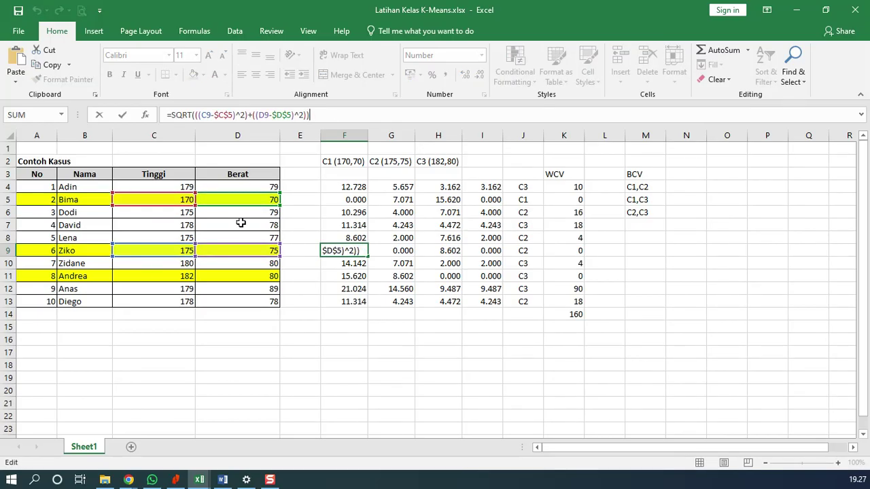
{"action": "key", "text": "Return"}
{"action": "left_click", "coordinate": [350, 250]}
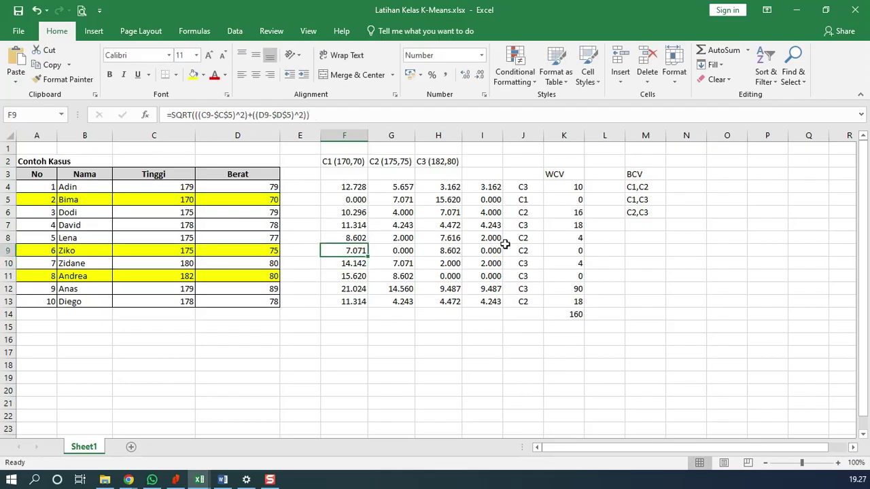
{"action": "key", "text": "ctrl+c"}
{"action": "left_click", "coordinate": [683, 187]}
{"action": "right_click", "coordinate": [684, 187]}
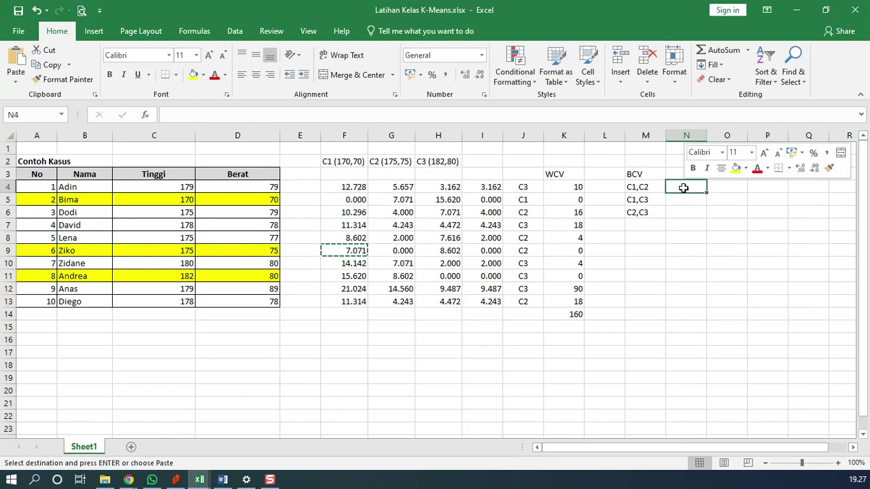
{"action": "left_click", "coordinate": [728, 249]}
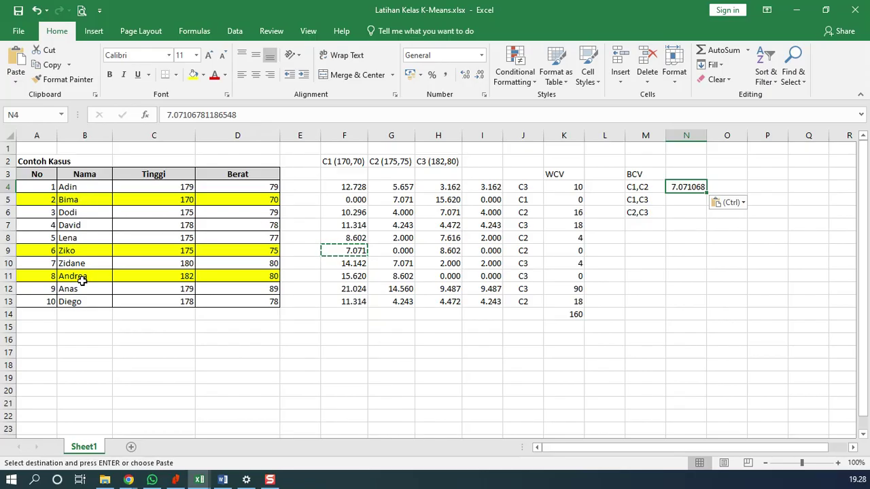
- Check the distance formula in F11 and copy its result as a plain value into N5 for the C1,C3 pair
{"action": "left_click", "coordinate": [354, 275]}
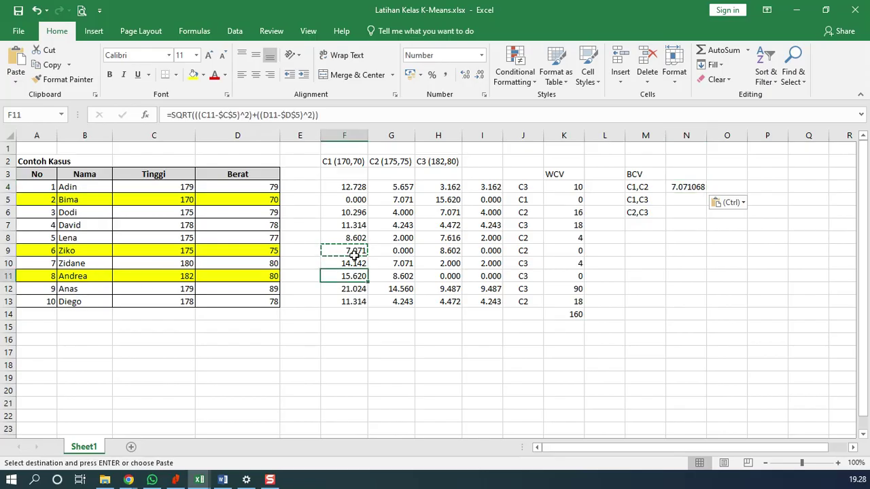
{"action": "left_click", "coordinate": [330, 117]}
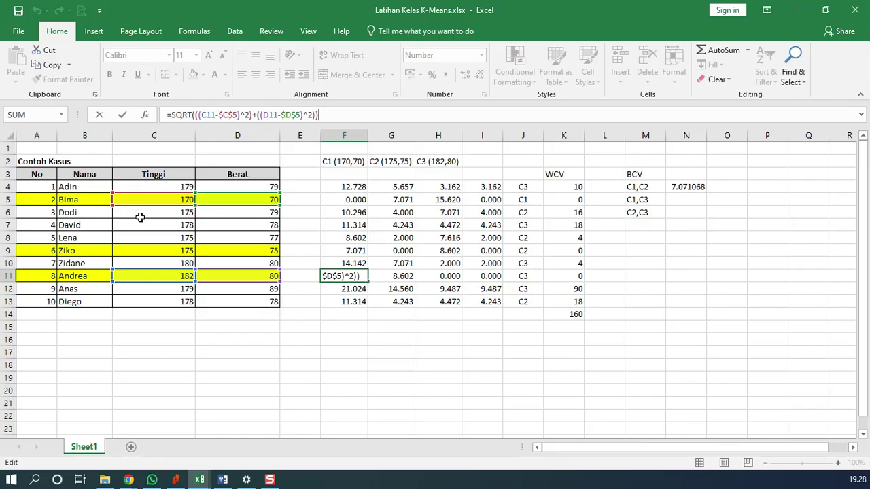
{"action": "key", "text": "Return"}
{"action": "left_click", "coordinate": [347, 272]}
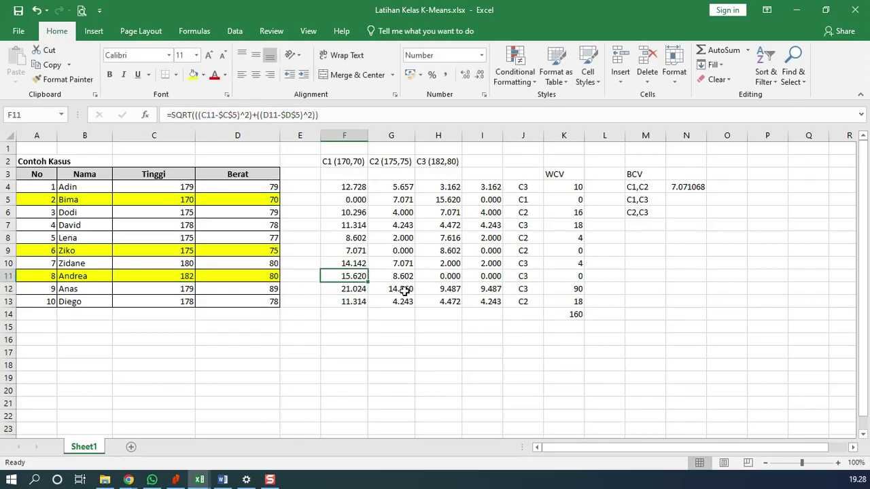
{"action": "key", "text": "ctrl+c"}
{"action": "left_click", "coordinate": [678, 200]}
{"action": "right_click", "coordinate": [680, 200]}
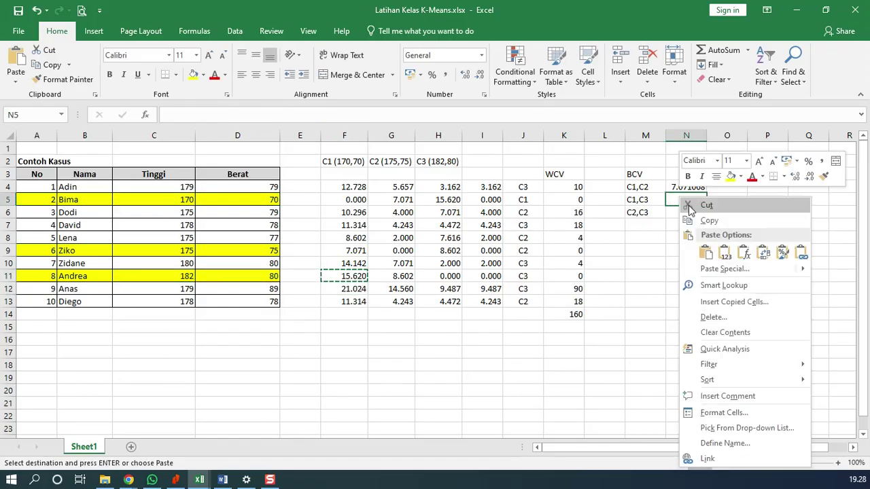
{"action": "left_click", "coordinate": [725, 253]}
- Check the distance formula in G11 and copy its result as a plain value into N6 for the C2,C3 pair
{"action": "left_click", "coordinate": [687, 213]}
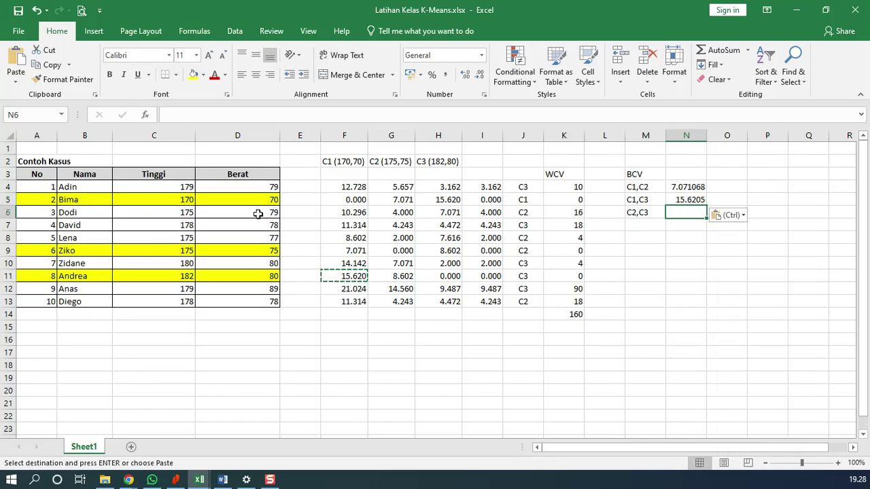
{"action": "left_click", "coordinate": [125, 253]}
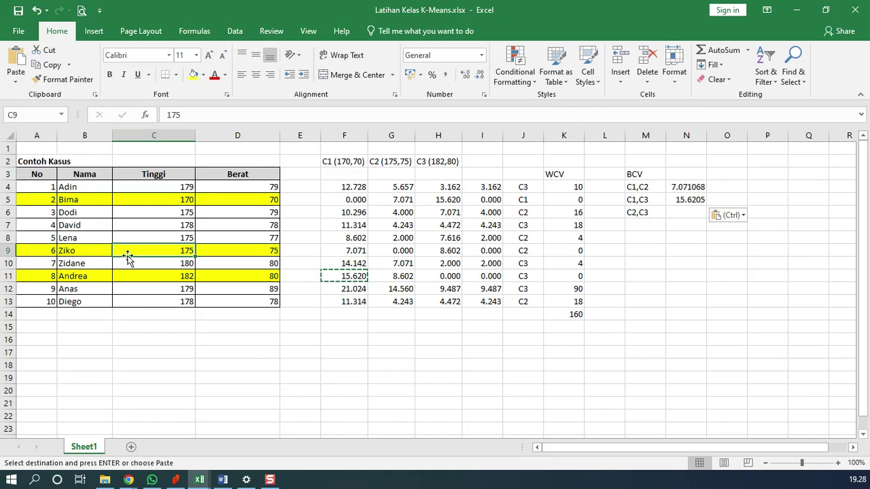
{"action": "left_click", "coordinate": [400, 275]}
{"action": "left_click", "coordinate": [372, 115]}
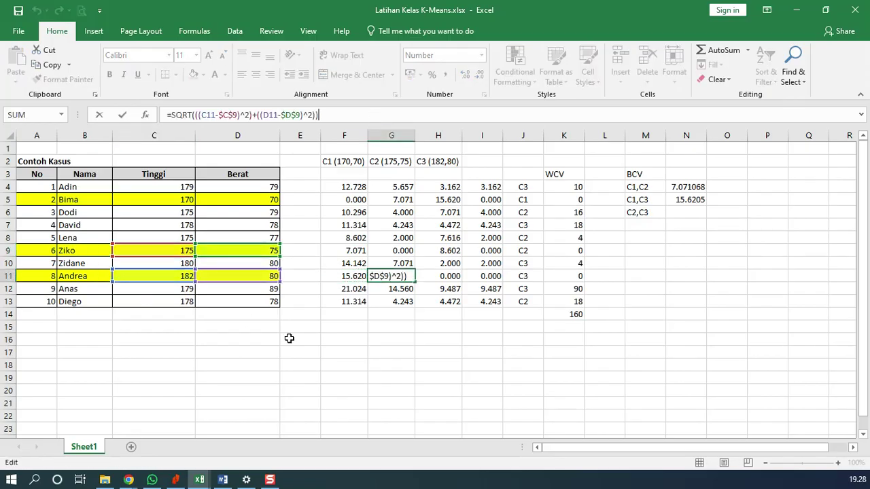
{"action": "left_click", "coordinate": [309, 356]}
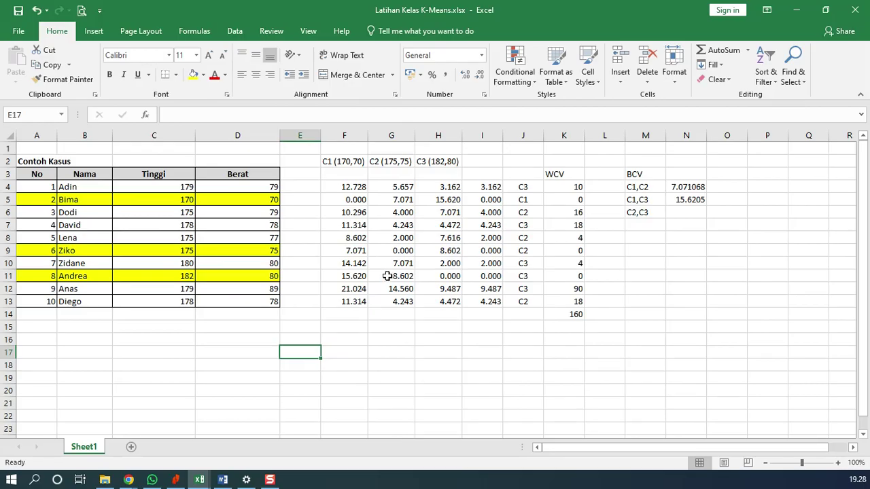
{"action": "left_click", "coordinate": [387, 276]}
{"action": "key", "text": "ctrl+c"}
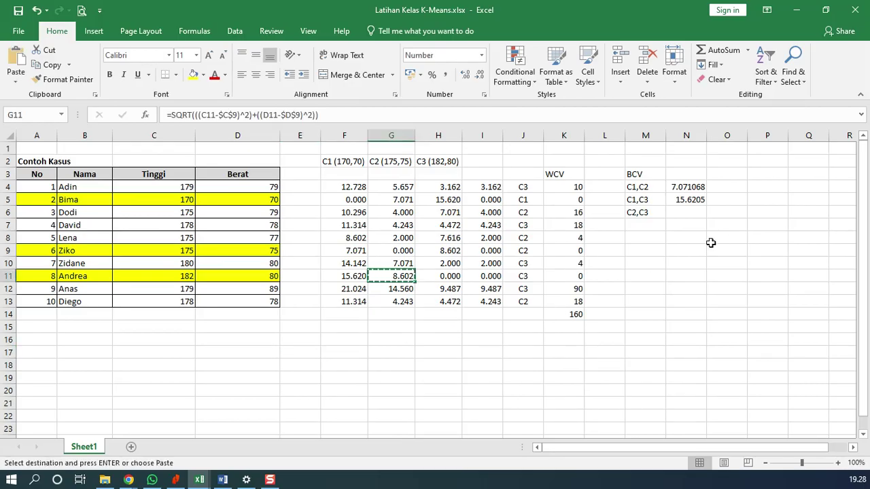
{"action": "left_click", "coordinate": [694, 213]}
{"action": "right_click", "coordinate": [695, 216]}
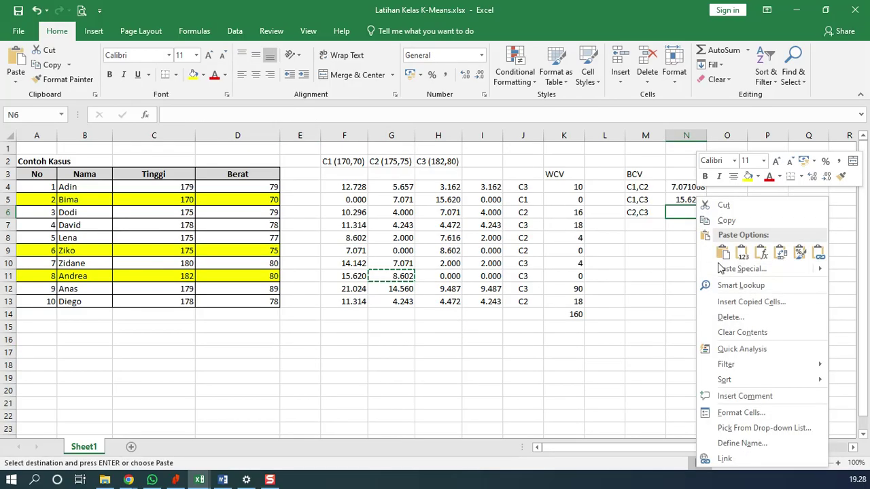
{"action": "left_click", "coordinate": [722, 269]}
{"action": "left_click", "coordinate": [684, 290]}
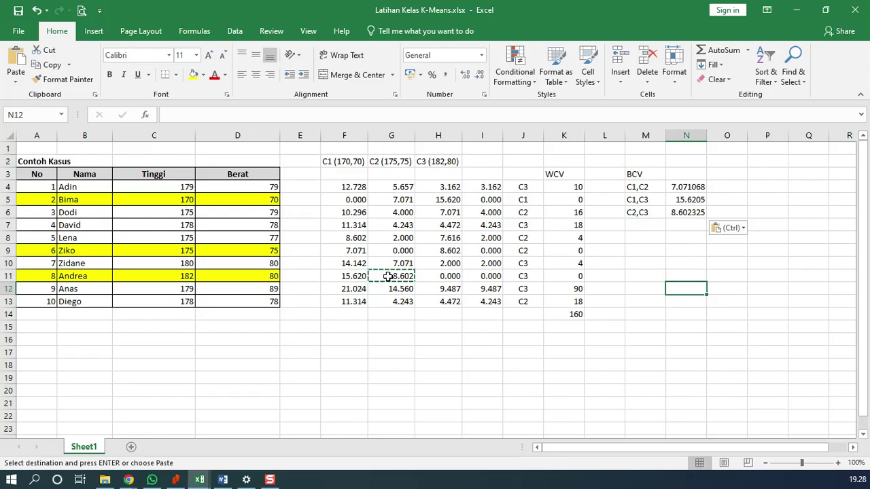
- Review the centroid distance formulas in F9 and G11 that supply the BCV values
{"action": "left_click", "coordinate": [355, 238]}
{"action": "left_click", "coordinate": [323, 114]}
{"action": "key", "text": "Return"}
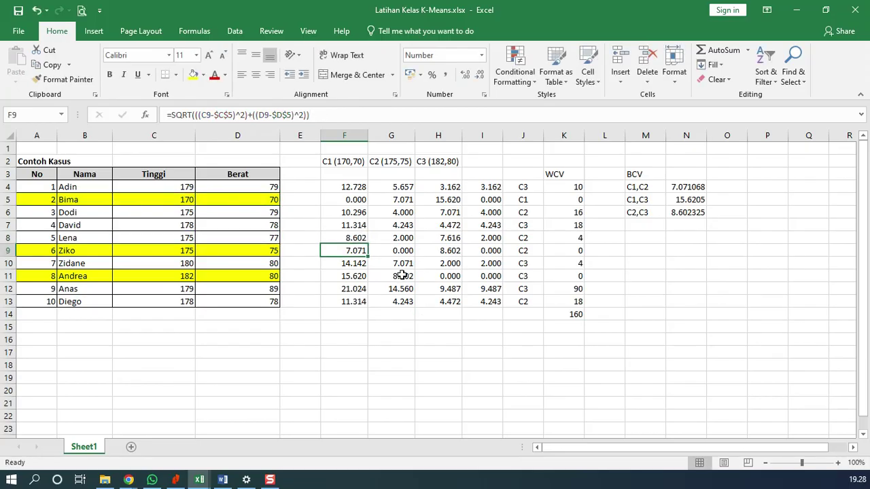
{"action": "left_click", "coordinate": [403, 275]}
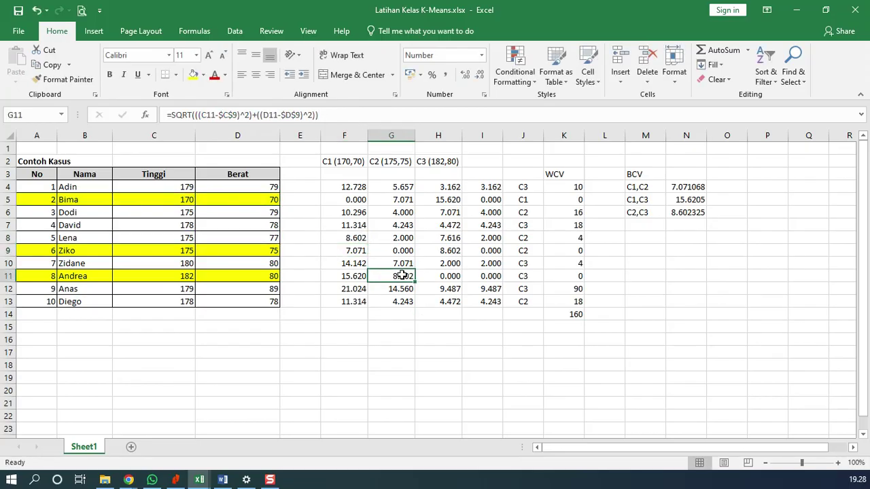
- Compare the distance formulas in G5 and F9 that give the C1,C2 centroid distance
{"action": "left_click", "coordinate": [404, 197]}
{"action": "left_click", "coordinate": [356, 251]}
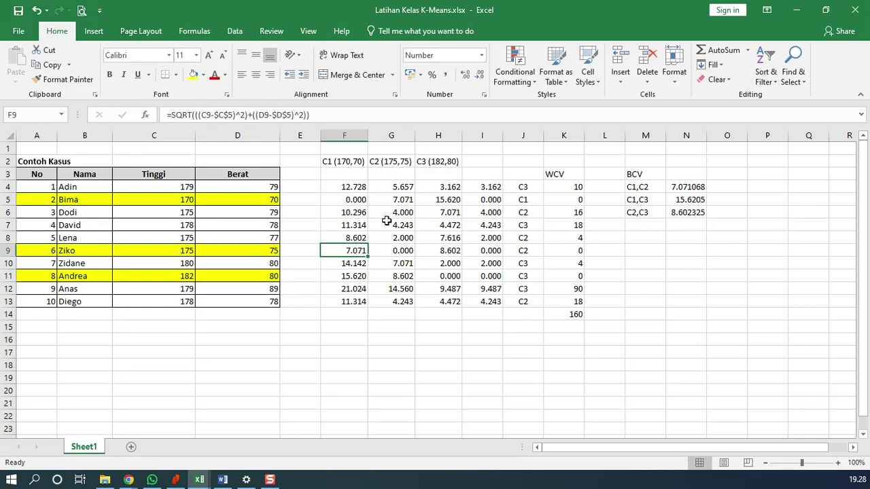
{"action": "left_click", "coordinate": [398, 200]}
{"action": "left_click", "coordinate": [335, 115]}
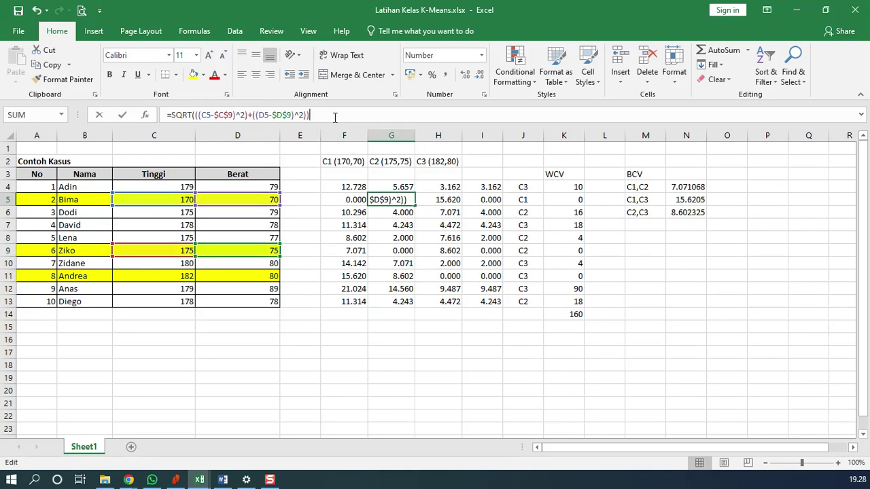
{"action": "key", "text": "Escape"}
{"action": "left_click", "coordinate": [354, 250]}
{"action": "left_click", "coordinate": [335, 115]}
{"action": "key", "text": "Return"}
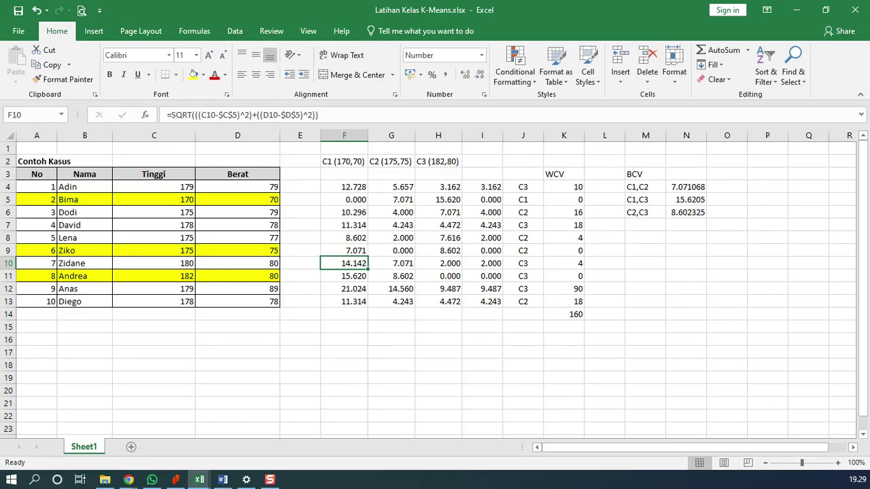
- Check the BCV formula slide in Nitro PDF, return to Excel and sum the centroid distances N4:N6 in N7
{"action": "key", "text": "ctrl+n"}
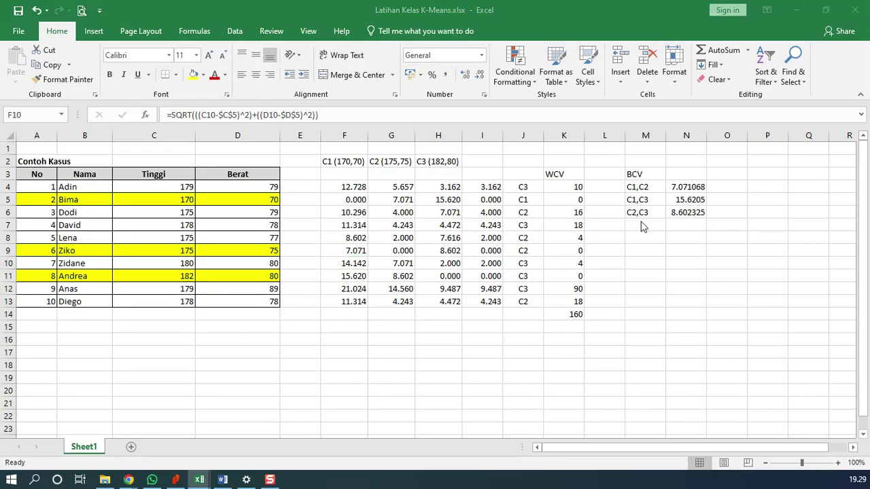
{"action": "left_click", "coordinate": [175, 480]}
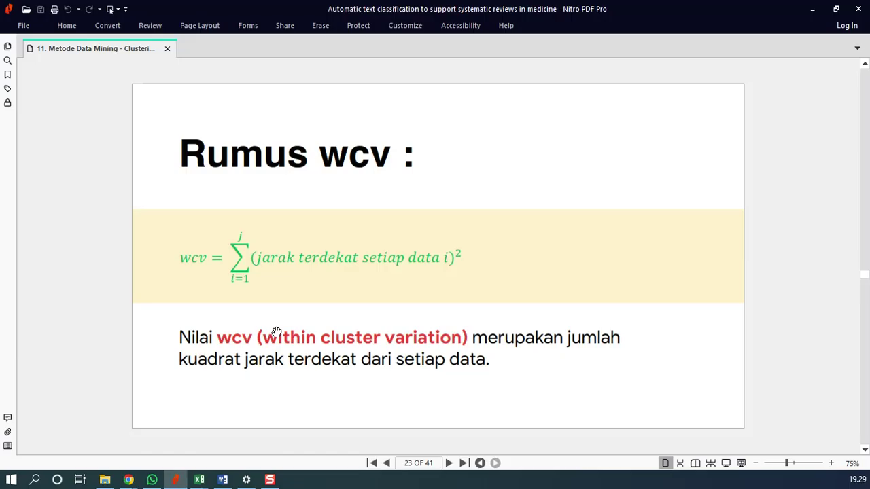
{"action": "scroll", "coordinate": [276, 332], "scroll_direction": "up", "scroll_amount": 2}
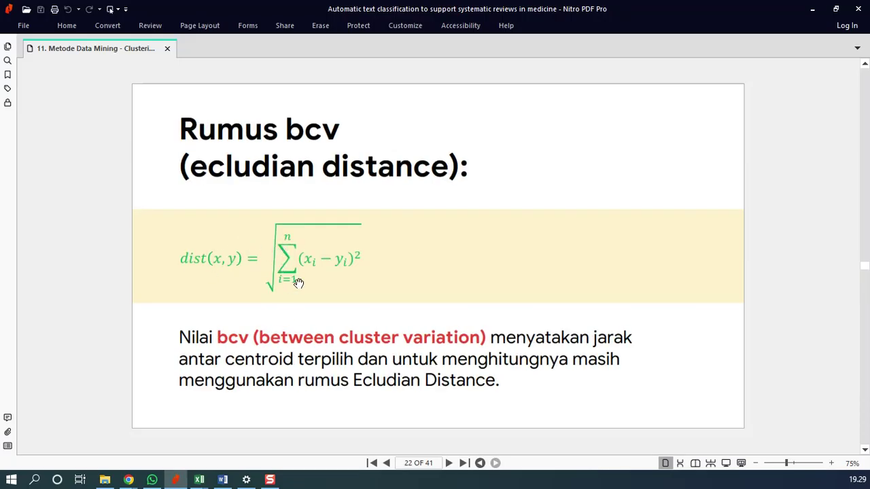
{"action": "left_click", "coordinate": [812, 10]}
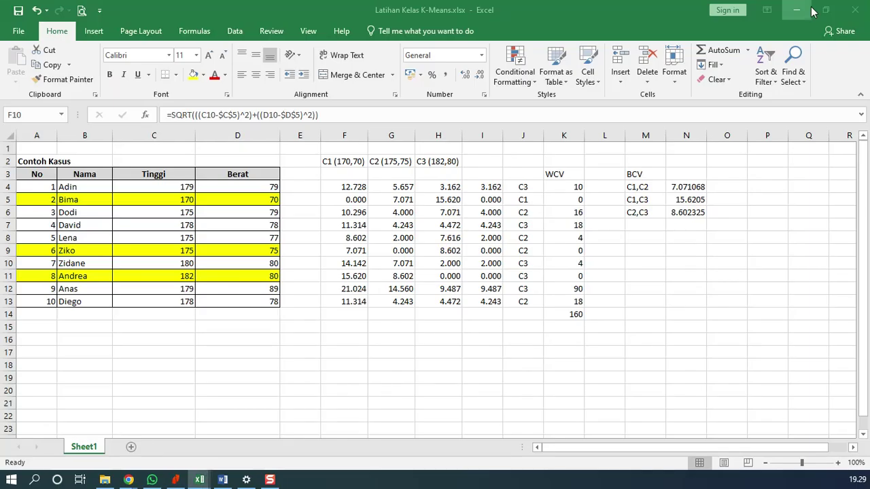
{"action": "left_click", "coordinate": [680, 225]}
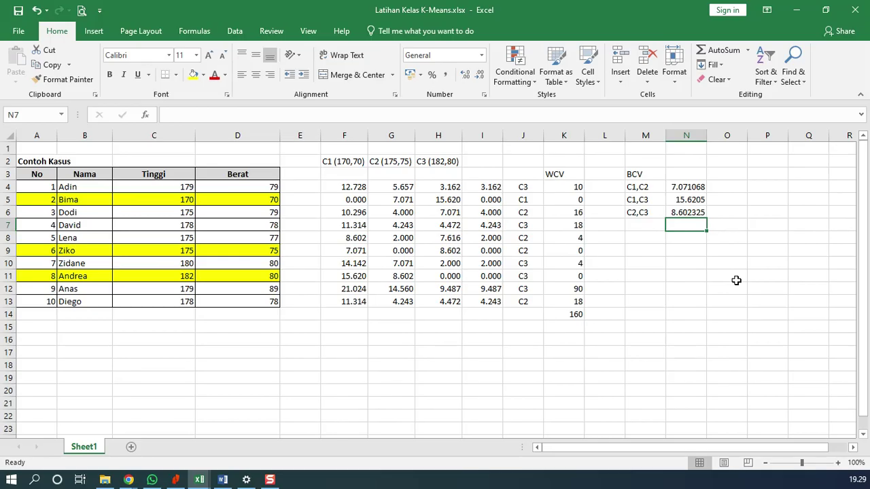
{"action": "type", "text": "=sum("}
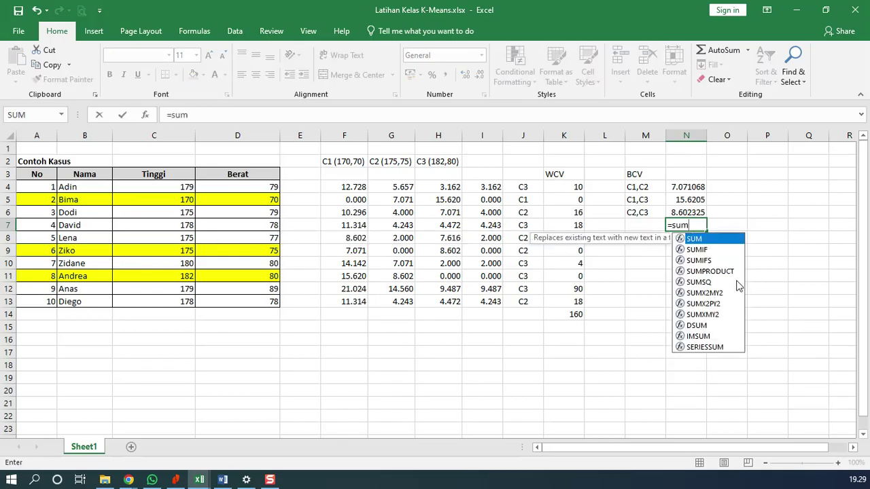
{"action": "key", "text": "Up"}
{"action": "key", "text": "F8"}
{"action": "key", "text": "Up"}
{"action": "key", "text": "Up"}
{"action": "type", "text": ")"}
{"action": "key", "text": "Return"}
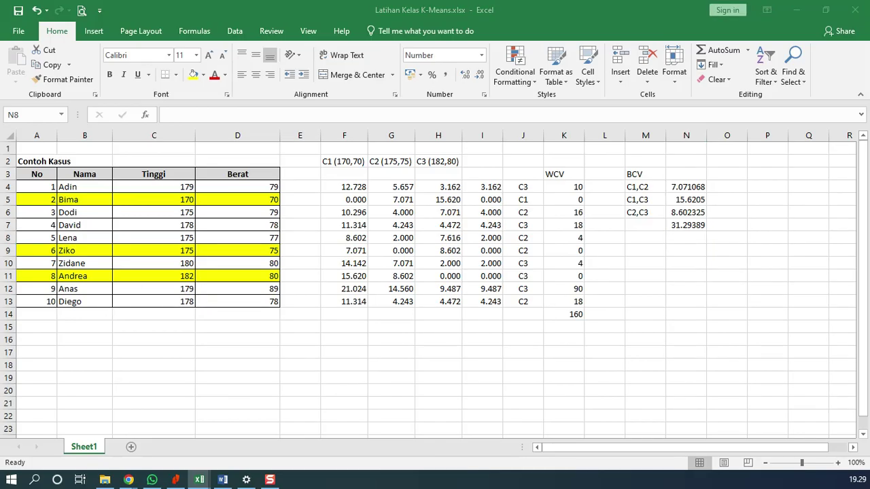
- Check the ratio formula slide in Nitro PDF and enter the label Ratio in M9 of the Excel sheet
{"action": "key", "text": "alt+Tab"}
{"action": "scroll", "coordinate": [242, 262], "scroll_direction": "up", "scroll_amount": 1}
{"action": "scroll", "coordinate": [247, 284], "scroll_direction": "up", "scroll_amount": 1}
{"action": "scroll", "coordinate": [292, 324], "scroll_direction": "down", "scroll_amount": 1}
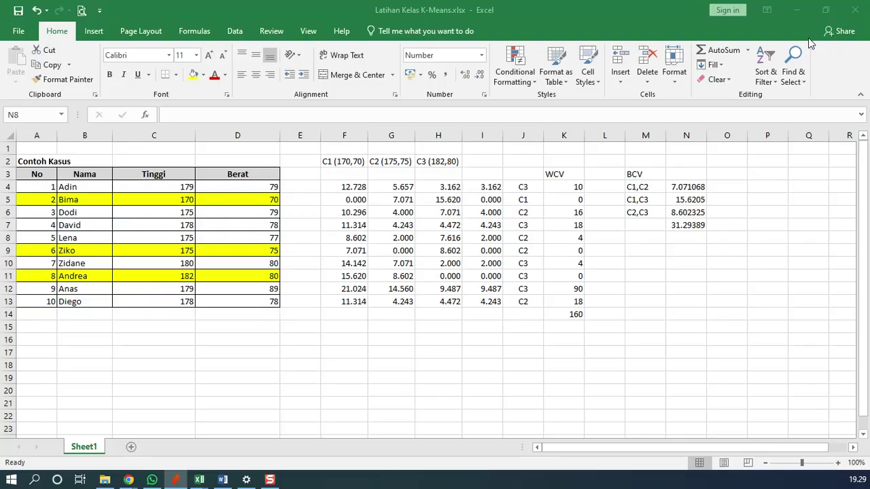
{"action": "left_click", "coordinate": [812, 10]}
{"action": "left_click", "coordinate": [654, 253]}
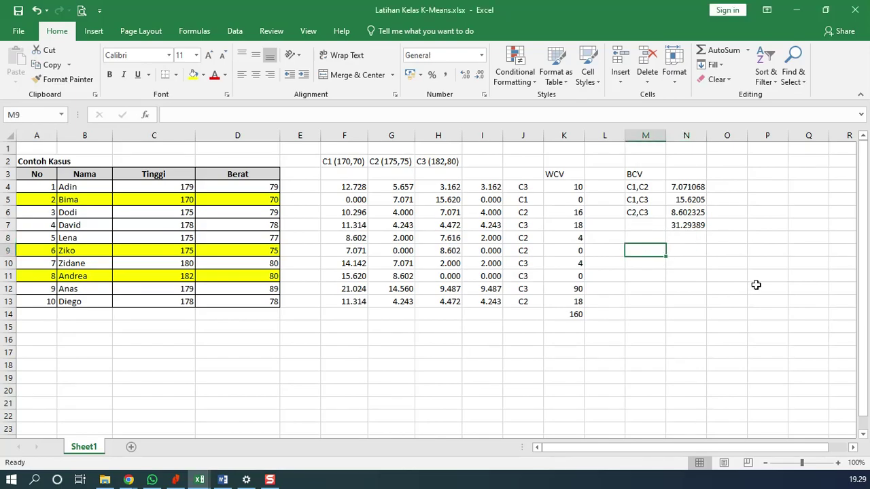
{"action": "type", "text": "Ratio"}
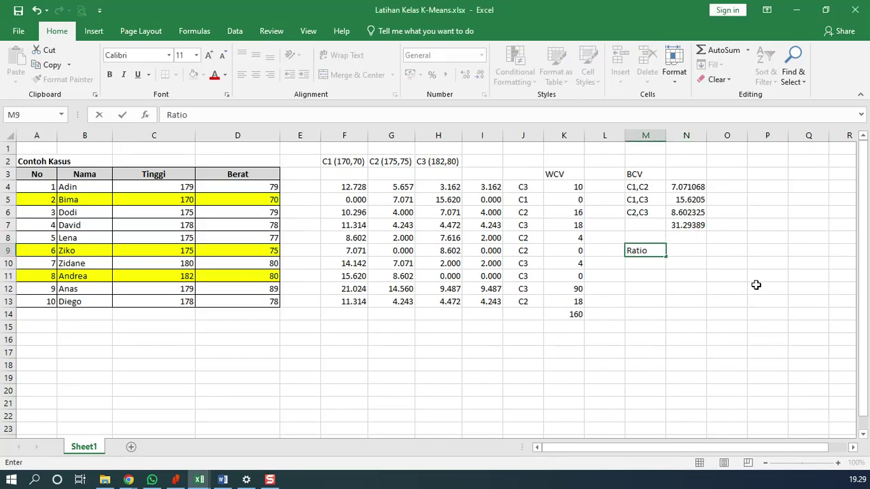
{"action": "key", "text": "Tab"}
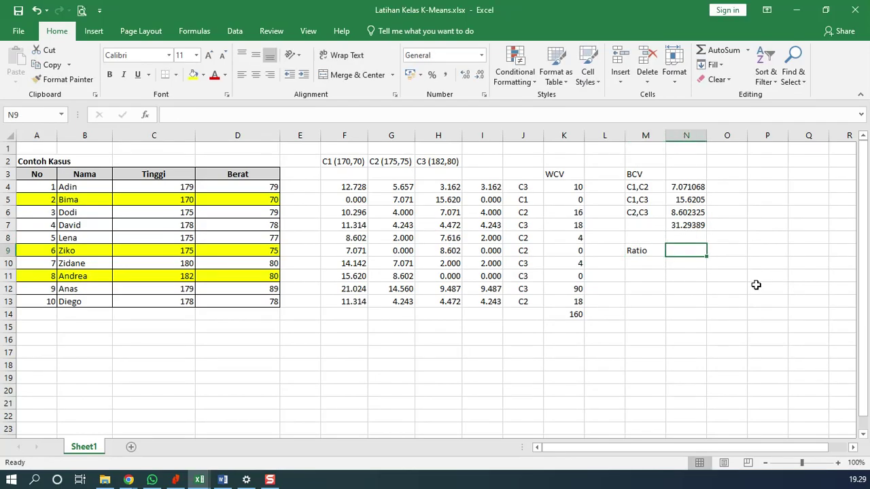
- Calculate the ratio in N9 by dividing the BCV total in N7 by the WCV total in K14
{"action": "type", "text": "="}
{"action": "key", "text": "Up"}
{"action": "key", "text": "Up"}
{"action": "type", "text": "/"}
{"action": "key", "text": "Left"}
{"action": "key", "text": "Left"}
{"action": "key", "text": "Left"}
{"action": "key", "text": "Down"}
{"action": "key", "text": "Down"}
{"action": "key", "text": "Down"}
{"action": "key", "text": "Down"}
{"action": "key", "text": "Down"}
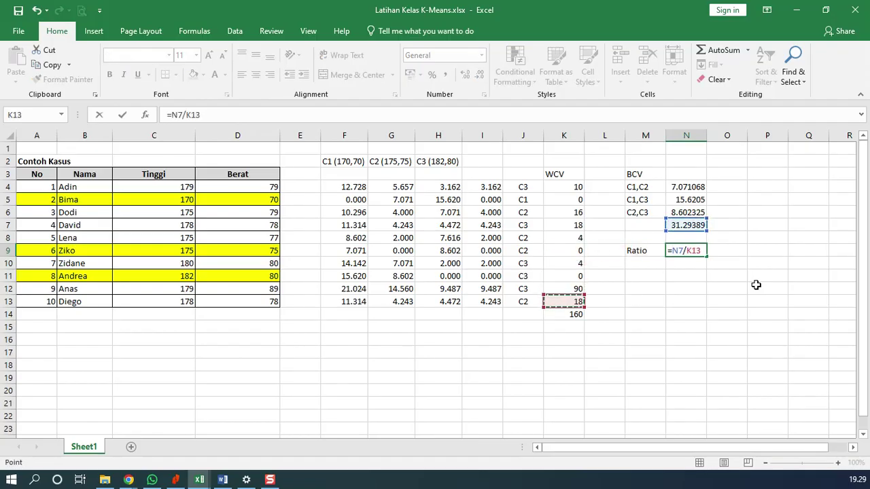
{"action": "key", "text": "Return"}
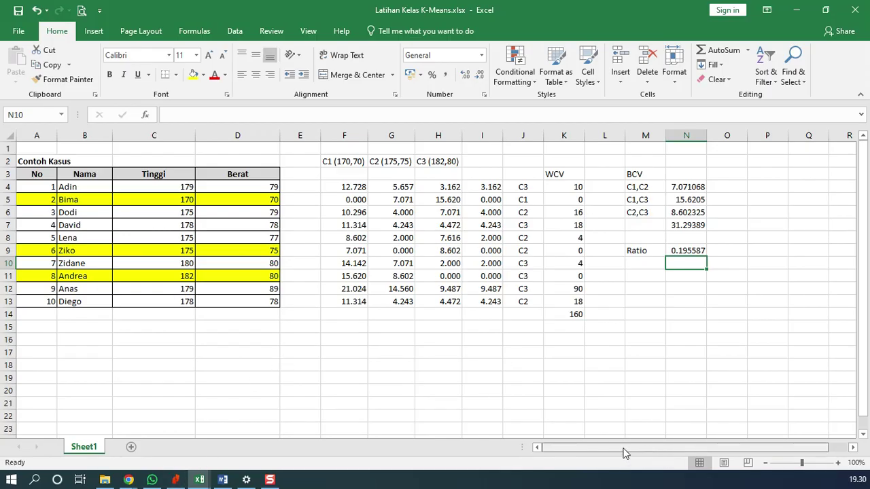
- Review the Nitro PDF slides on the BCV, WCV and iteration 1 ratio values and the step 5 new-centroid rule
{"action": "left_click", "coordinate": [176, 480]}
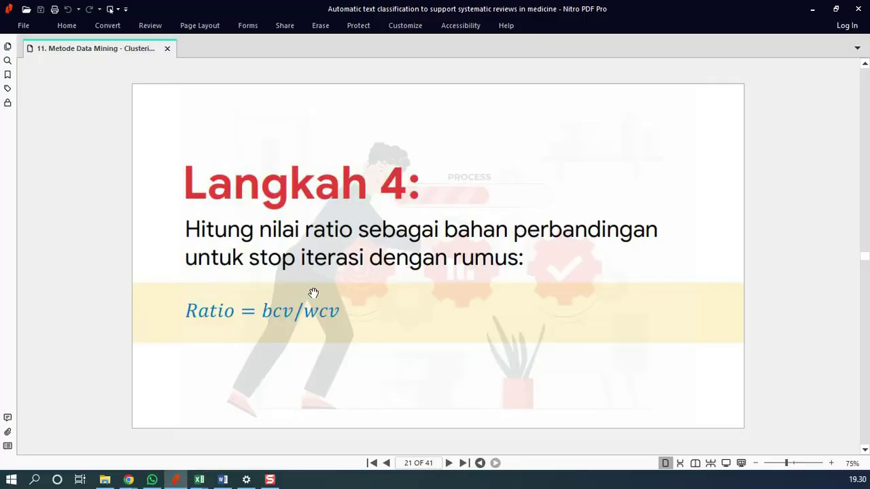
{"action": "scroll", "coordinate": [313, 301], "scroll_direction": "up", "scroll_amount": 2}
{"action": "scroll", "coordinate": [313, 301], "scroll_direction": "down", "scroll_amount": 1}
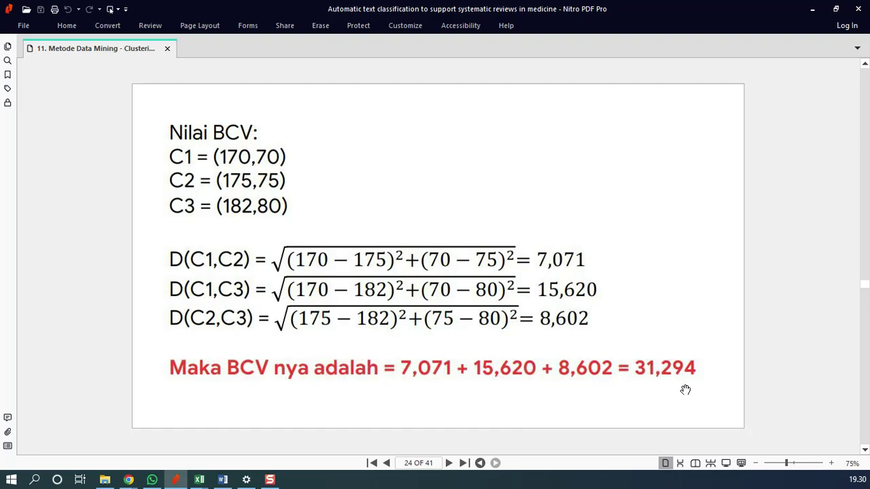
{"action": "scroll", "coordinate": [532, 338], "scroll_direction": "down", "scroll_amount": 1}
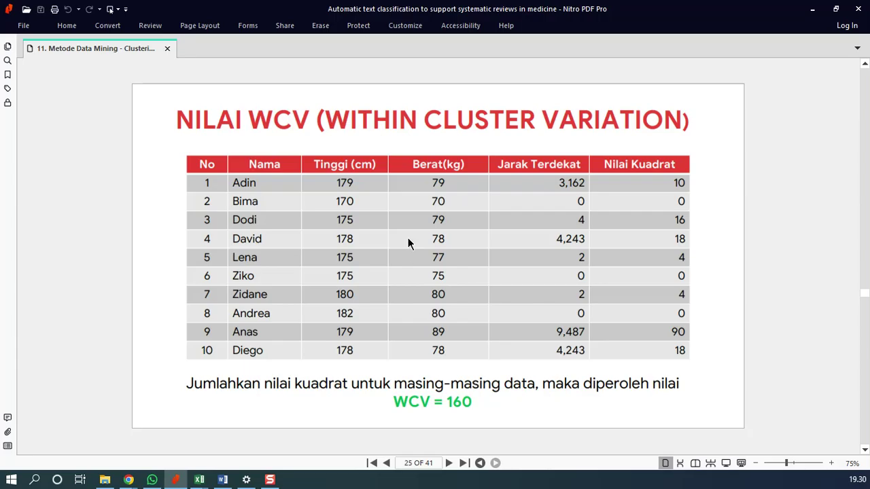
{"action": "scroll", "coordinate": [408, 243], "scroll_direction": "down", "scroll_amount": 1}
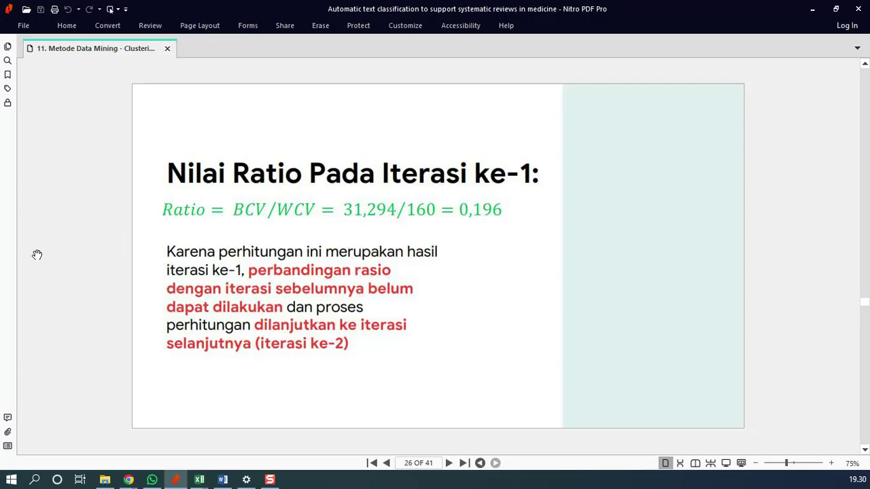
{"action": "key", "text": "alt+Tab"}
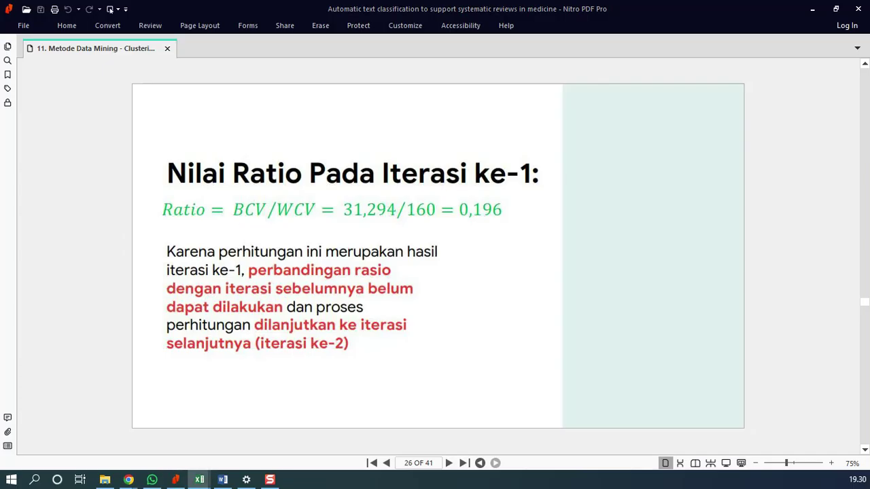
{"action": "scroll", "coordinate": [323, 304], "scroll_direction": "down", "scroll_amount": 1}
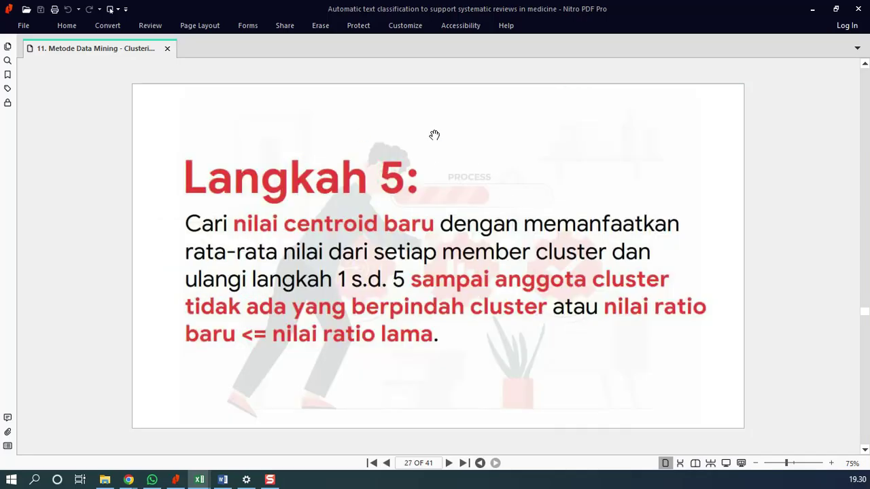
{"action": "left_click", "coordinate": [812, 9]}
{"action": "left_click", "coordinate": [545, 448]}
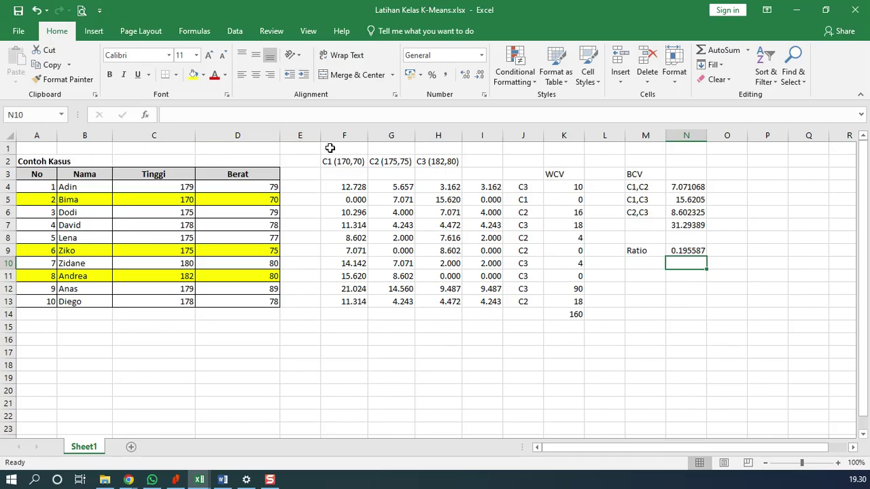
- Enter the heading Iterasi 2 in A17 and the centroid labels C1, C2 and C3 in A19:A21
{"action": "left_click", "coordinate": [51, 359]}
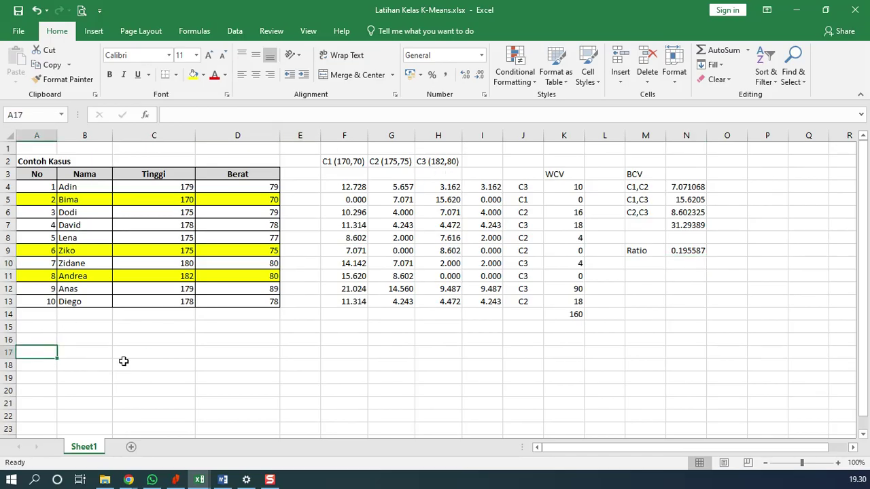
{"action": "type", "text": "Iterasi 2"}
{"action": "key", "text": "Return"}
{"action": "key", "text": "Right"}
{"action": "key", "text": "Left"}
{"action": "key", "text": "Down"}
{"action": "type", "text": "C1"}
{"action": "key", "text": "Return"}
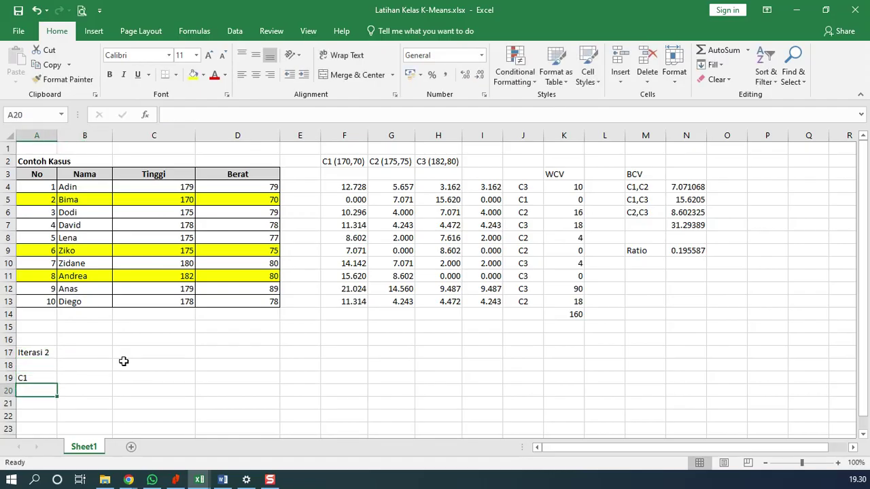
{"action": "type", "text": "C2"}
{"action": "key", "text": "Return"}
{"action": "type", "text": "C"}
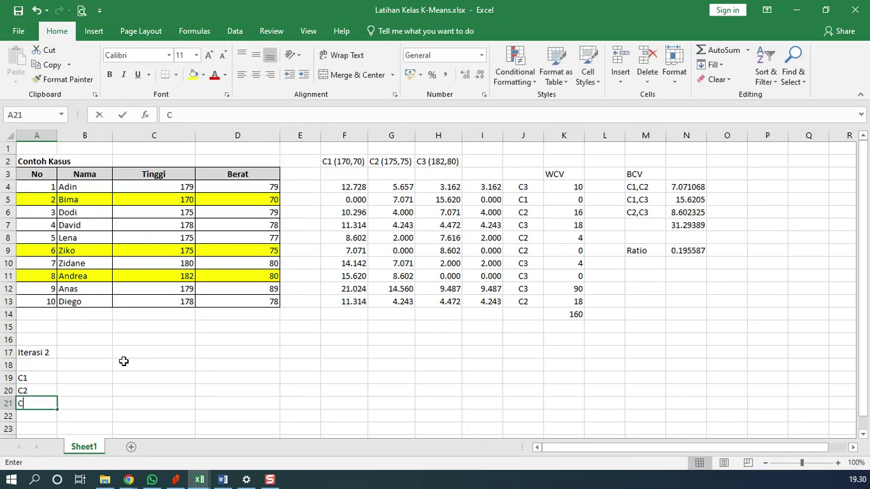
{"action": "type", "text": "3"}
{"action": "key", "text": "Right"}
{"action": "key", "text": "Up"}
{"action": "key", "text": "Up"}
{"action": "key", "text": "Up"}
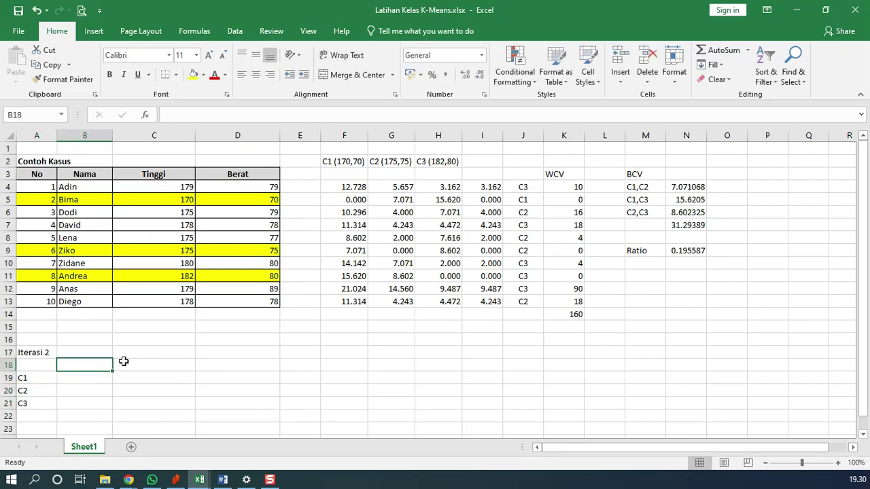
{"action": "left_click", "coordinate": [124, 362]}
{"action": "key", "text": "Down"}
{"action": "key", "text": "Down"}
{"action": "key", "text": "Down"}
{"action": "key", "text": "Up"}
{"action": "key", "text": "Up"}
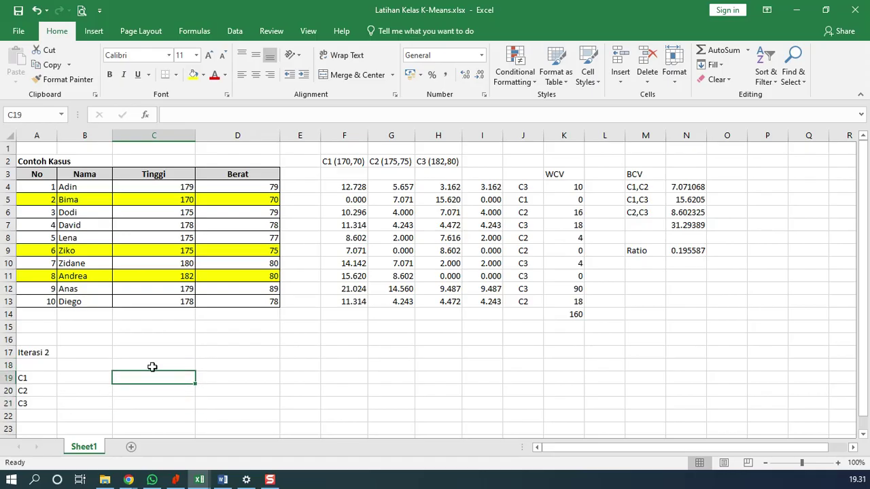
- Copy the height and weight of C1's only member from C5:D5 into B19:C19 as plain values
{"action": "left_click", "coordinate": [524, 200]}
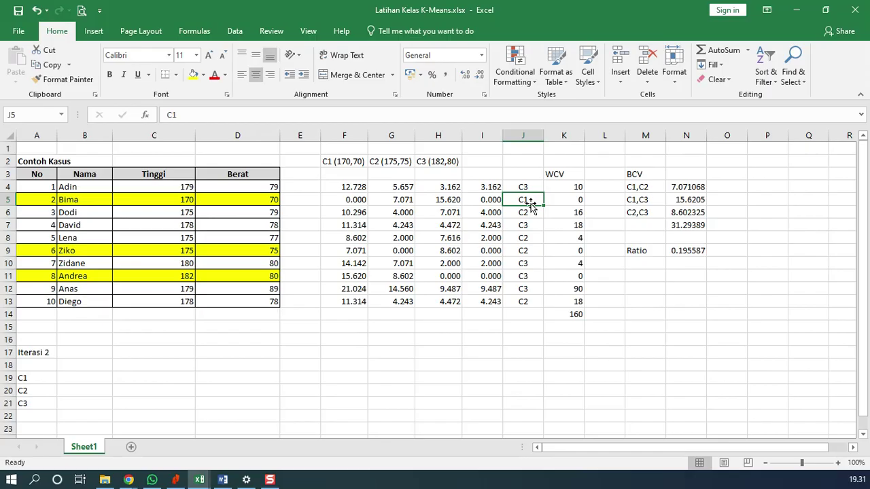
{"action": "left_click_drag", "start_coordinate": [176, 202], "coordinate": [239, 200]}
{"action": "key", "text": "ctrl+c"}
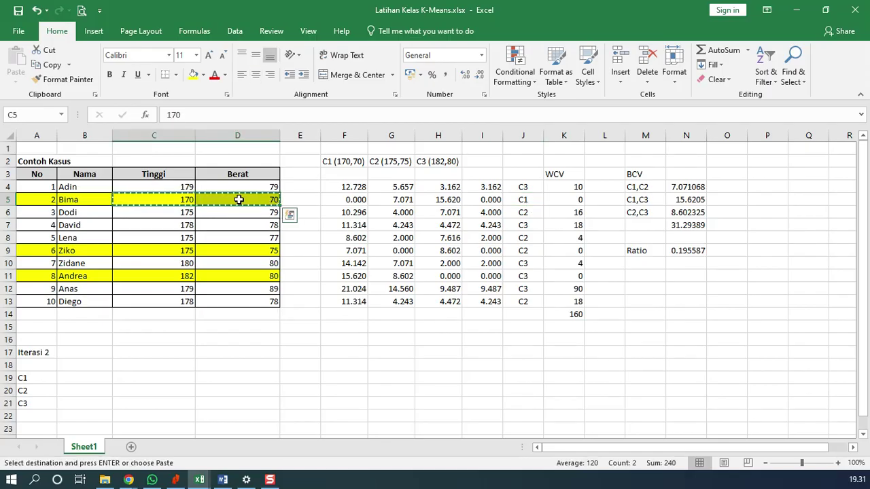
{"action": "left_click", "coordinate": [77, 379]}
{"action": "right_click", "coordinate": [79, 382]}
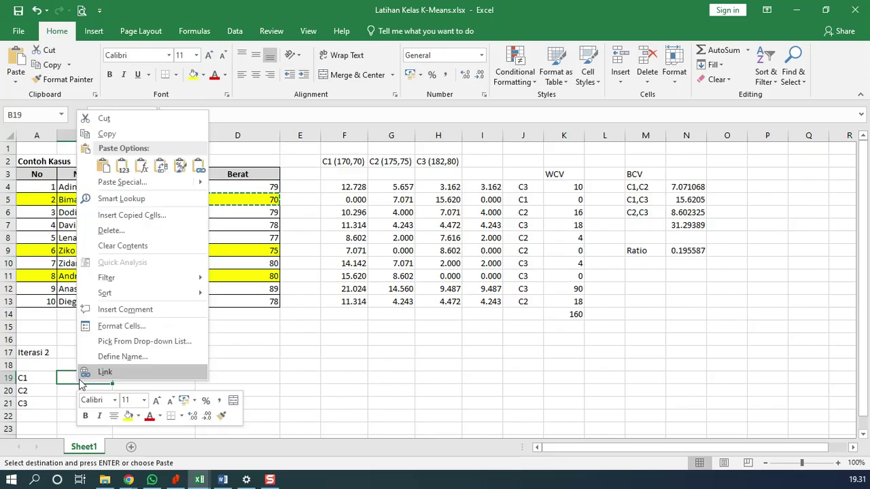
{"action": "left_click", "coordinate": [122, 168]}
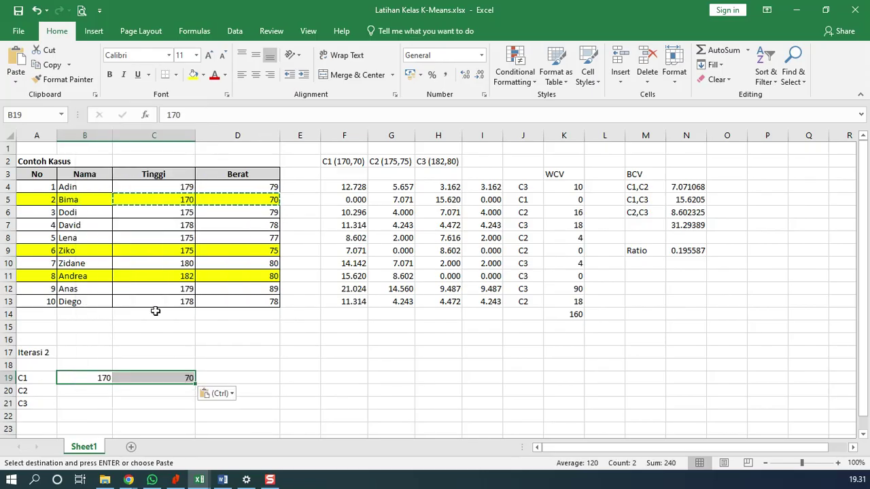
- Select the C2 cluster labels in J6, J8, J9 and J13 to identify that cluster's members
{"action": "left_click", "coordinate": [167, 356]}
{"action": "left_click", "coordinate": [43, 396]}
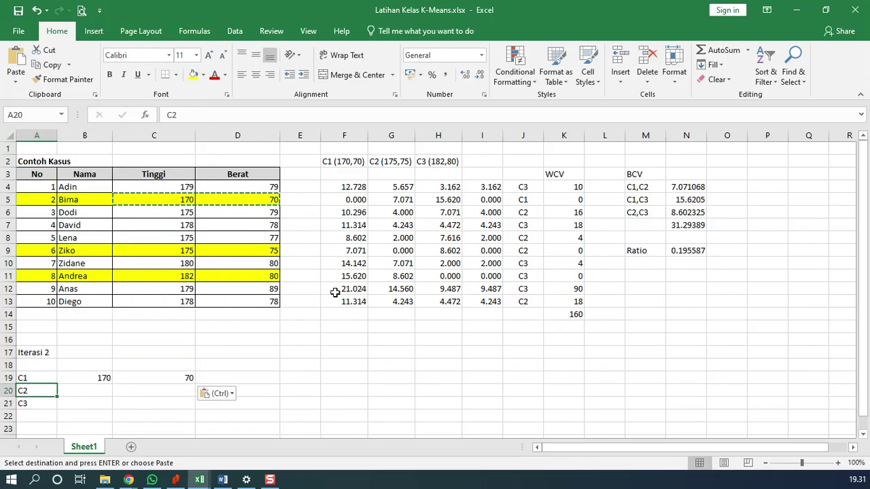
{"action": "left_click", "coordinate": [527, 214]}
{"action": "left_click", "coordinate": [529, 238], "text": "ctrl"}
{"action": "left_click", "coordinate": [530, 250], "text": "ctrl"}
{"action": "left_click", "coordinate": [527, 302], "text": "ctrl"}
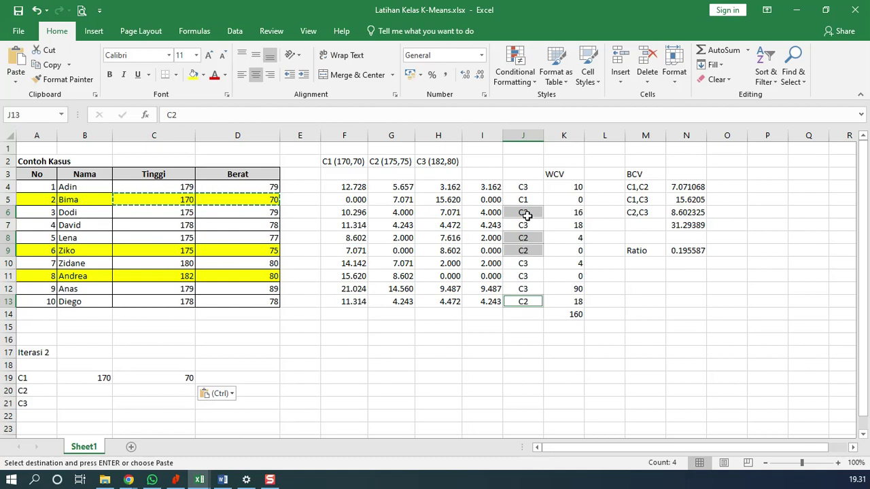
- Calculate the new C2 centroid's height in B20 as the average of C6, C8, C9 and C13
{"action": "left_click", "coordinate": [87, 398]}
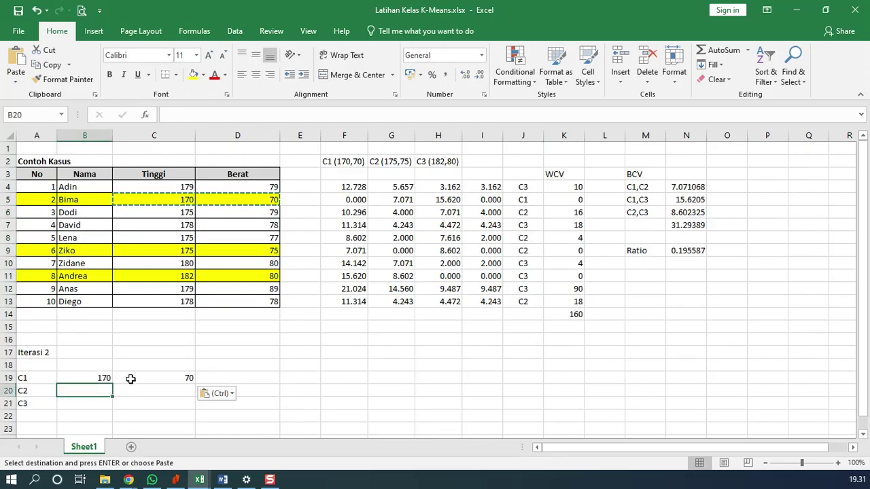
{"action": "type", "text": "=av"}
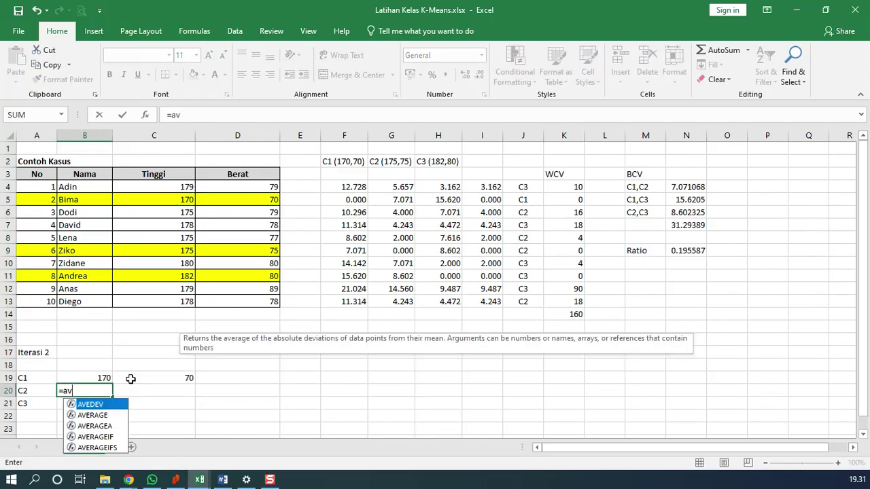
{"action": "key", "text": "Down"}
{"action": "key", "text": "Tab"}
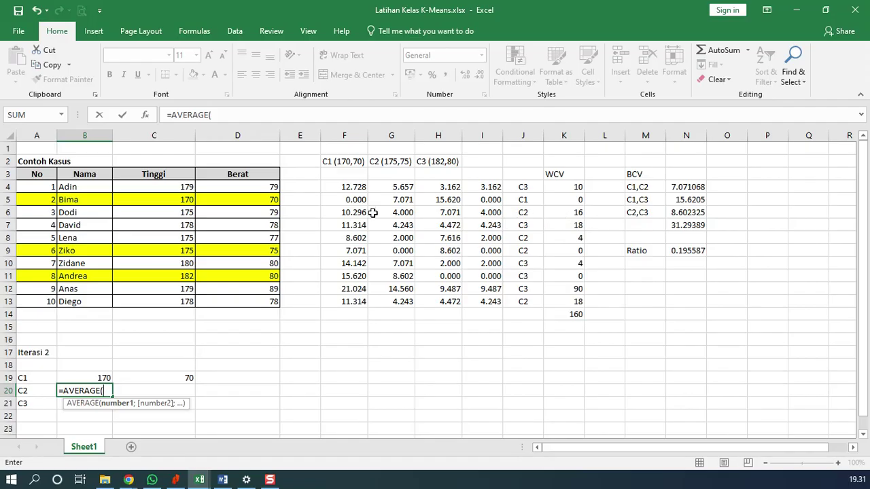
{"action": "left_click", "coordinate": [168, 212]}
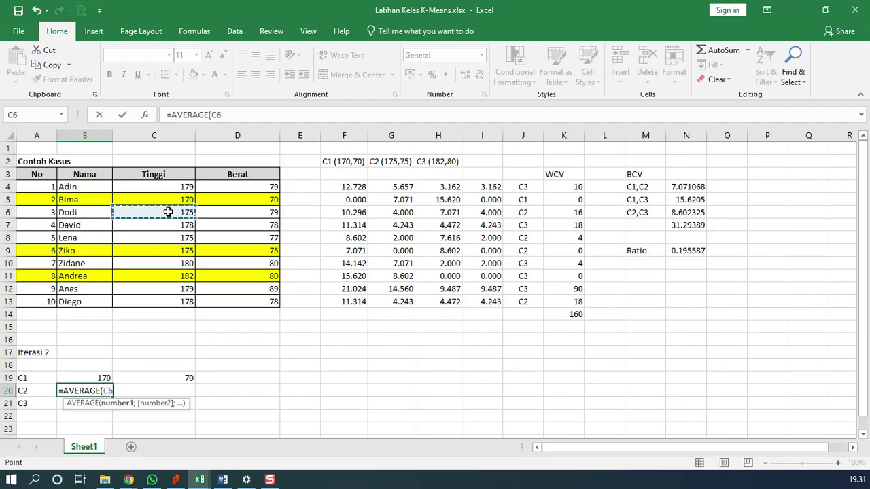
{"action": "type", "text": ";"}
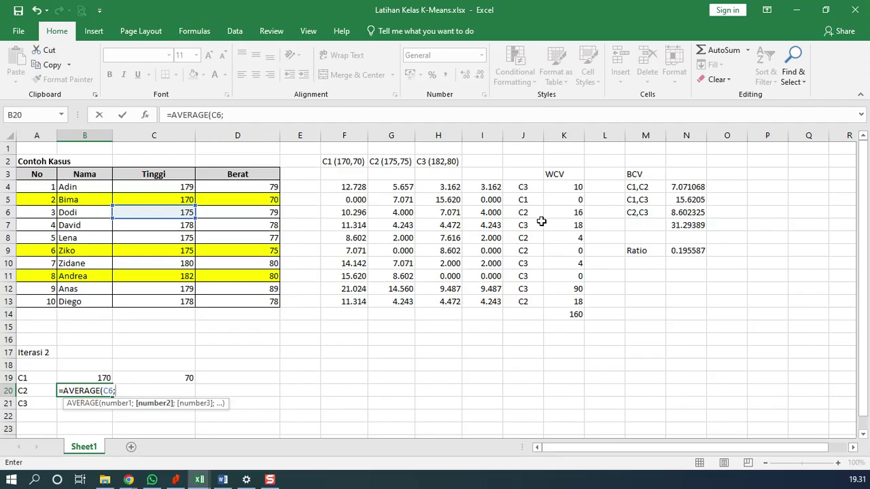
{"action": "left_click", "coordinate": [163, 240]}
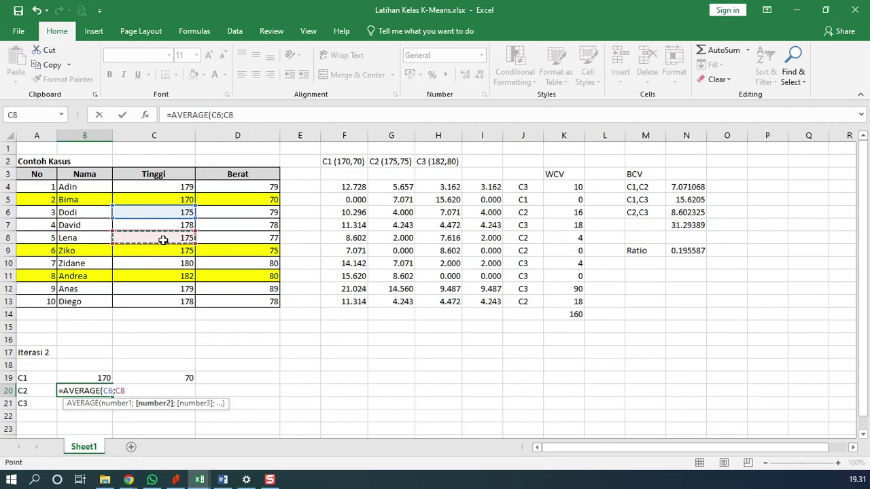
{"action": "type", "text": ";"}
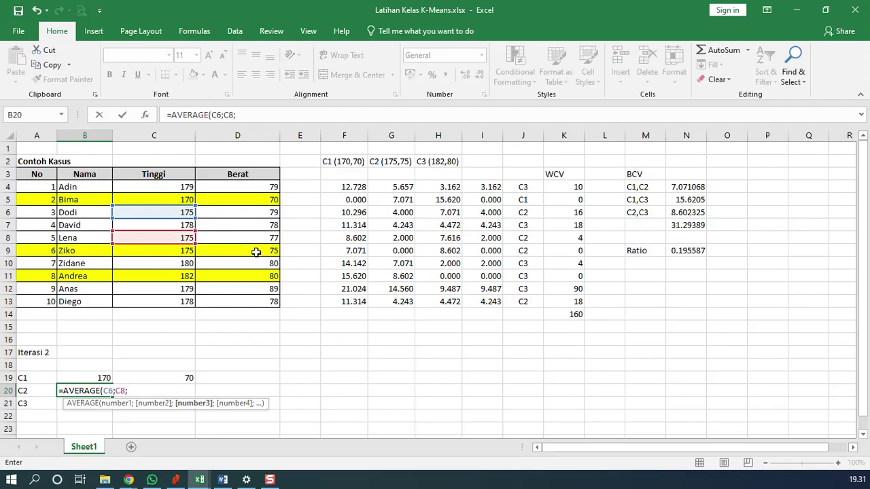
{"action": "left_click", "coordinate": [164, 251]}
{"action": "type", "text": ";"}
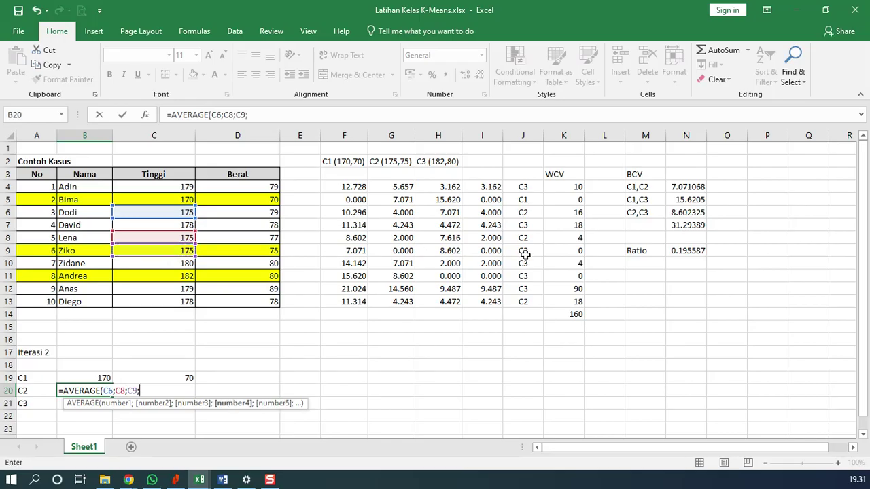
{"action": "left_click", "coordinate": [162, 305]}
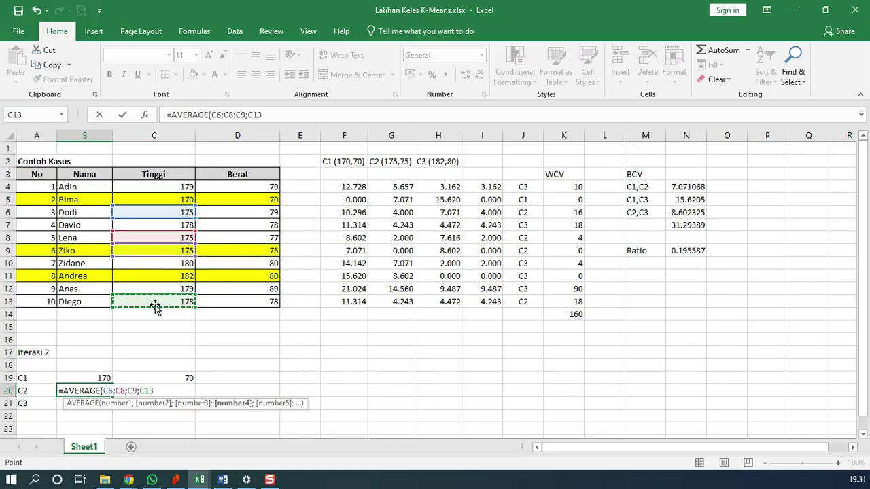
{"action": "type", "text": ";"}
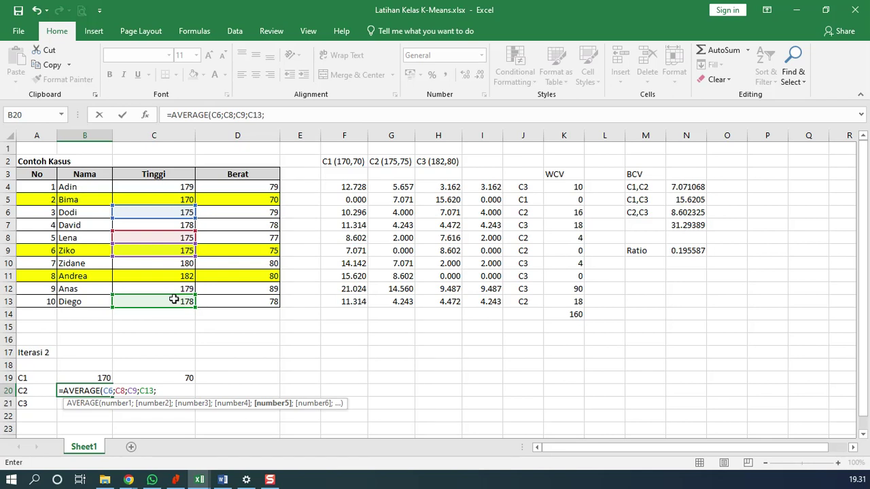
{"action": "key", "text": "BackSpace"}
{"action": "key", "text": "Return"}
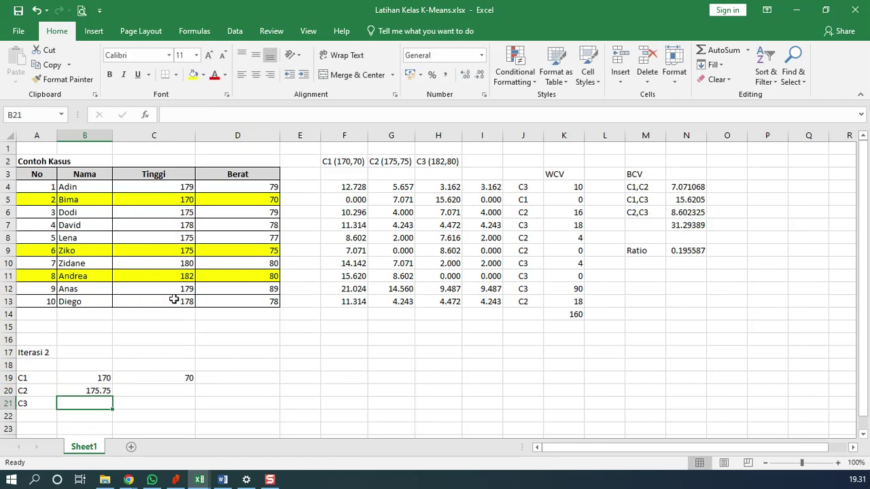
- Check the cell references in B20's average formula against the C2 labels in column J
{"action": "key", "text": "Up"}
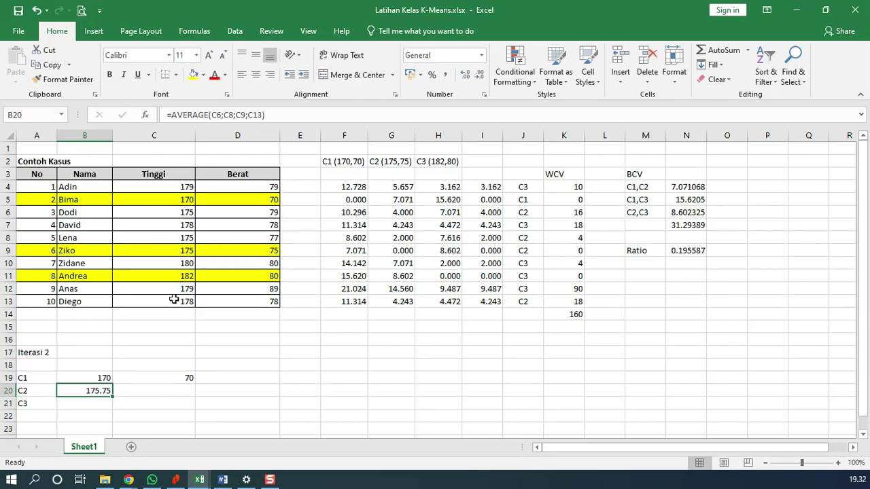
{"action": "left_click", "coordinate": [274, 115]}
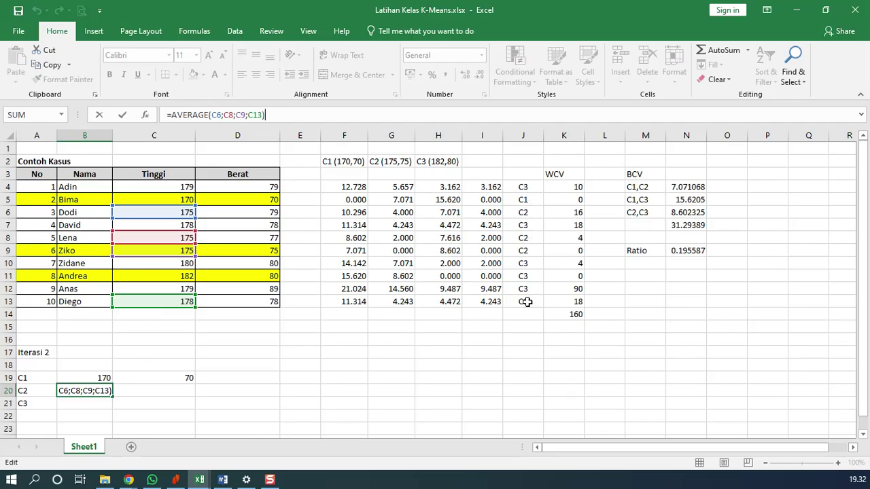
{"action": "left_click", "coordinate": [522, 211]}
{"action": "left_click", "coordinate": [528, 240]}
{"action": "left_click", "coordinate": [528, 250]}
{"action": "left_click", "coordinate": [528, 265]}
{"action": "left_click", "coordinate": [524, 301]}
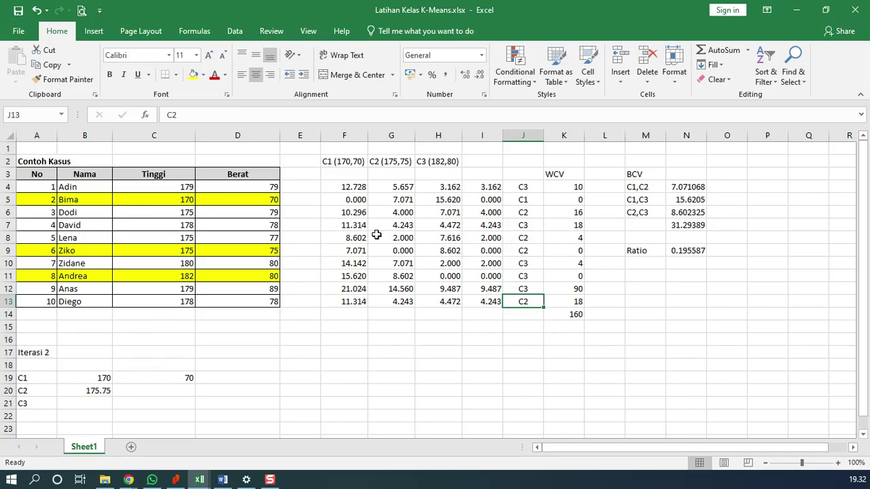
- Change the cluster label in J7 to C2
{"action": "left_click", "coordinate": [526, 226]}
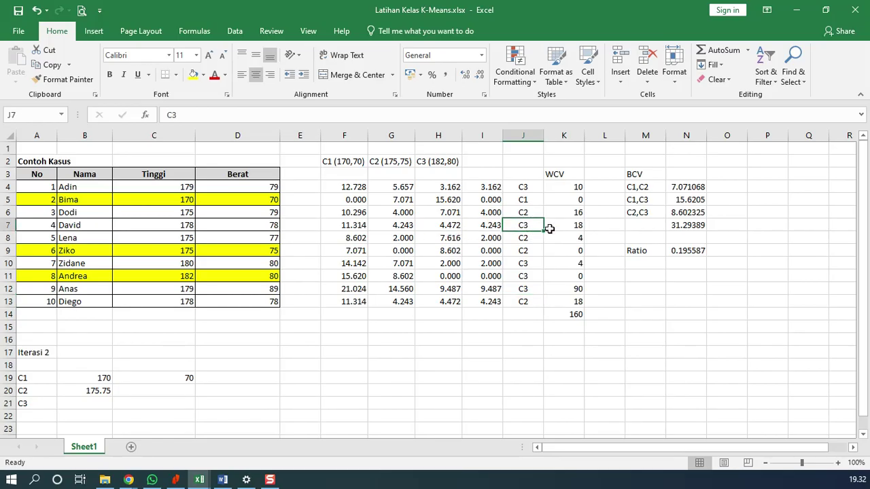
{"action": "type", "text": "C"}
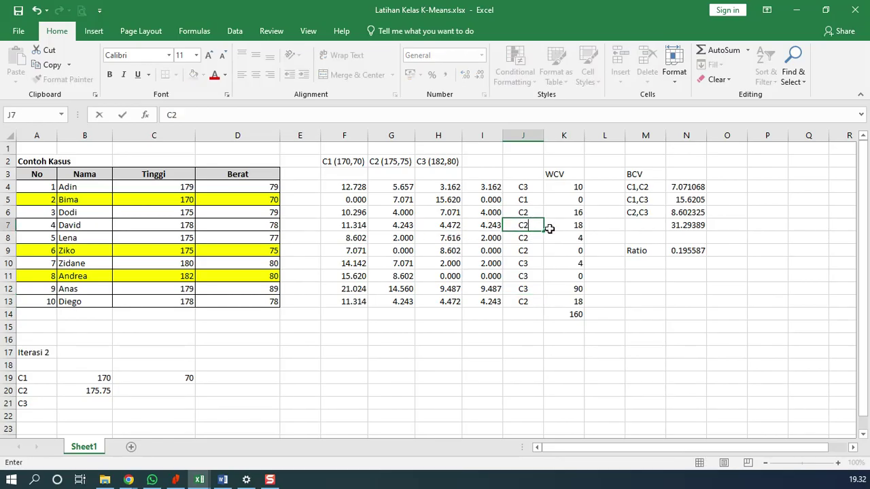
{"action": "type", "text": "2"}
{"action": "key", "text": "Up"}
- Add the height in C7 to the C2 average formula in B20
{"action": "left_click", "coordinate": [95, 389]}
{"action": "left_click", "coordinate": [297, 115]}
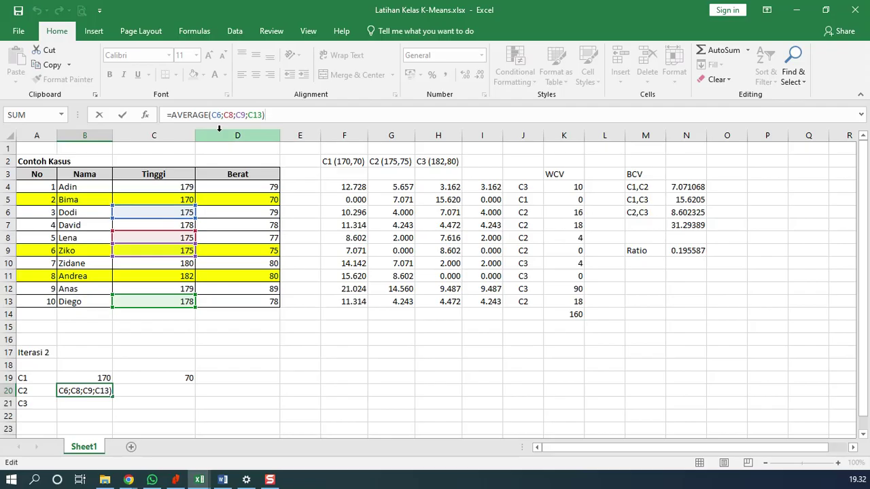
{"action": "left_click", "coordinate": [264, 115]}
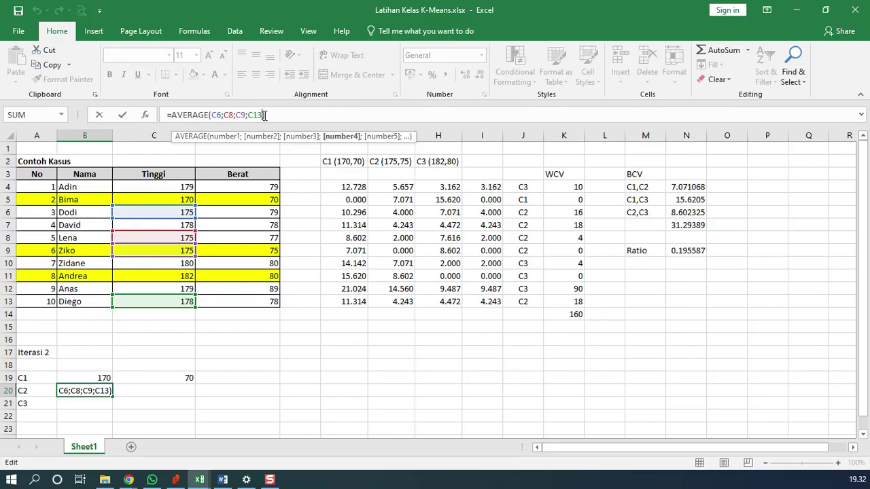
{"action": "type", "text": ";"}
{"action": "left_click", "coordinate": [159, 224]}
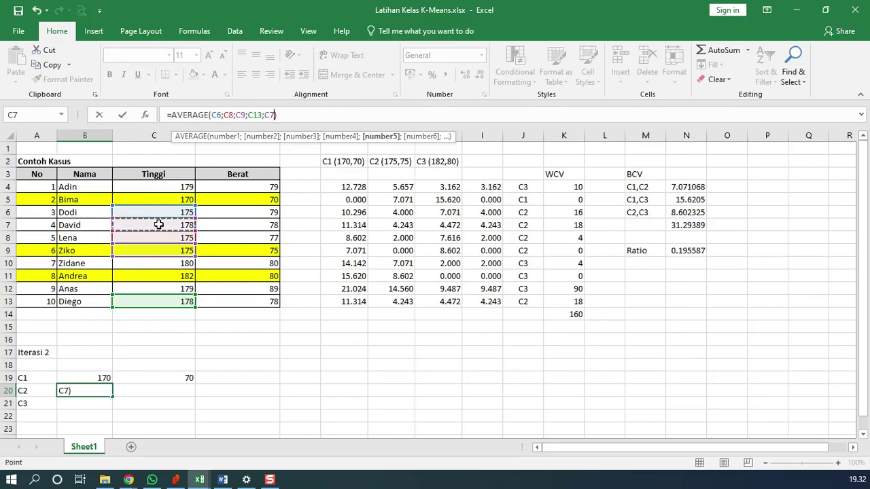
{"action": "key", "text": "Return"}
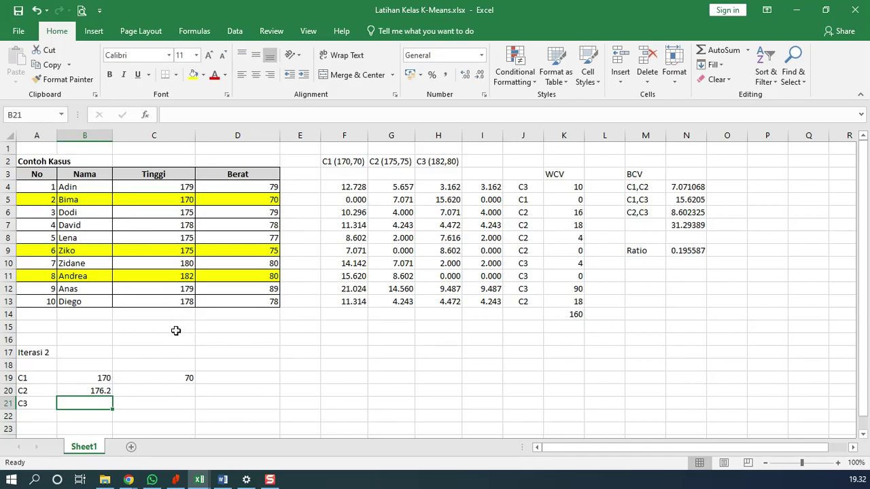
- Calculate the new C2 centroid's weight in C20 as the average of D6, D7, D8, D9 and D13
{"action": "left_click", "coordinate": [156, 390]}
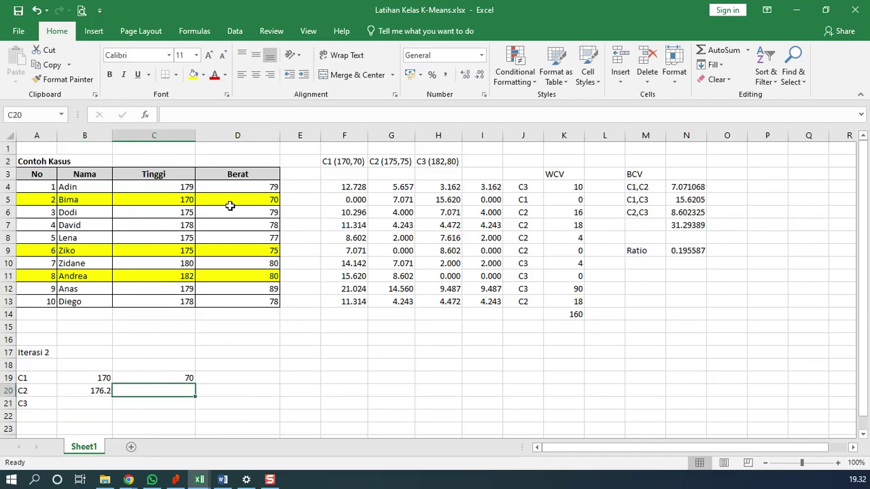
{"action": "type", "text": "=ave"}
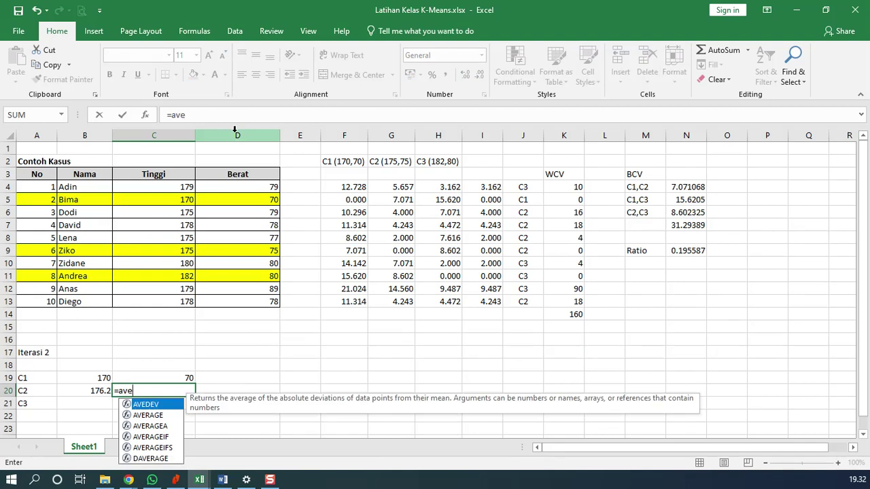
{"action": "key", "text": "Down"}
{"action": "key", "text": "Tab"}
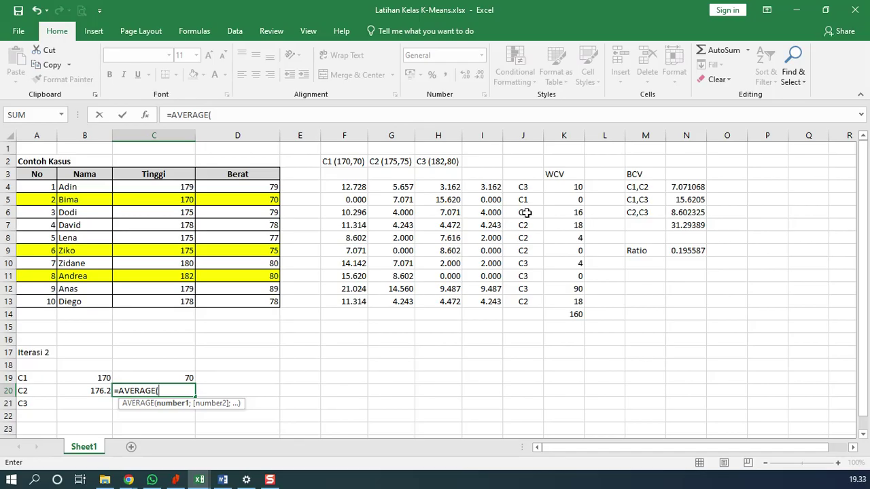
{"action": "left_click", "coordinate": [229, 215]}
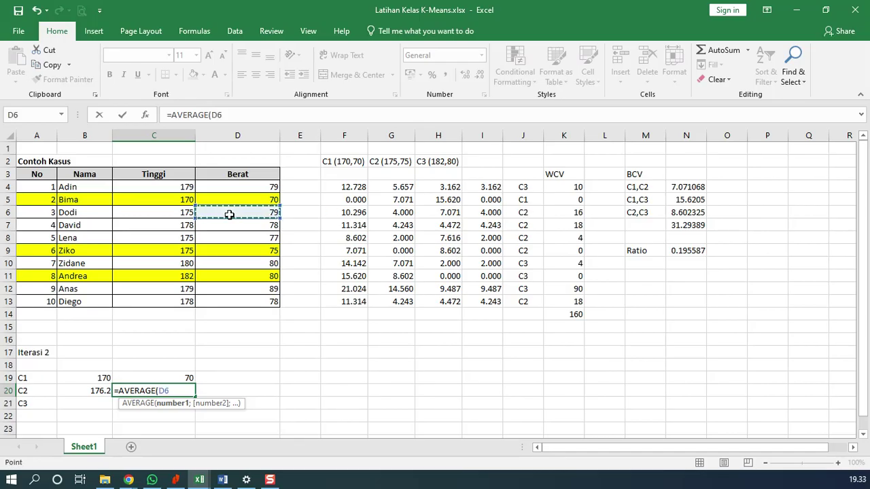
{"action": "type", "text": ";"}
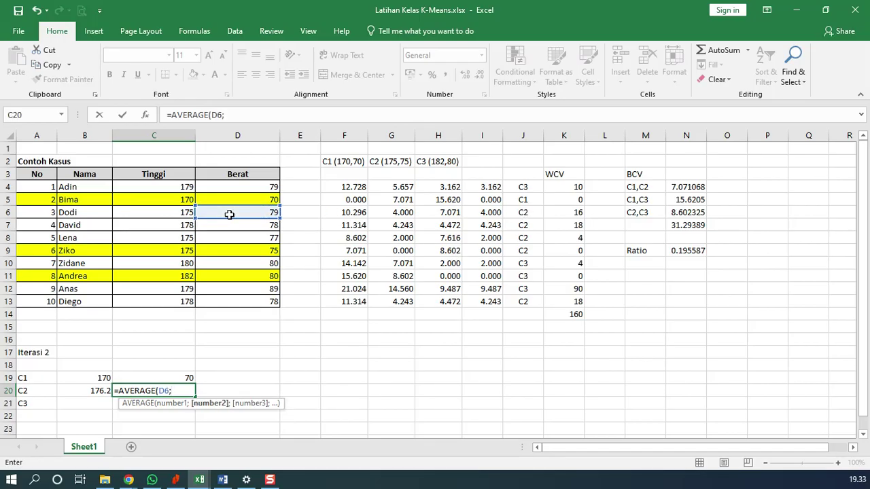
{"action": "left_click", "coordinate": [229, 226]}
{"action": "type", "text": ";"}
{"action": "left_click", "coordinate": [230, 238]}
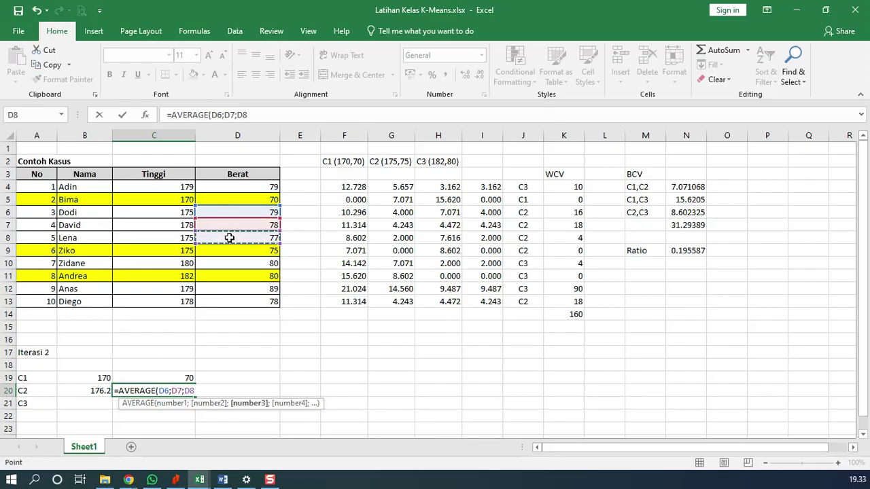
{"action": "type", "text": ";"}
{"action": "left_click", "coordinate": [232, 251]}
{"action": "type", "text": ";"}
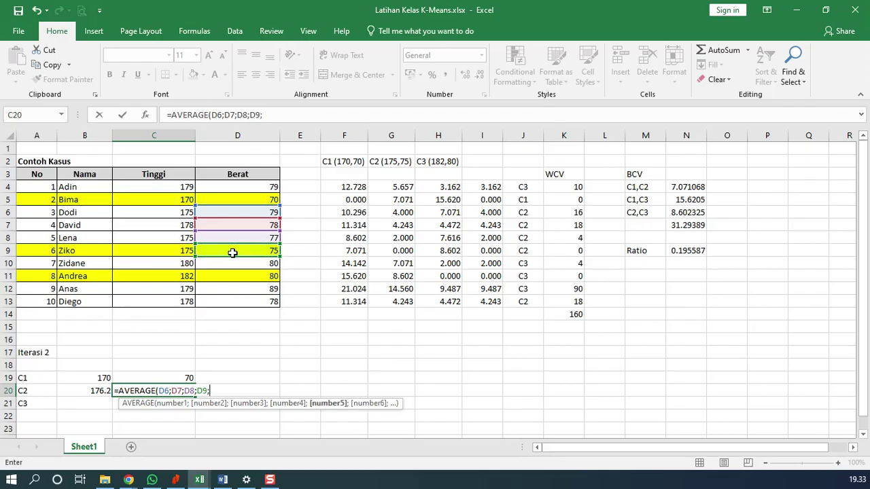
{"action": "left_click", "coordinate": [233, 302]}
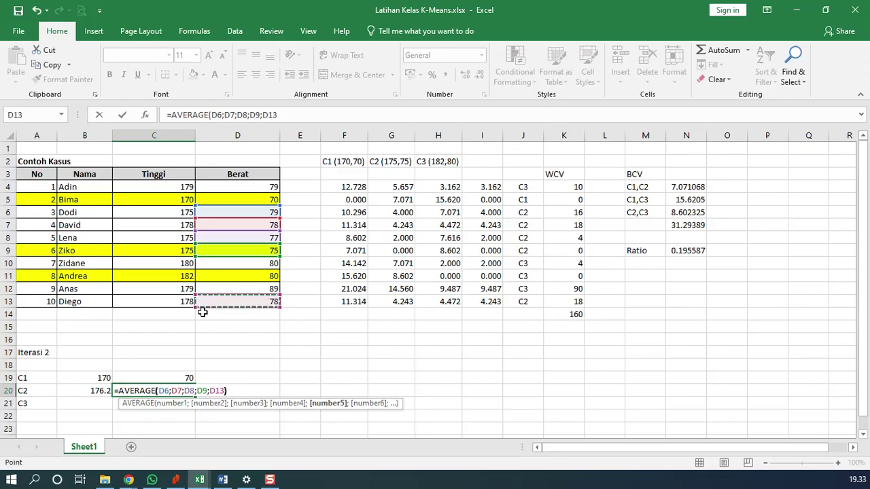
{"action": "type", "text": ")"}
{"action": "key", "text": "Return"}
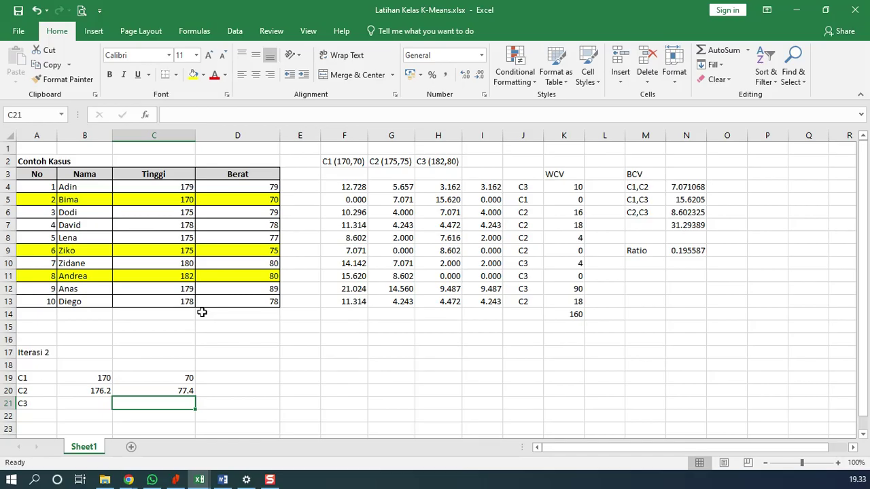
- Calculate the new C3 centroid's height in B21 as the average of C4, C10, C11 and C12
{"action": "left_click", "coordinate": [72, 402]}
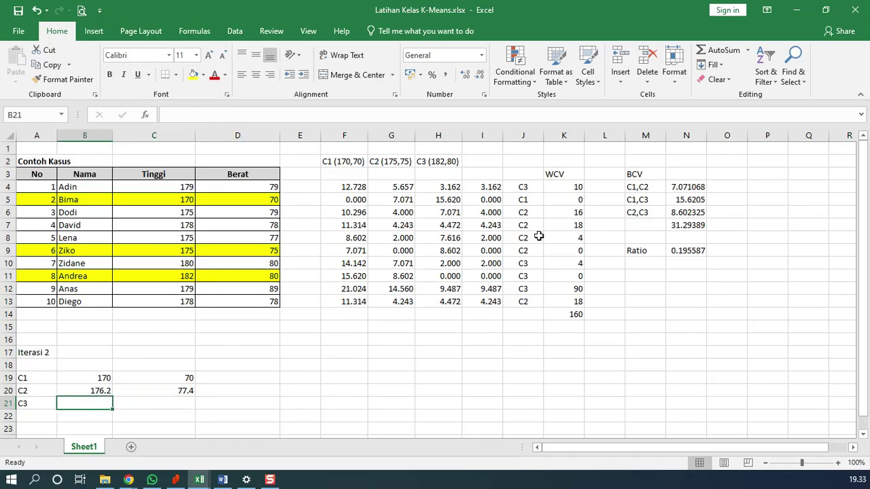
{"action": "type", "text": "="}
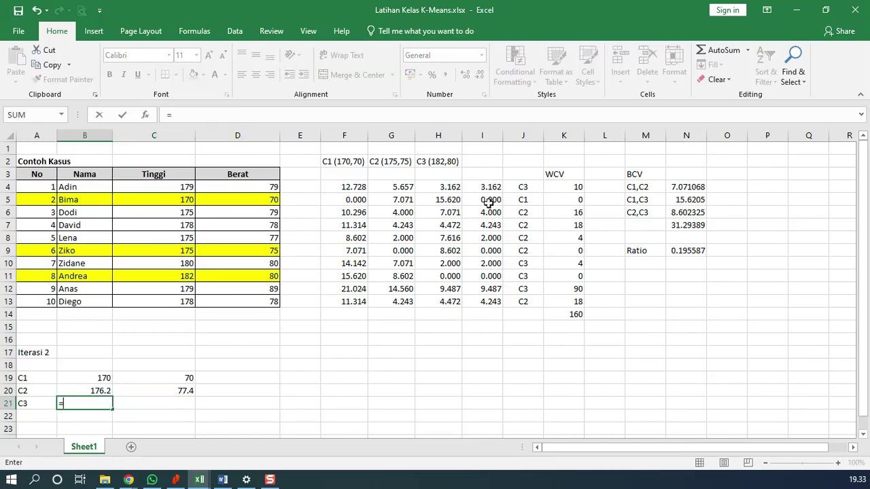
{"action": "type", "text": "ave"}
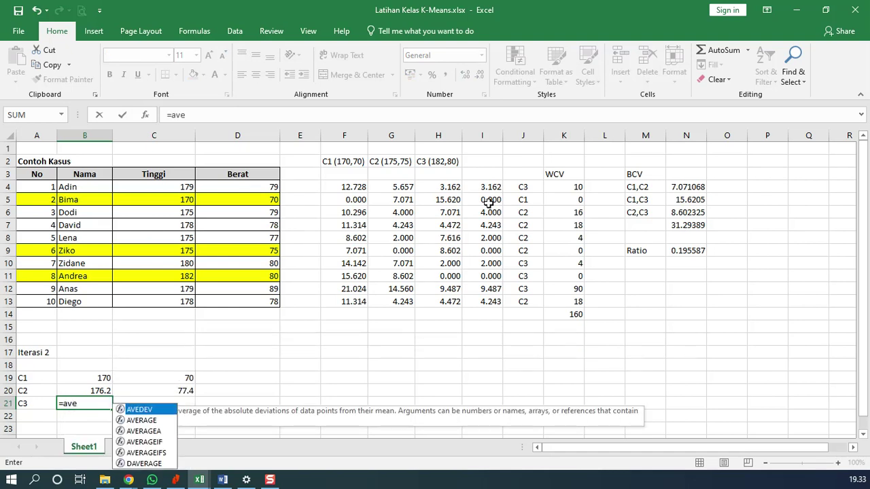
{"action": "key", "text": "Down"}
{"action": "key", "text": "Tab"}
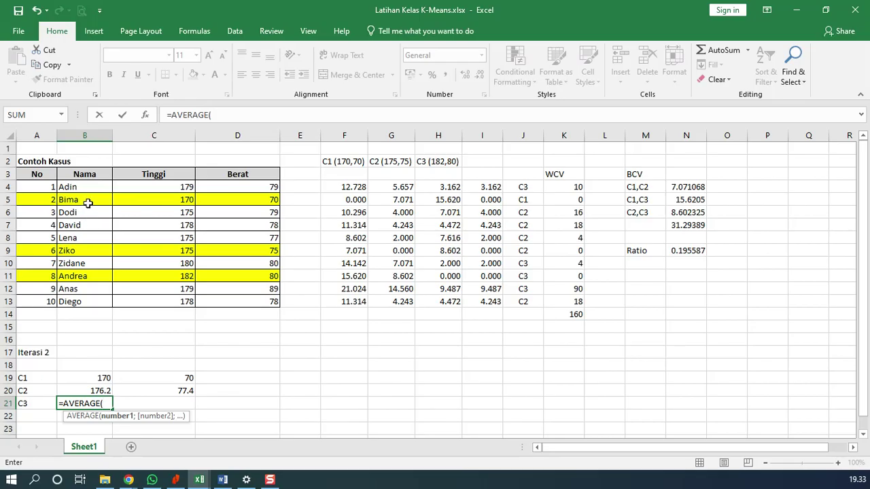
{"action": "left_click", "coordinate": [173, 185]}
{"action": "type", "text": ";"}
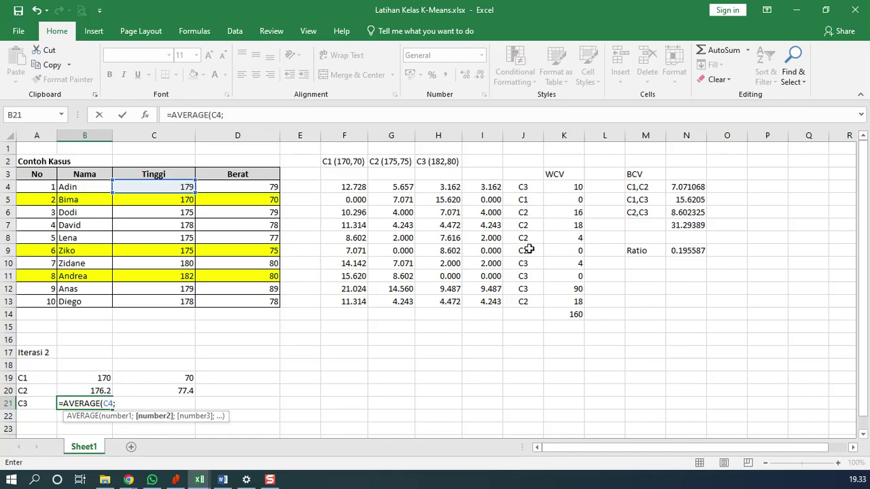
{"action": "left_click", "coordinate": [160, 263]}
{"action": "type", "text": ";"}
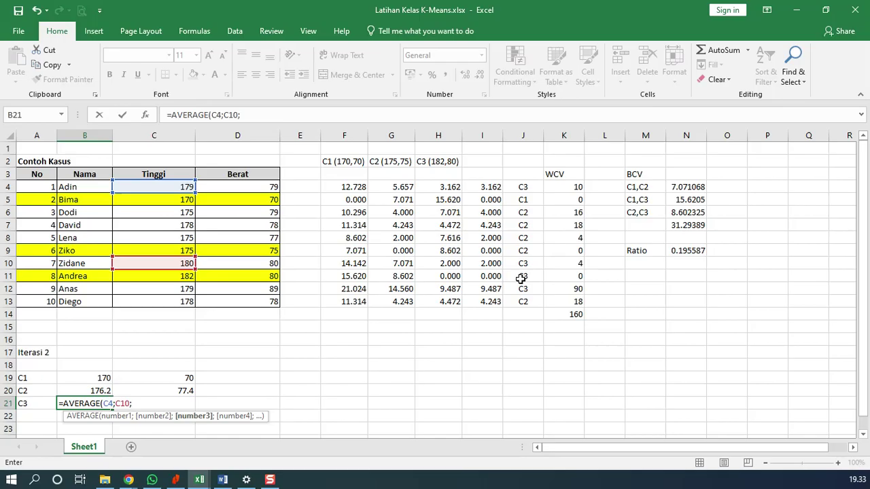
{"action": "left_click", "coordinate": [157, 277]}
{"action": "type", "text": ";"}
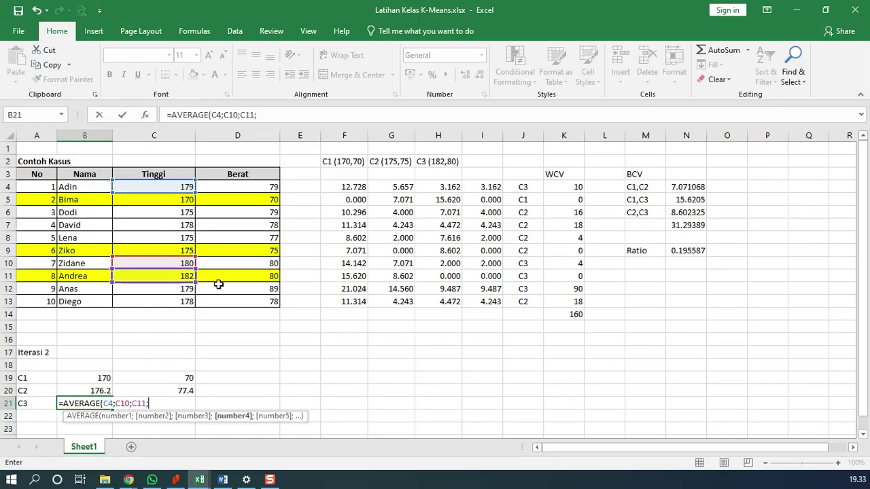
{"action": "left_click", "coordinate": [162, 293]}
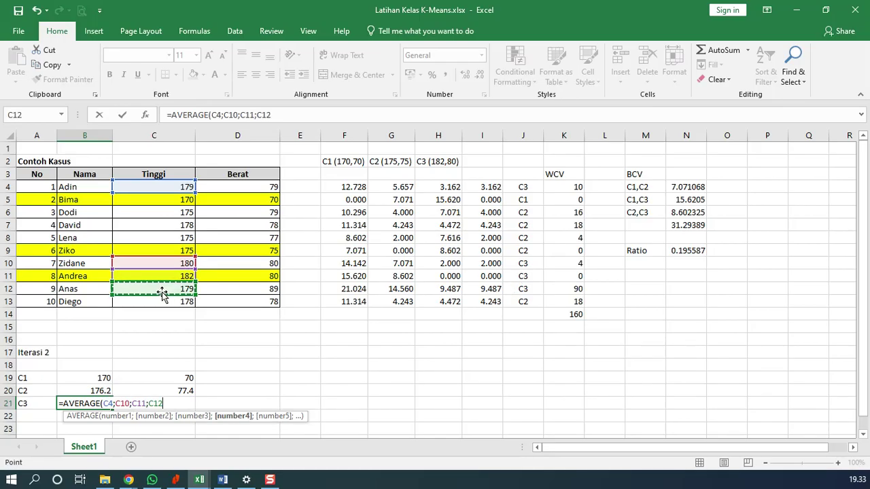
{"action": "type", "text": ")"}
{"action": "key", "text": "Return"}
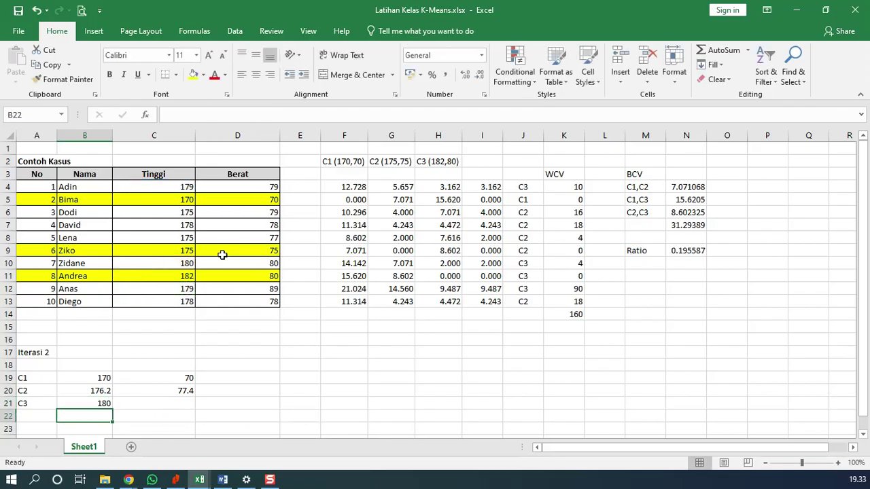
- Calculate the new C3 centroid's weight in C21 as the average of D4, D10, D11 and D12
{"action": "key", "text": "Up"}
{"action": "key", "text": "Right"}
{"action": "type", "text": "="}
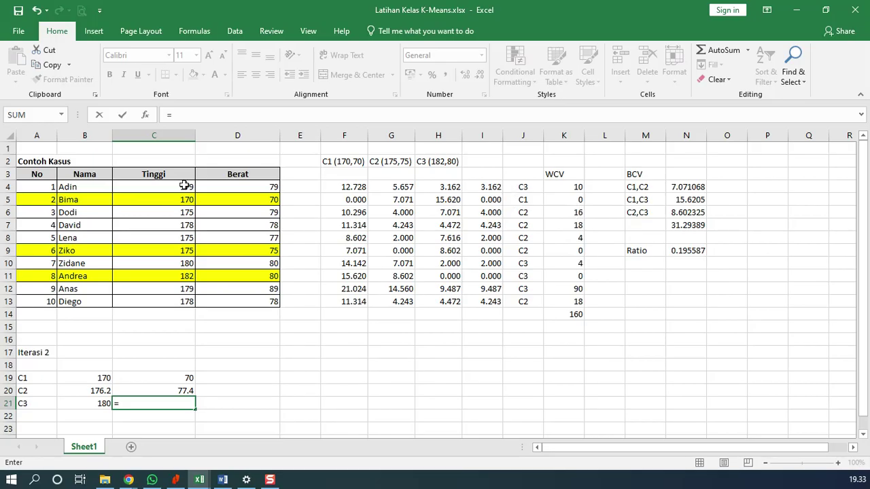
{"action": "left_click", "coordinate": [217, 187]}
{"action": "key", "text": "BackSpace"}
{"action": "key", "text": "BackSpace"}
{"action": "type", "text": "avera"}
{"action": "key", "text": "Tab"}
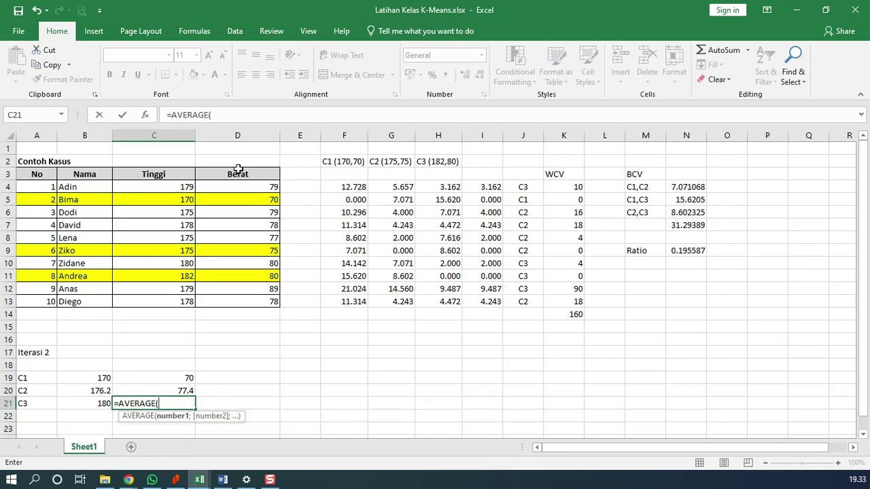
{"action": "left_click", "coordinate": [248, 188]}
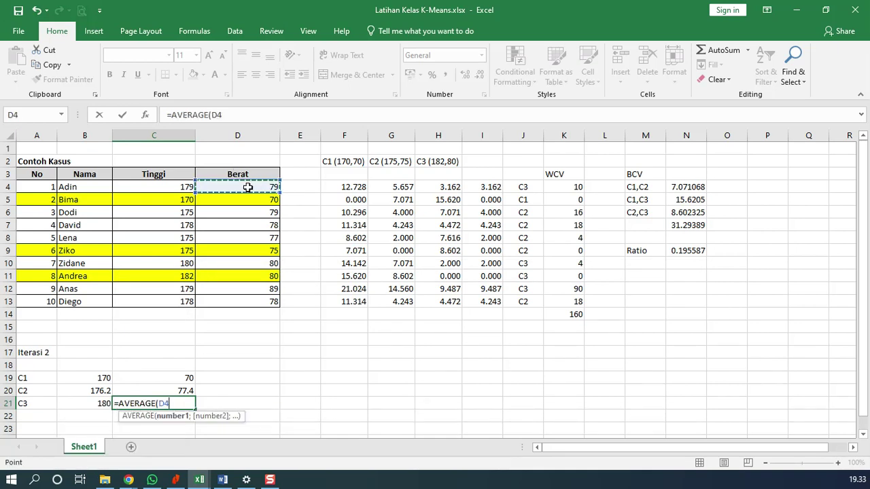
{"action": "type", "text": ";"}
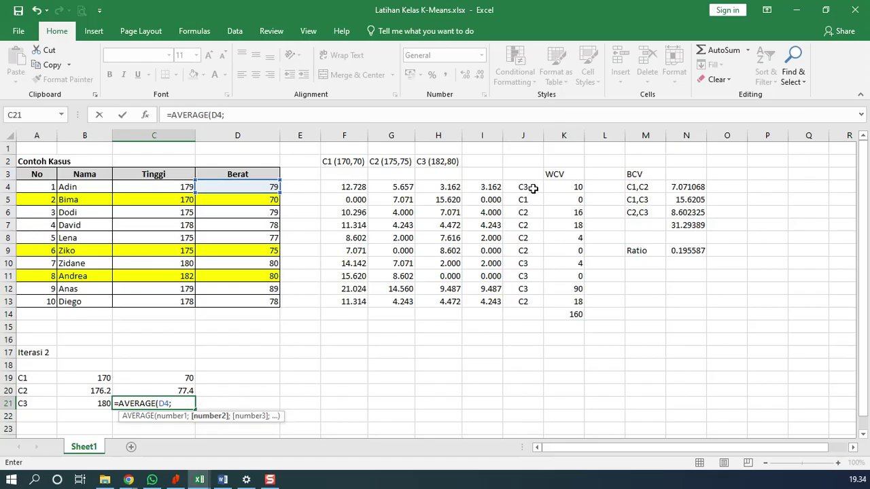
{"action": "left_click", "coordinate": [235, 263]}
{"action": "type", "text": ";"}
{"action": "left_click", "coordinate": [237, 276]}
{"action": "type", "text": ";"}
{"action": "left_click", "coordinate": [240, 289]}
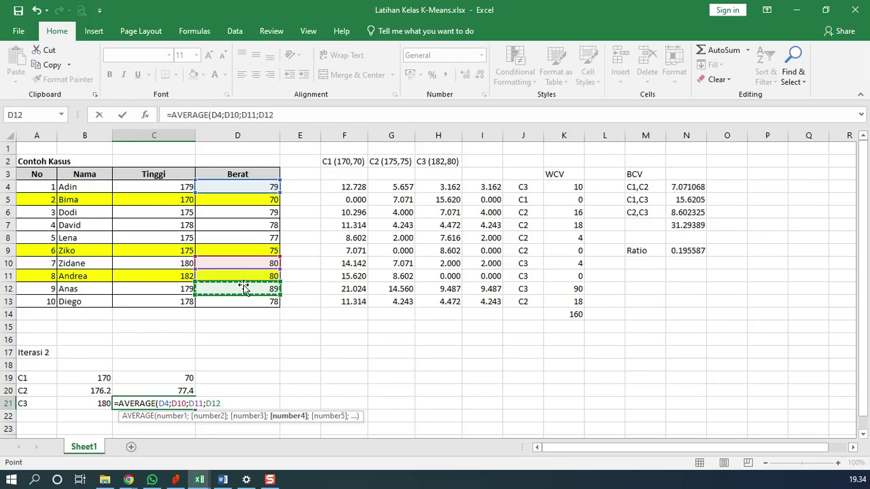
{"action": "key", "text": "Return"}
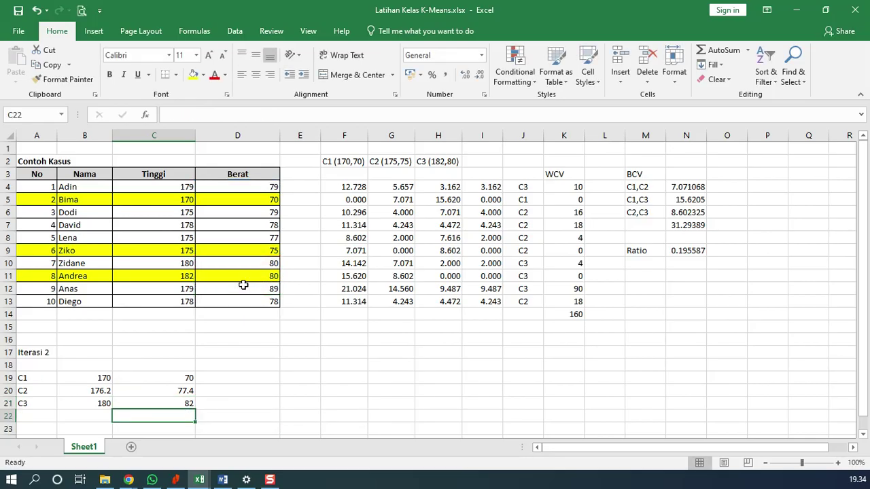
- Copy the first row of distance formulas, F4:H4, into F19:H19 for iteration 2
{"action": "key", "text": "Up"}
{"action": "key", "text": "Up"}
{"action": "key", "text": "Up"}
{"action": "key", "text": "Up"}
{"action": "key", "text": "Right"}
{"action": "key", "text": "Right"}
{"action": "key", "text": "Right"}
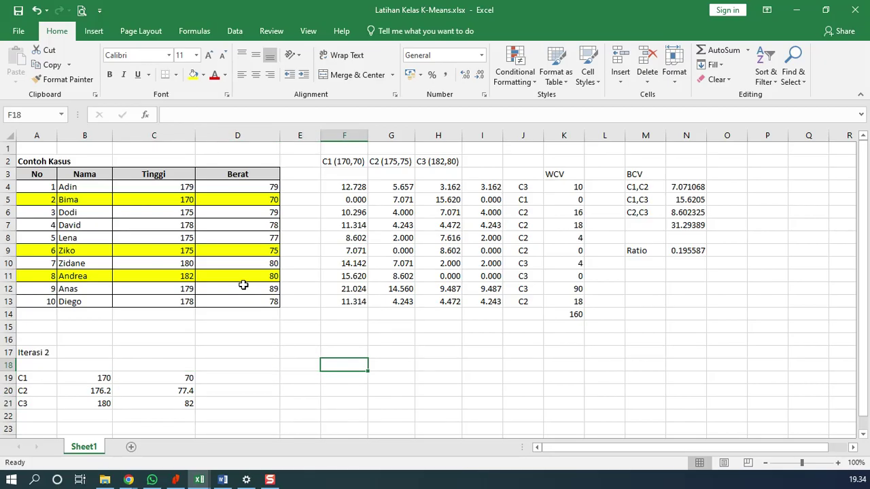
{"action": "left_click_drag", "start_coordinate": [347, 187], "coordinate": [449, 185]}
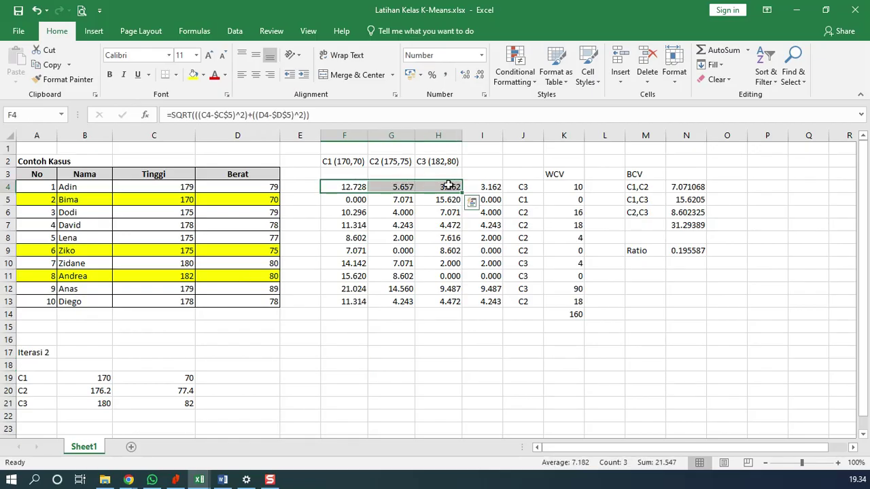
{"action": "key", "text": "ctrl+c"}
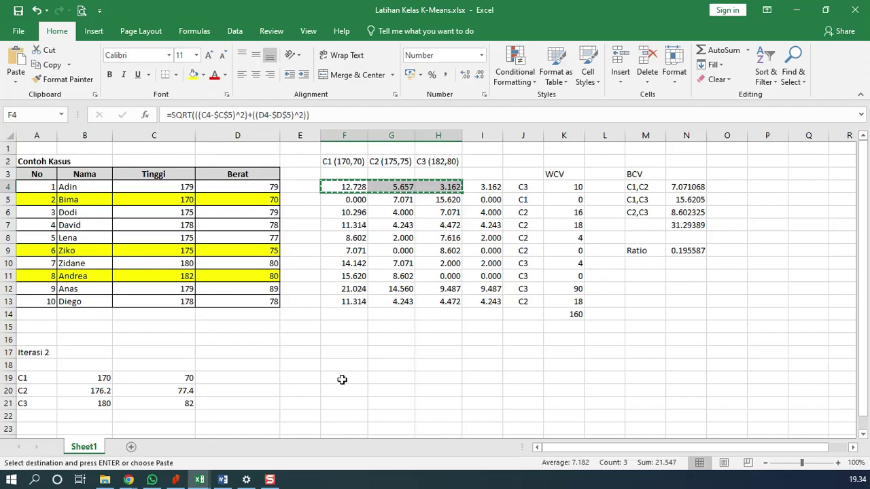
{"action": "left_click", "coordinate": [342, 379]}
{"action": "key", "text": "ctrl+v"}
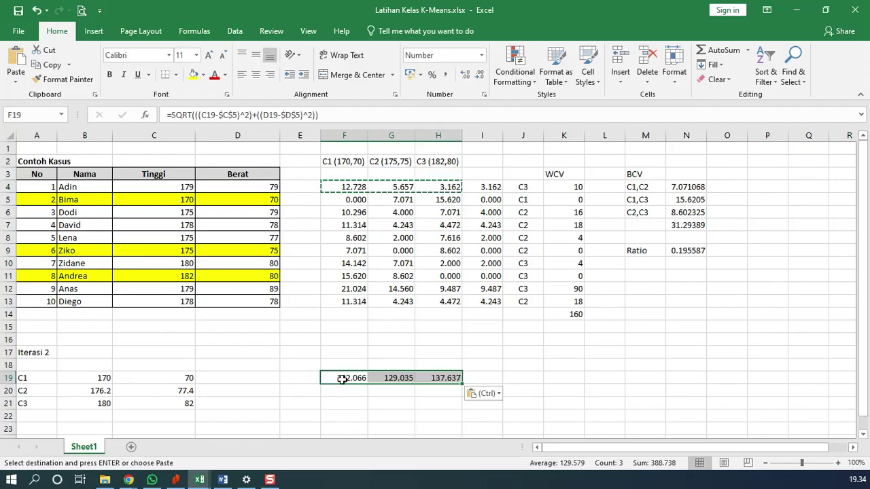
- Repoint F19's distance formula to the data in C4 and D4 and the new C1 centroid in $B$19 and $C$19
{"action": "left_click", "coordinate": [333, 117]}
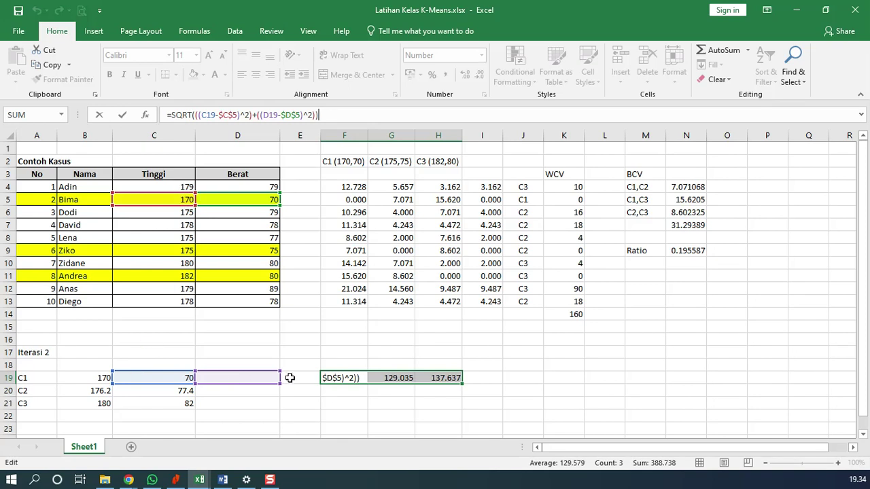
{"action": "left_click_drag", "start_coordinate": [141, 369], "coordinate": [172, 193]}
{"action": "left_click_drag", "start_coordinate": [251, 376], "coordinate": [265, 193]}
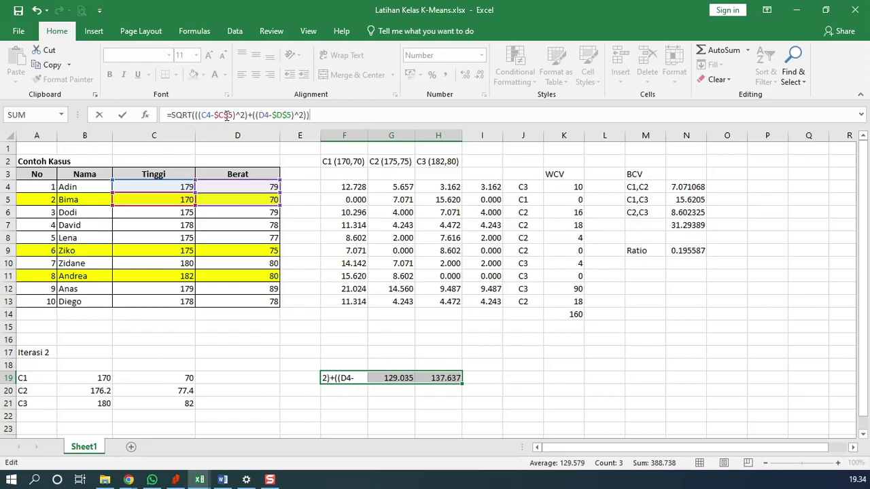
{"action": "left_click_drag", "start_coordinate": [163, 187], "coordinate": [78, 387]}
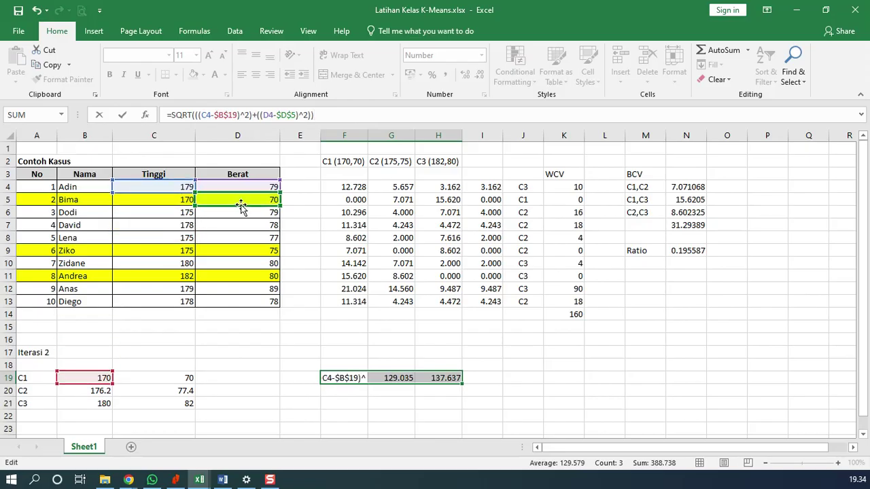
{"action": "left_click_drag", "start_coordinate": [233, 225], "coordinate": [169, 379]}
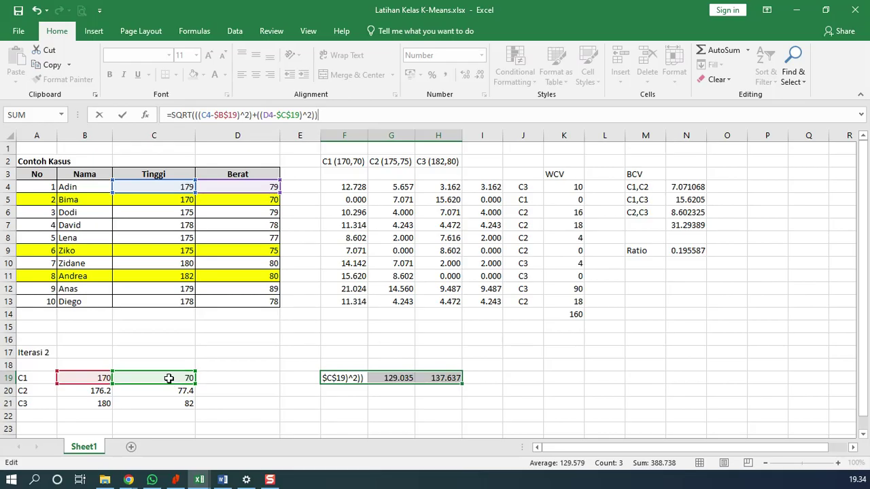
{"action": "key", "text": "Return"}
- Repoint G19's distance formula to C4 and D4 and the new C2 centroid in $B$20 and $C$20
{"action": "left_click", "coordinate": [388, 377]}
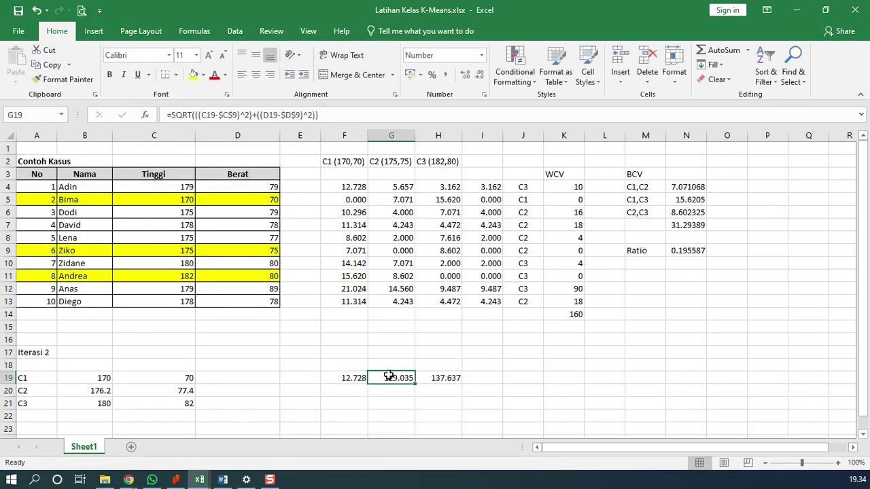
{"action": "left_click", "coordinate": [389, 115]}
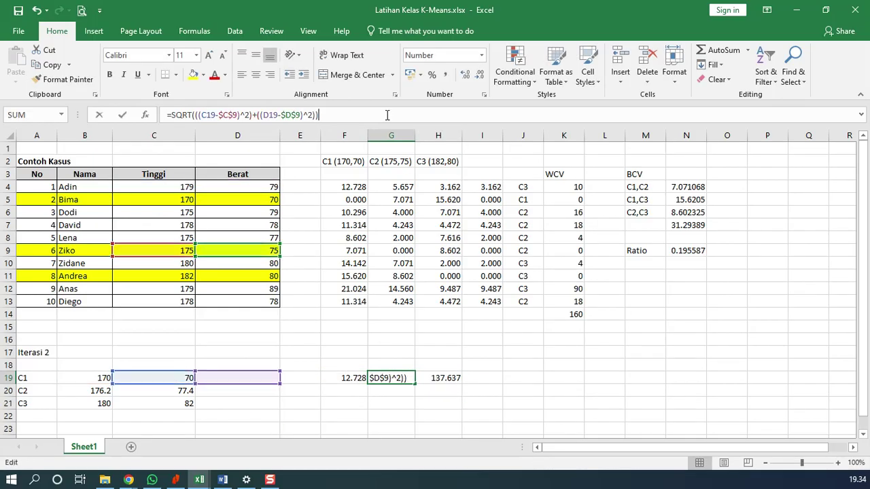
{"action": "left_click_drag", "start_coordinate": [179, 256], "coordinate": [103, 396]}
{"action": "left_click_drag", "start_coordinate": [233, 257], "coordinate": [186, 185]}
{"action": "left_click_drag", "start_coordinate": [232, 377], "coordinate": [256, 187]}
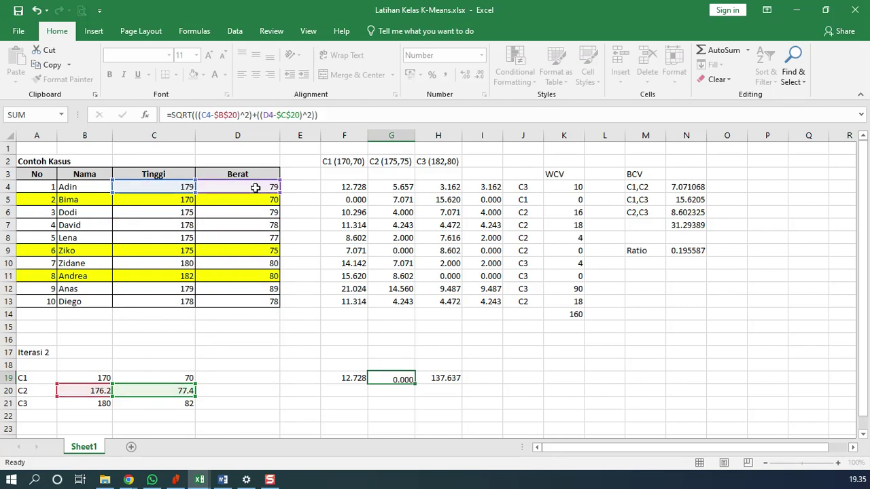
{"action": "key", "text": "Return"}
- Repoint H19's distance formula to C4 and D4 and the new C3 centroid in B21 and C21, keeping the centroid references absolute
{"action": "left_click", "coordinate": [442, 378]}
{"action": "key", "text": "F2"}
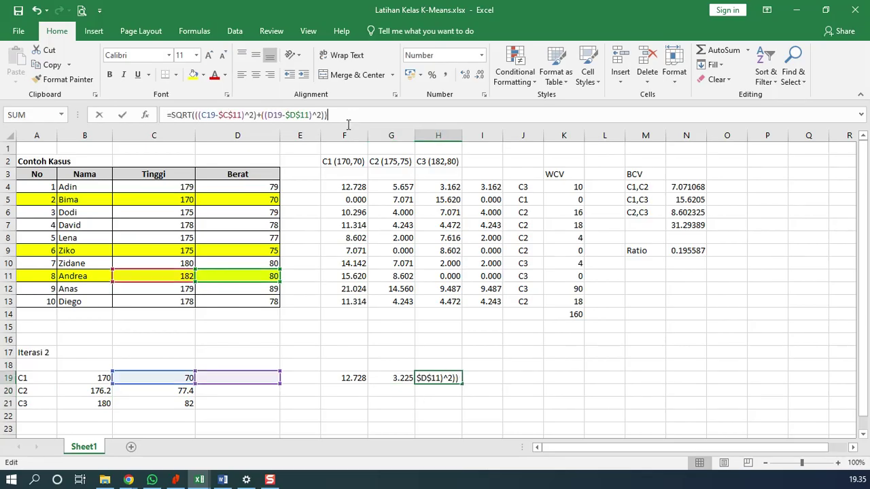
{"action": "left_click_drag", "start_coordinate": [167, 276], "coordinate": [93, 403]}
{"action": "left_click_drag", "start_coordinate": [233, 283], "coordinate": [169, 411]}
{"action": "left_click_drag", "start_coordinate": [168, 378], "coordinate": [169, 186]}
{"action": "left_click_drag", "start_coordinate": [243, 373], "coordinate": [257, 191]}
{"action": "key", "text": "Return"}
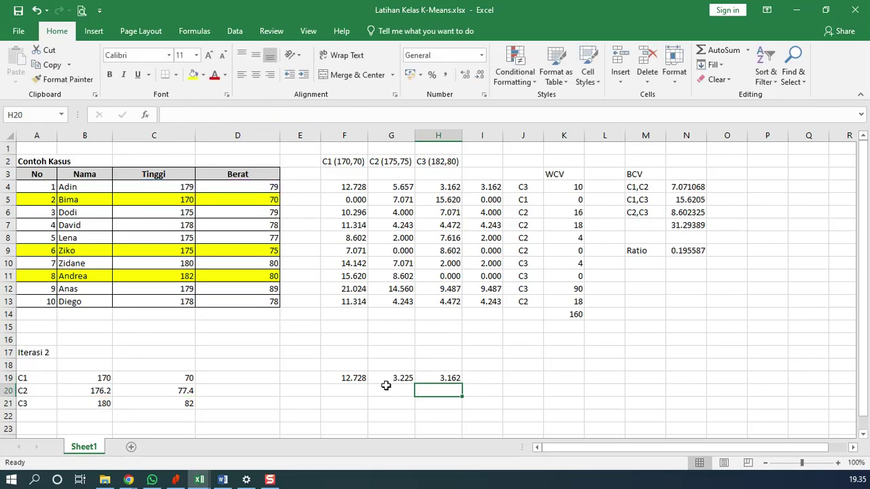
- Check the centroid reference in F19's formula and fill the distance formulas in F19:H19 down to row 28
{"action": "left_click", "coordinate": [360, 378]}
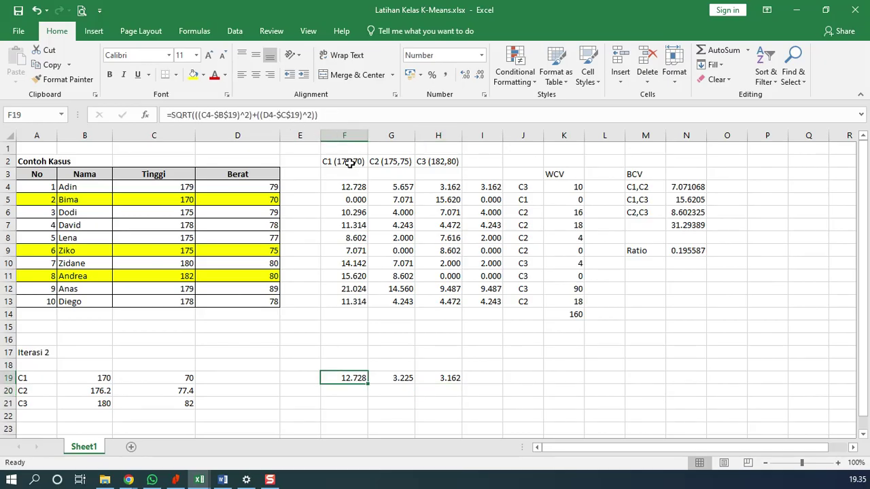
{"action": "left_click_drag", "start_coordinate": [214, 116], "coordinate": [233, 117]}
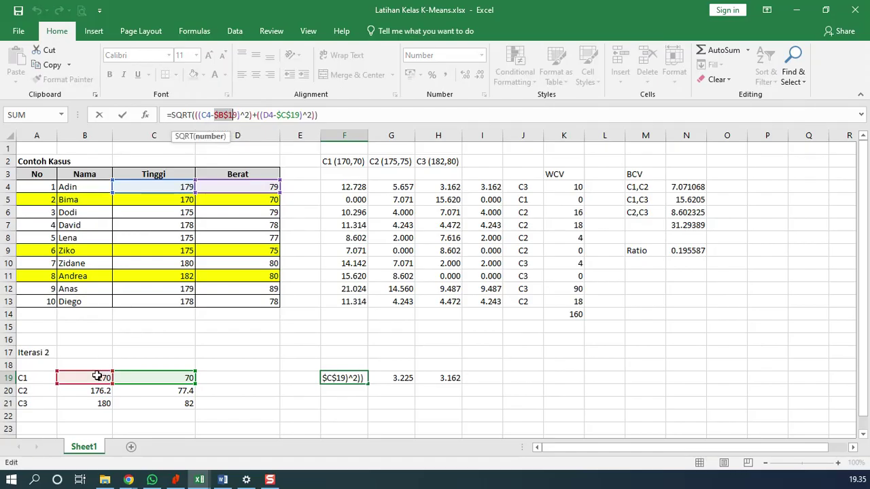
{"action": "key", "text": "Return"}
{"action": "left_click_drag", "start_coordinate": [351, 381], "coordinate": [442, 378]}
{"action": "scroll", "coordinate": [428, 339], "scroll_direction": "down", "scroll_amount": 2}
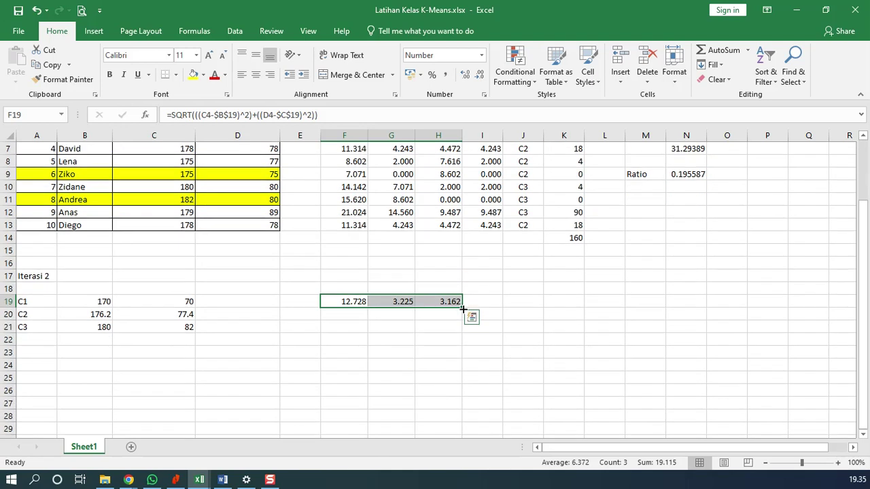
{"action": "left_click_drag", "start_coordinate": [462, 307], "coordinate": [463, 417]}
{"action": "scroll", "coordinate": [430, 388], "scroll_direction": "down", "scroll_amount": 1}
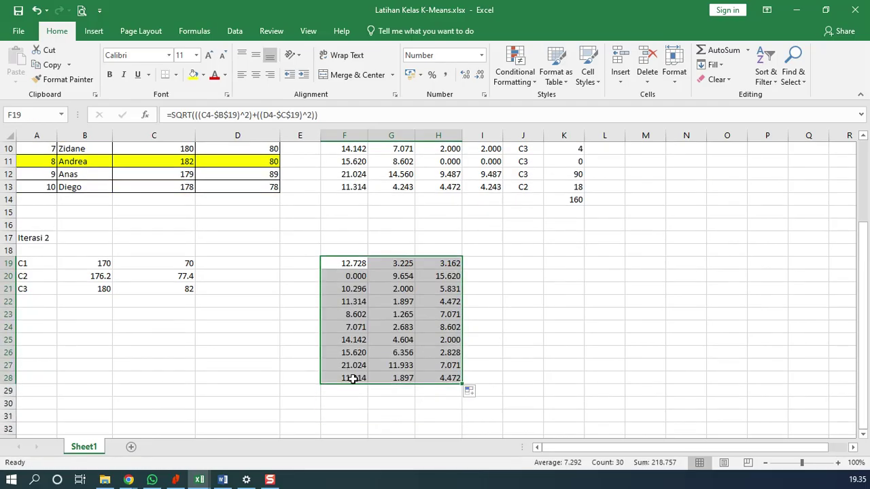
{"action": "left_click", "coordinate": [352, 379]}
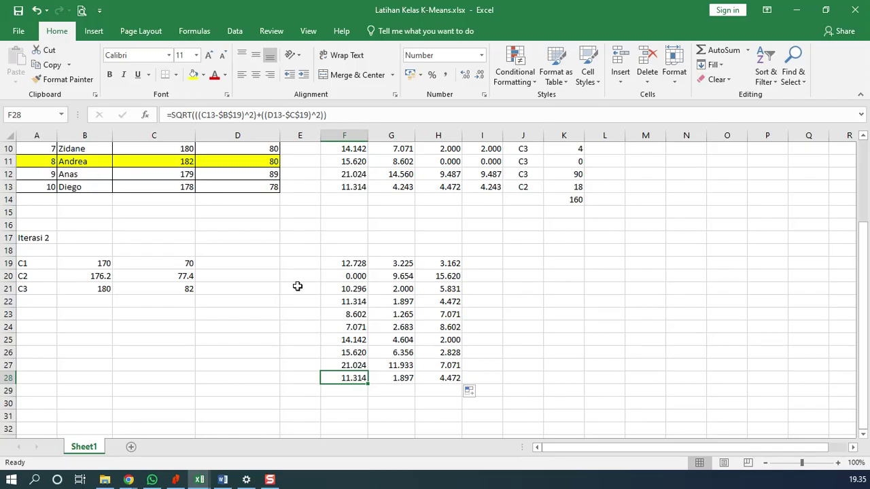
- Copy the member names from B4:B13 and paste them as values only into E19:E28 beside the iteration 2 distances
{"action": "scroll", "coordinate": [247, 260], "scroll_direction": "up", "scroll_amount": 3}
{"action": "left_click_drag", "start_coordinate": [81, 188], "coordinate": [82, 301]}
{"action": "key", "text": "ctrl+c"}
{"action": "scroll", "coordinate": [277, 342], "scroll_direction": "down", "scroll_amount": 1}
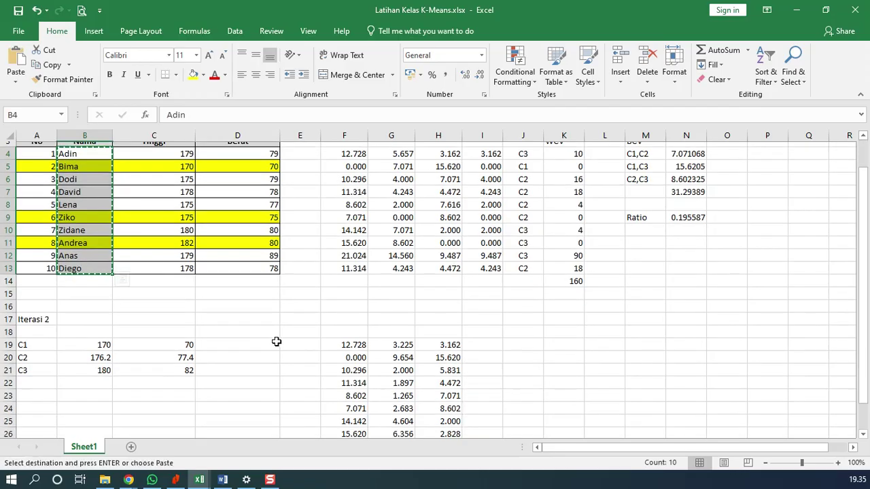
{"action": "scroll", "coordinate": [277, 341], "scroll_direction": "down", "scroll_amount": 1}
{"action": "left_click", "coordinate": [306, 303]}
{"action": "right_click", "coordinate": [307, 313]}
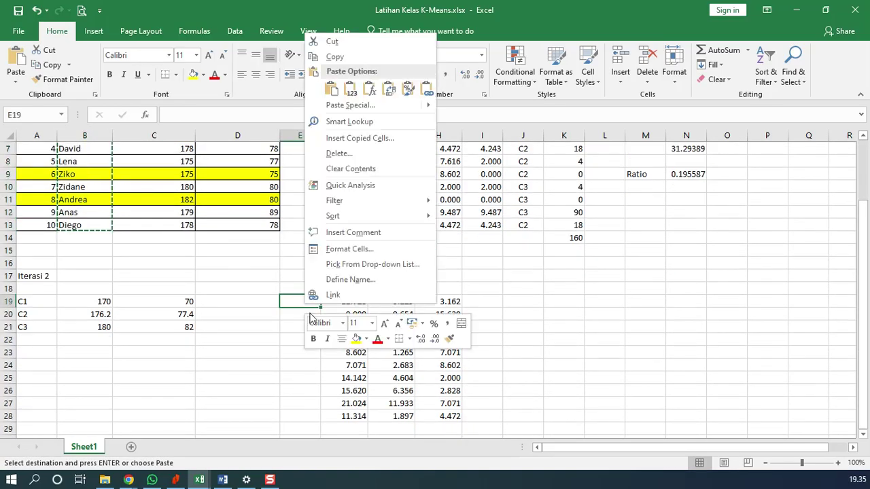
{"action": "left_click", "coordinate": [350, 89]}
- Copy the minimum-distance formula from I4 to I19 and fill it down to I28
{"action": "left_click", "coordinate": [518, 337]}
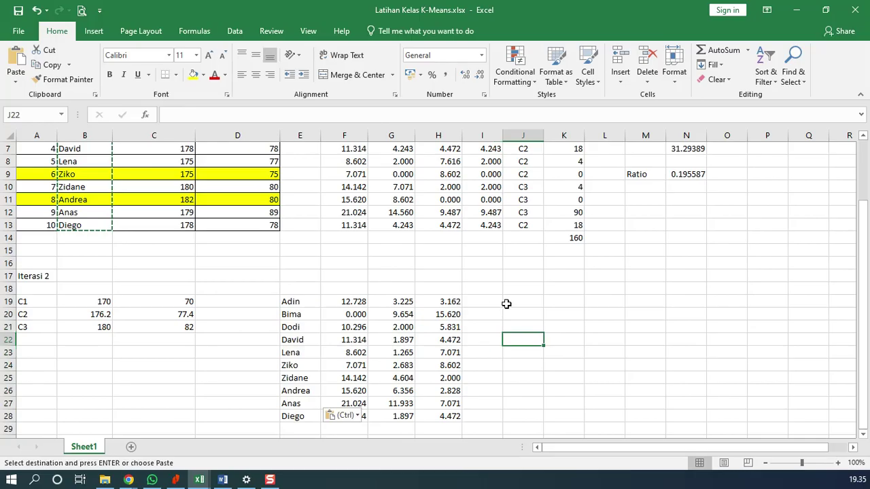
{"action": "left_click", "coordinate": [500, 301]}
{"action": "scroll", "coordinate": [482, 197], "scroll_direction": "up", "scroll_amount": 1}
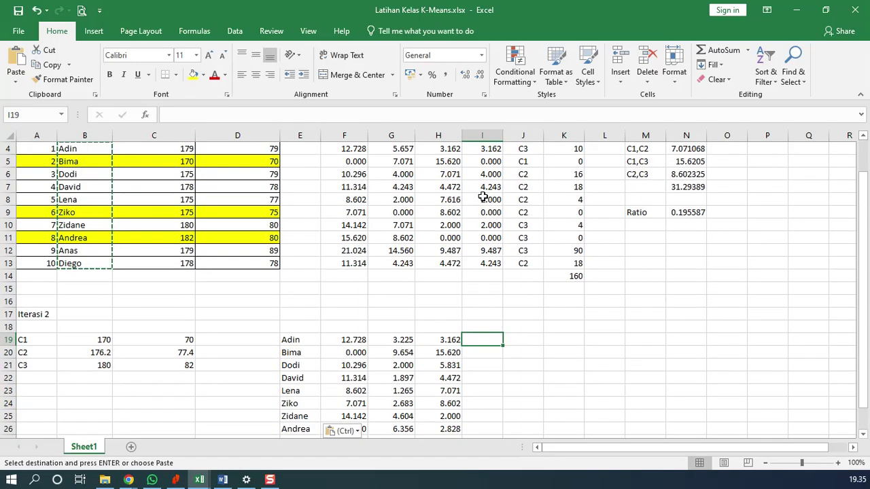
{"action": "scroll", "coordinate": [483, 198], "scroll_direction": "up", "scroll_amount": 1}
{"action": "left_click", "coordinate": [484, 187]}
{"action": "key", "text": "ctrl+c"}
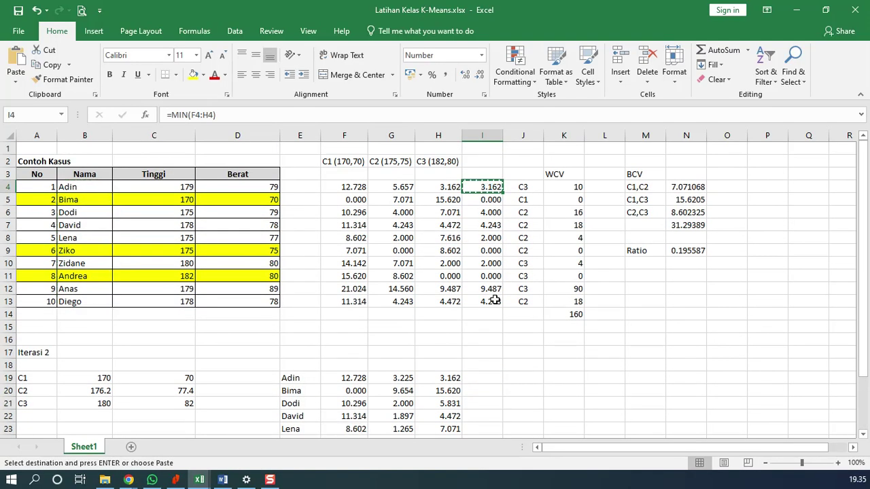
{"action": "scroll", "coordinate": [494, 301], "scroll_direction": "down", "scroll_amount": 1}
{"action": "left_click", "coordinate": [481, 338]}
{"action": "key", "text": "ctrl+v"}
{"action": "scroll", "coordinate": [493, 337], "scroll_direction": "down", "scroll_amount": 2}
{"action": "left_click_drag", "start_coordinate": [501, 268], "coordinate": [497, 382]}
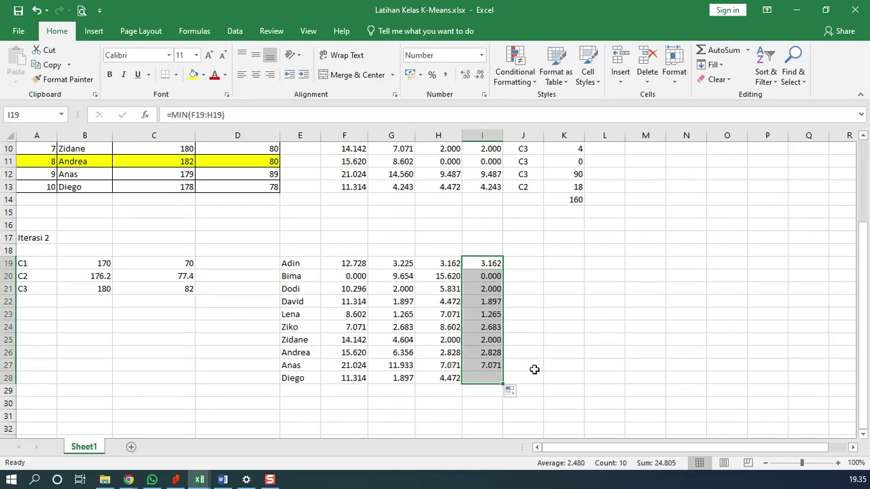
- Enter C3 in J19 as the nearest cluster for the first iteration 2 row
{"action": "left_click", "coordinate": [529, 268]}
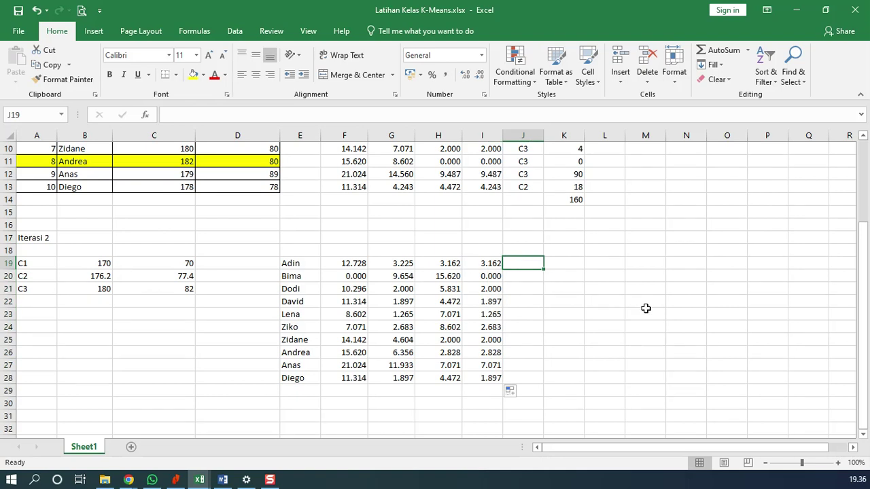
{"action": "type", "text": "C"}
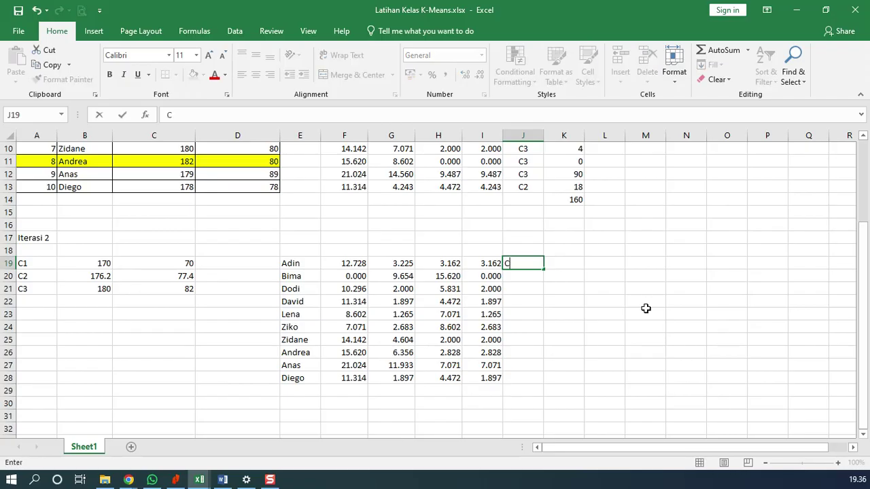
{"action": "type", "text": "3"}
- Label the iteration 2 distance columns C1, C2 and C3 in F18:H18
{"action": "key", "text": "Up"}
{"action": "key", "text": "Left"}
{"action": "key", "text": "Left"}
{"action": "key", "text": "Left"}
{"action": "key", "text": "Left"}
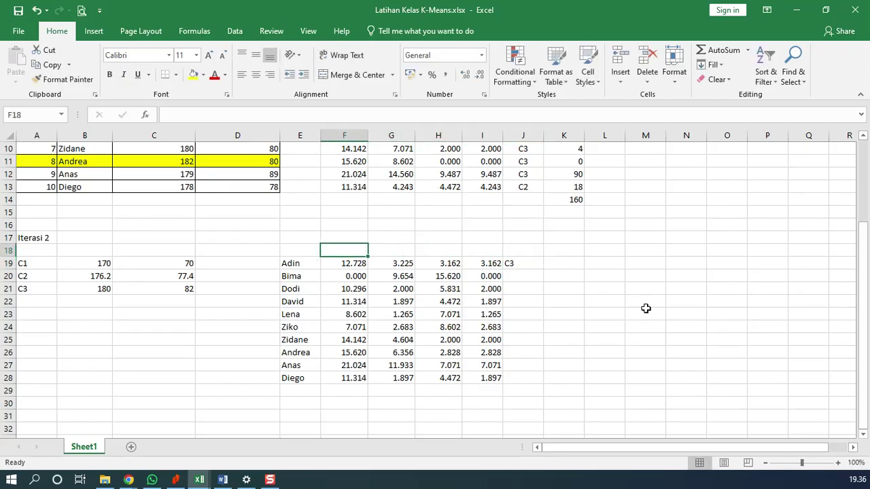
{"action": "type", "text": "C1"}
{"action": "key", "text": "Right"}
{"action": "type", "text": "C2"}
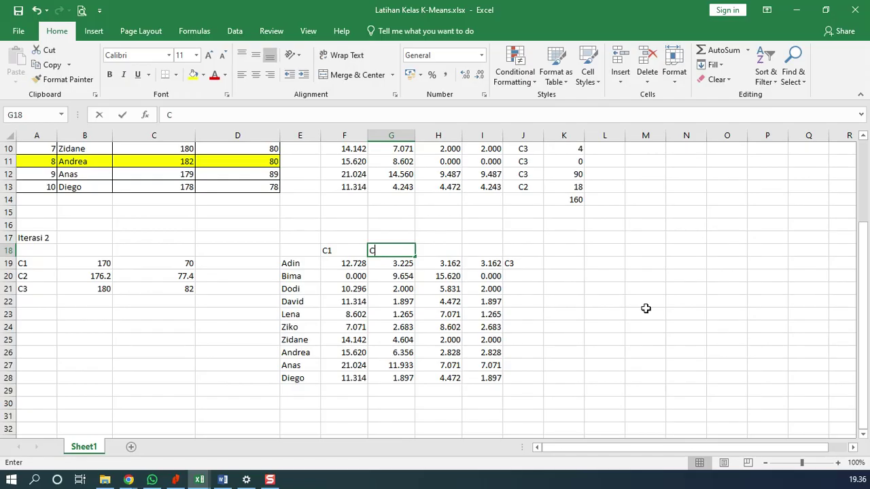
{"action": "key", "text": "Right"}
{"action": "type", "text": "C3"}
{"action": "key", "text": "Right"}
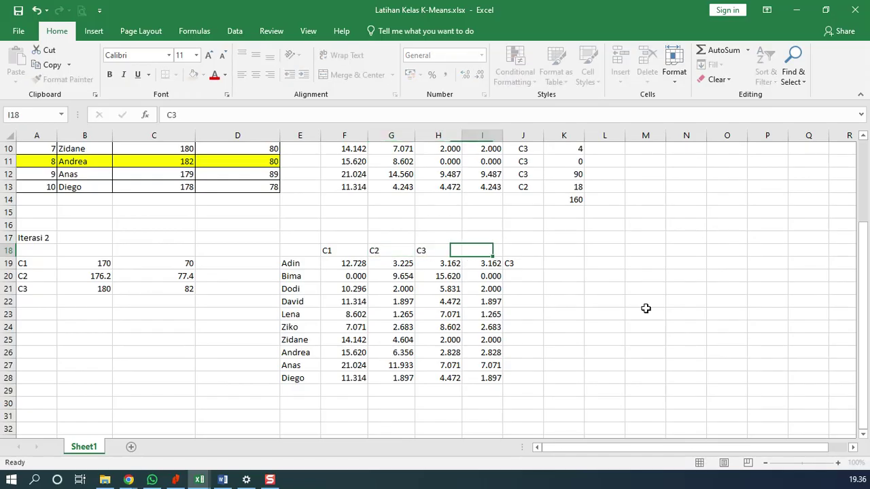
- Compare the first row's distances with its minimum, and enter C1 in J20 as the second row's cluster
{"action": "key", "text": "Right"}
{"action": "key", "text": "Down"}
{"action": "key", "text": "Left"}
{"action": "key", "text": "Left"}
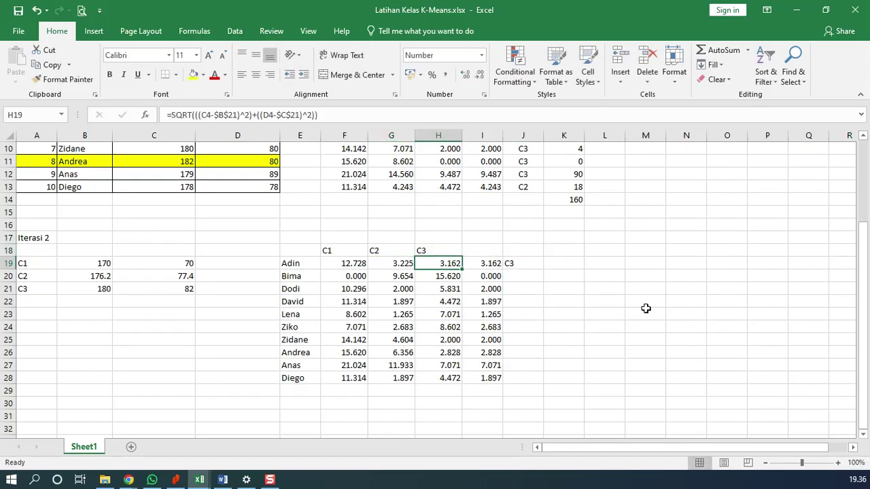
{"action": "key", "text": "Right"}
{"action": "key", "text": "Right"}
{"action": "key", "text": "Down"}
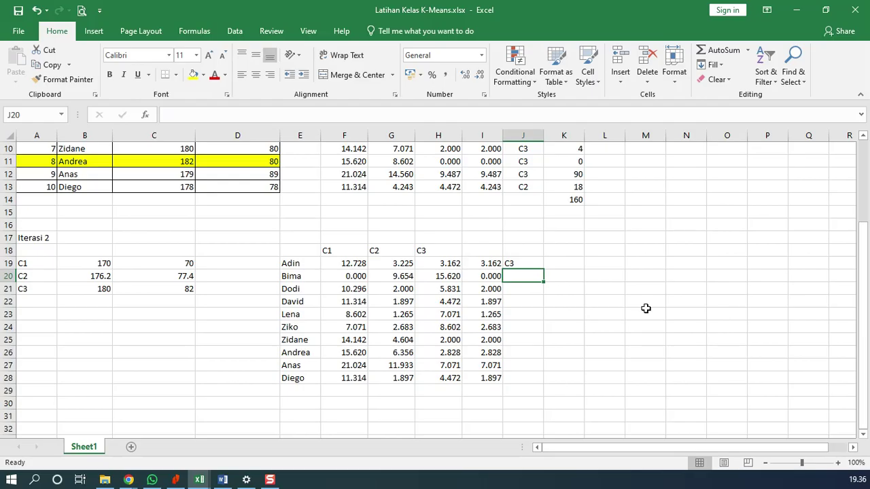
{"action": "type", "text": "C3"}
{"action": "key", "text": "Return"}
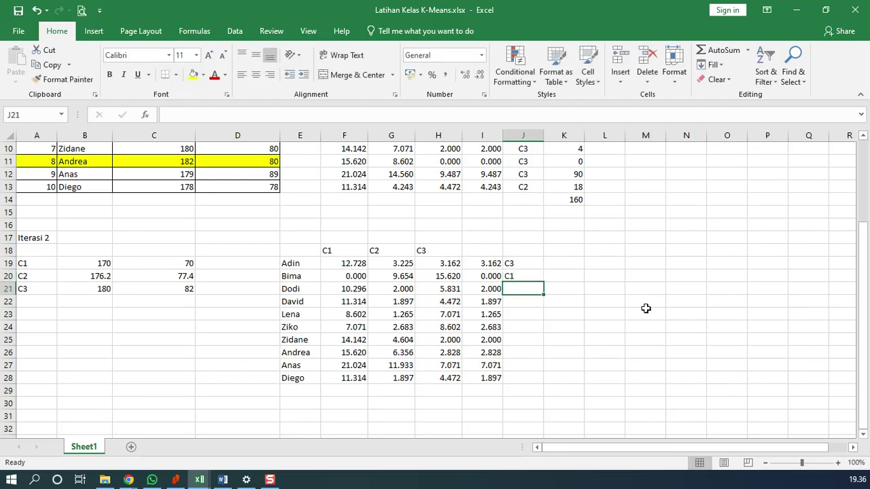
- Compare row 21's distances with its minimum and enter C2 as its cluster in J21
{"action": "key", "text": "Left"}
{"action": "key", "text": "Left"}
{"action": "key", "text": "Left"}
{"action": "key", "text": "Left"}
{"action": "key", "text": "Right"}
{"action": "key", "text": "Right"}
{"action": "key", "text": "Right"}
{"action": "key", "text": "Right"}
{"action": "key", "text": "Left"}
{"action": "key", "text": "Left"}
{"action": "key", "text": "Left"}
{"action": "key", "text": "Left"}
{"action": "key", "text": "Right"}
{"action": "key", "text": "Right"}
{"action": "key", "text": "Right"}
{"action": "key", "text": "Right"}
{"action": "type", "text": "C"}
- Assign cluster C2 to rows 22 to 24 by entering it in J22, J23 and J24
{"action": "key", "text": "Left"}
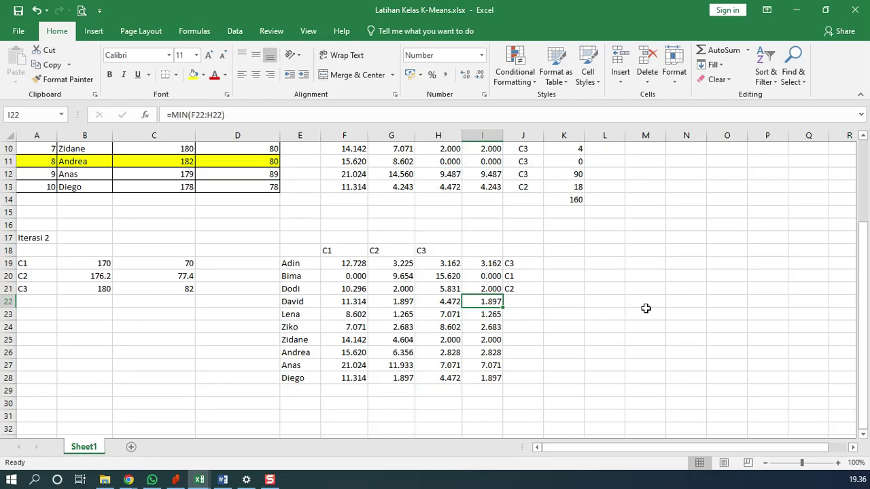
{"action": "key", "text": "Right"}
{"action": "type", "text": "C2"}
{"action": "key", "text": "Return"}
{"action": "key", "text": "Left"}
{"action": "key", "text": "Right"}
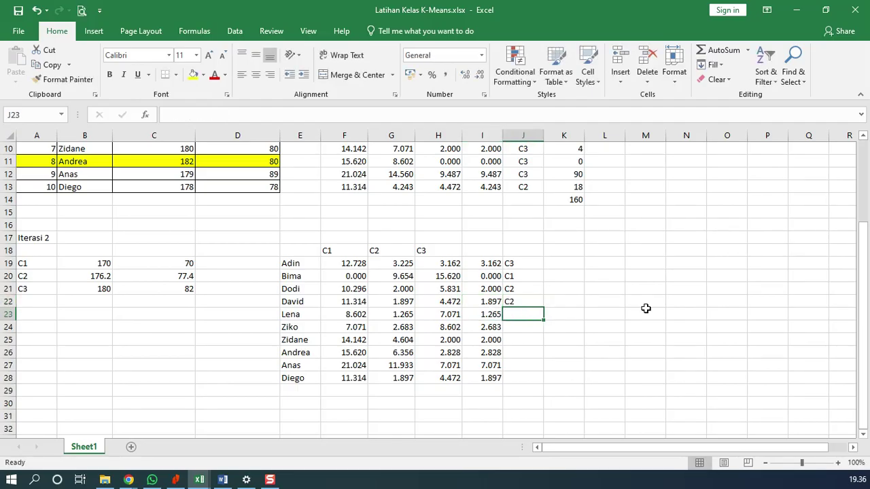
{"action": "type", "text": "C2"}
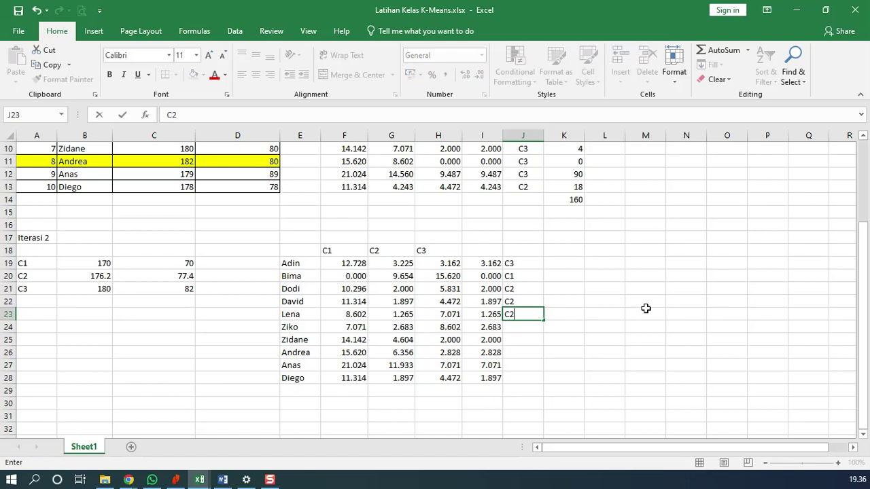
{"action": "key", "text": "Return"}
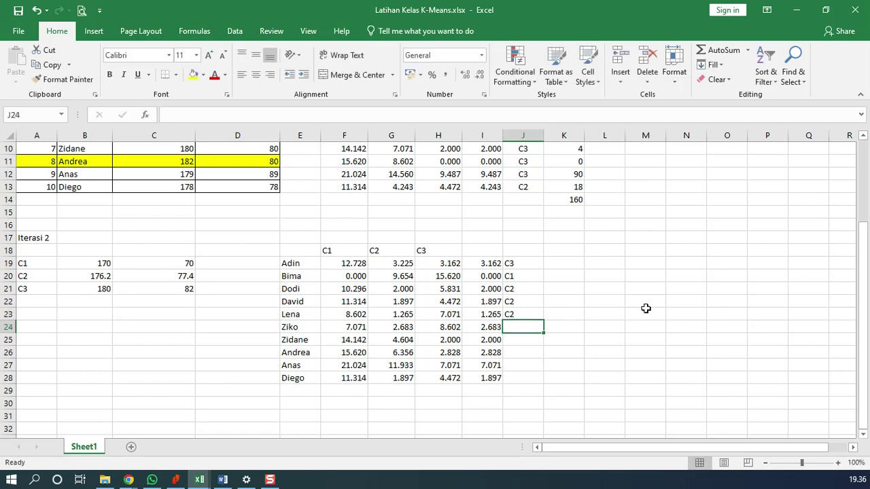
{"action": "type", "text": "C2"}
{"action": "key", "text": "Return"}
- Assign the remaining clusters by entering C3 in J25, J26 and J27 and C2 in J28
{"action": "key", "text": "Left"}
{"action": "key", "text": "Left"}
{"action": "key", "text": "Left"}
{"action": "key", "text": "Right"}
{"action": "key", "text": "Right"}
{"action": "key", "text": "Right"}
{"action": "type", "text": "C"}
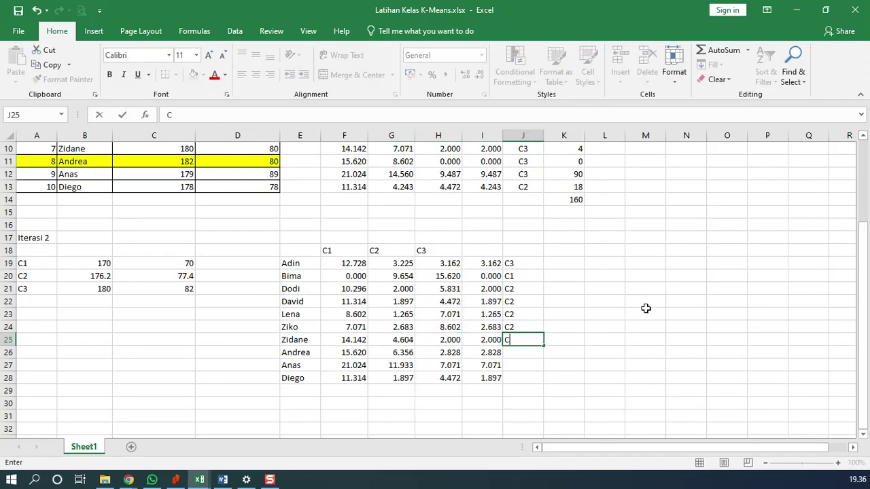
{"action": "type", "text": "3"}
{"action": "key", "text": "Return"}
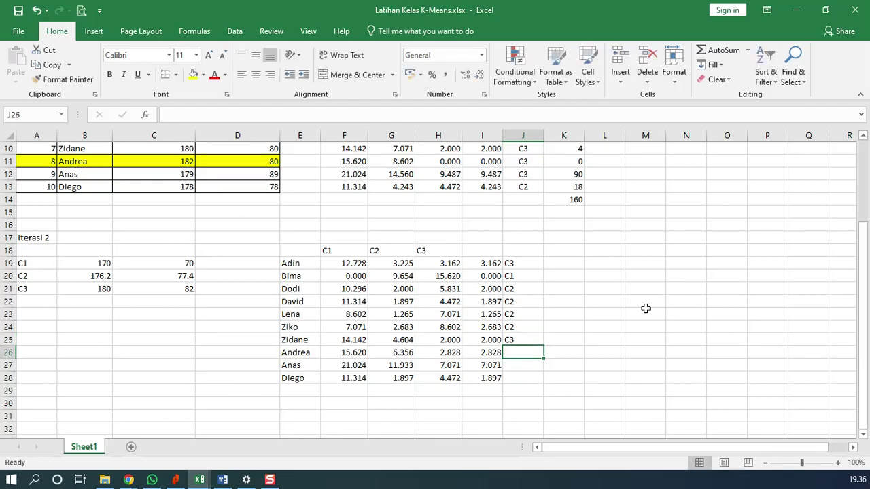
{"action": "type", "text": "C3"}
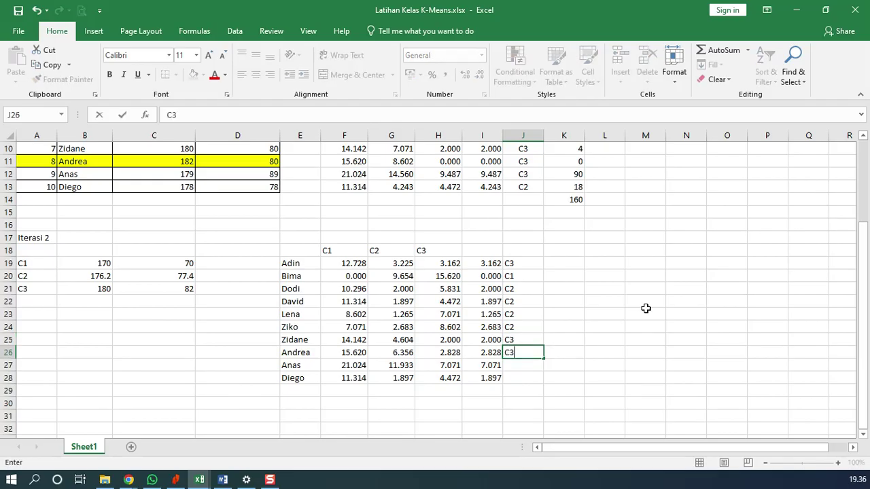
{"action": "key", "text": "Return"}
{"action": "type", "text": "C3"}
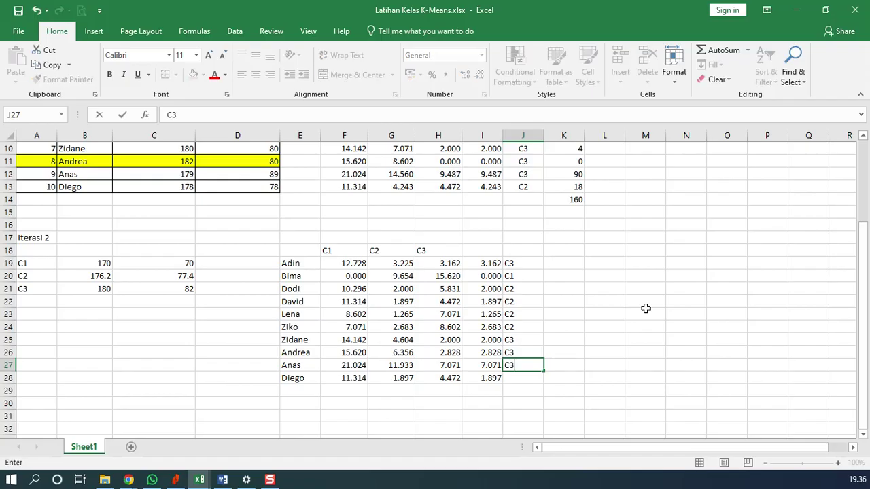
{"action": "key", "text": "Return"}
{"action": "type", "text": "C2"}
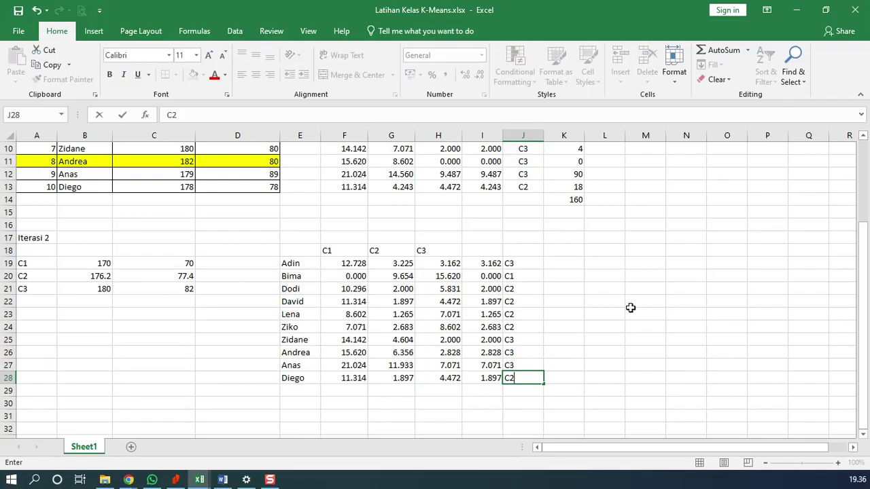
- Center the iteration 2 cluster labels in J19:J28
{"action": "left_click_drag", "start_coordinate": [528, 262], "coordinate": [511, 378]}
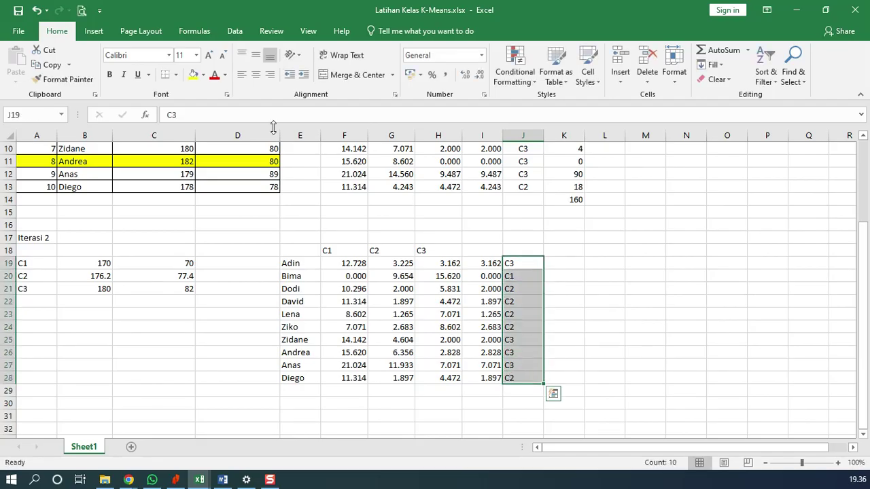
{"action": "left_click", "coordinate": [256, 75]}
{"action": "left_click", "coordinate": [592, 310]}
- Paste the iteration 1 cluster labels from J4:J13 into K19:K28 to compare them with iteration 2, and undo the paste
{"action": "scroll", "coordinate": [593, 310], "scroll_direction": "up", "scroll_amount": 2}
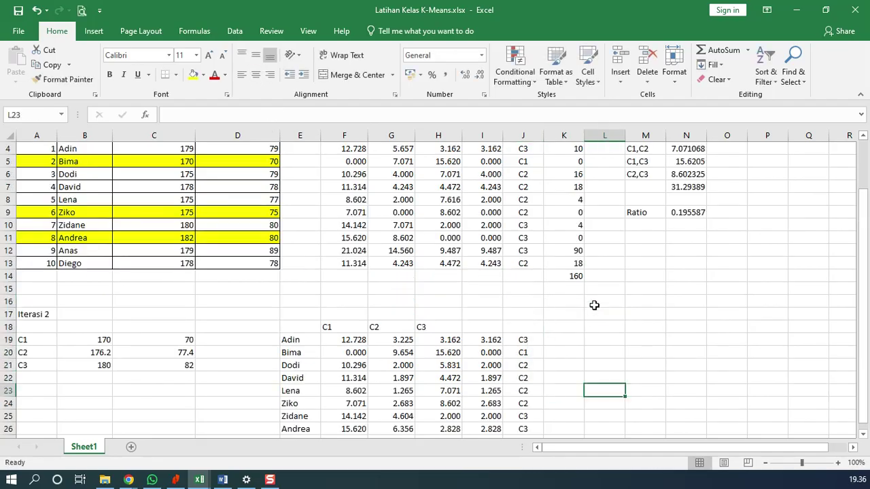
{"action": "scroll", "coordinate": [592, 311], "scroll_direction": "up", "scroll_amount": 1}
{"action": "scroll", "coordinate": [592, 311], "scroll_direction": "down", "scroll_amount": 1}
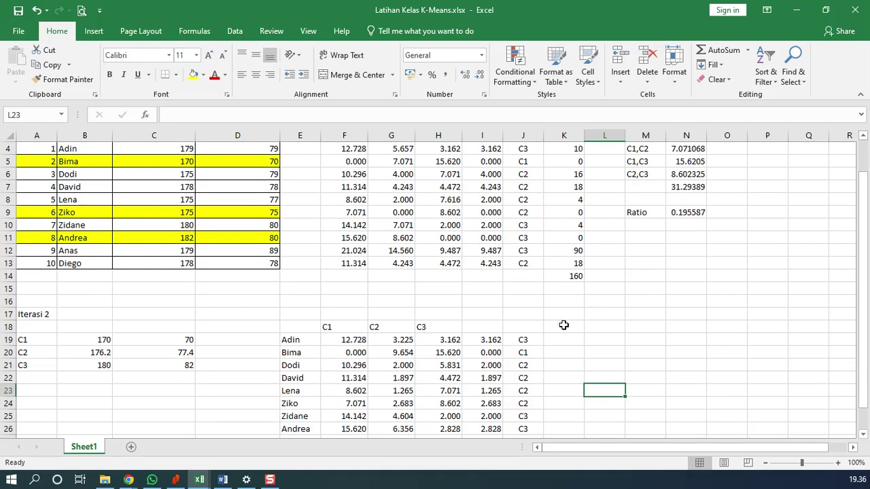
{"action": "scroll", "coordinate": [531, 199], "scroll_direction": "up", "scroll_amount": 1}
{"action": "left_click_drag", "start_coordinate": [523, 187], "coordinate": [526, 299]}
{"action": "key", "text": "ctrl+c"}
{"action": "left_click", "coordinate": [564, 376]}
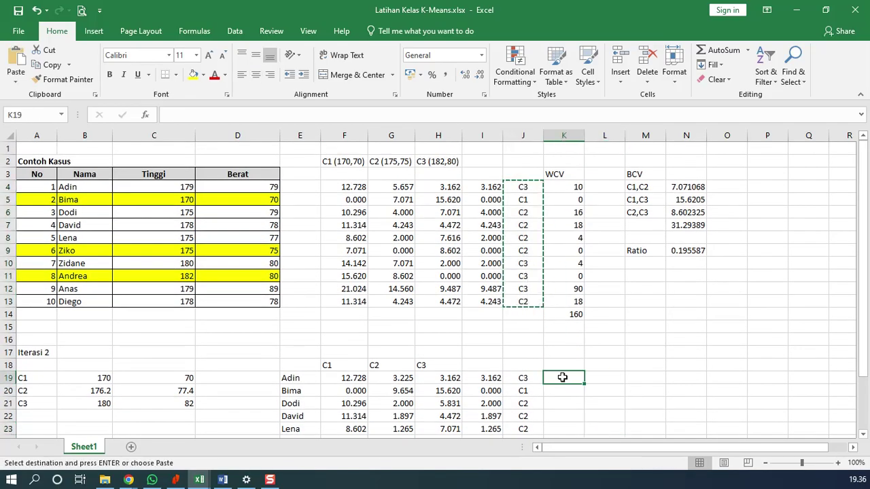
{"action": "key", "text": "ctrl+v"}
{"action": "scroll", "coordinate": [618, 374], "scroll_direction": "down", "scroll_amount": 2}
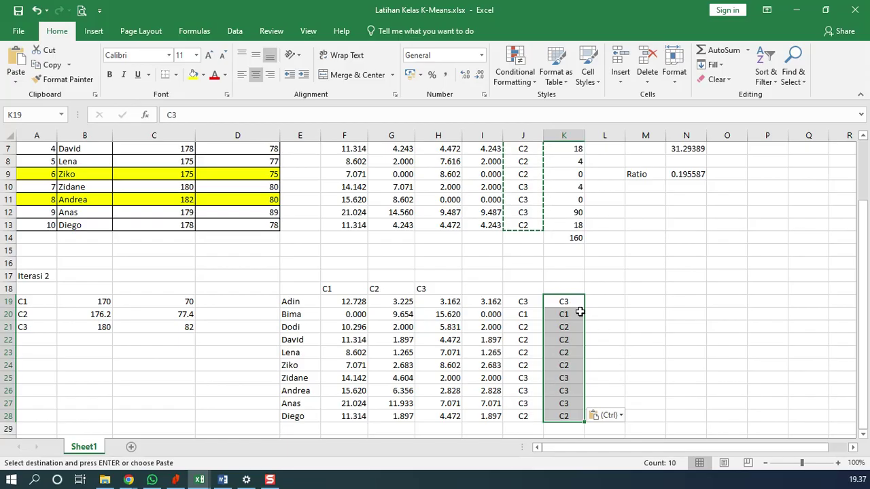
{"action": "key", "text": "ctrl+z"}
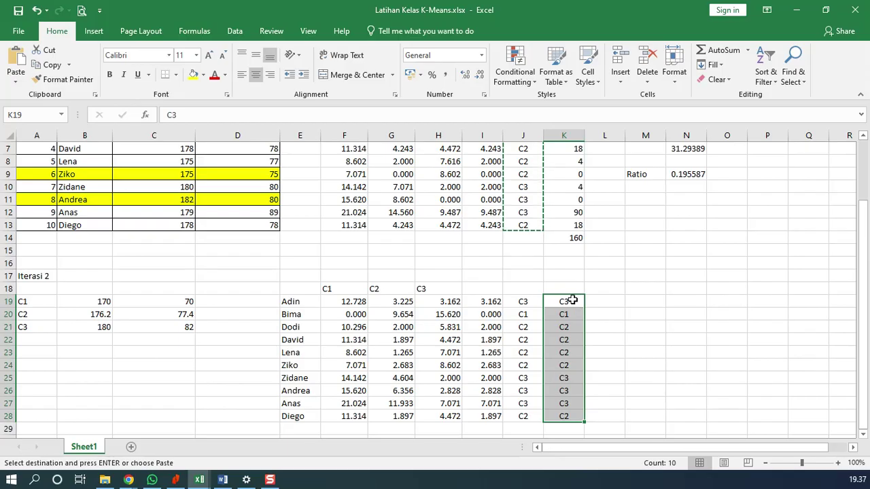
{"action": "left_click", "coordinate": [604, 313]}
{"action": "scroll", "coordinate": [554, 312], "scroll_direction": "up", "scroll_amount": 1}
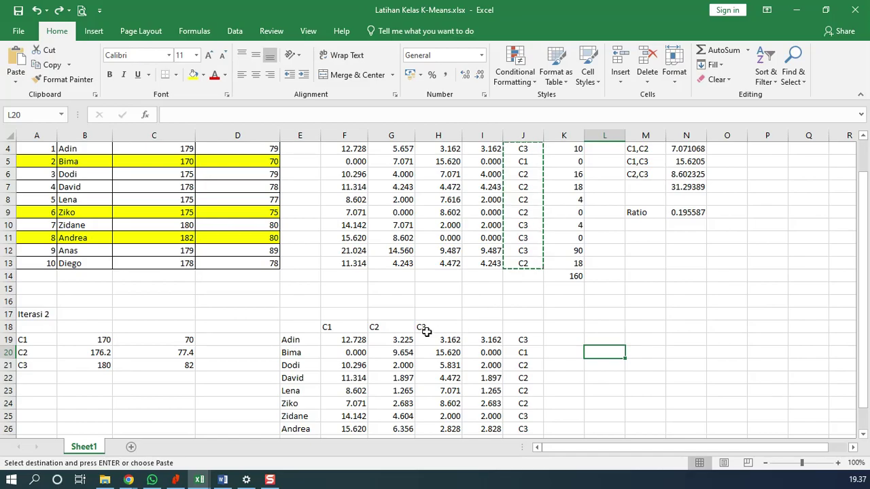
{"action": "scroll", "coordinate": [385, 340], "scroll_direction": "down", "scroll_amount": 1}
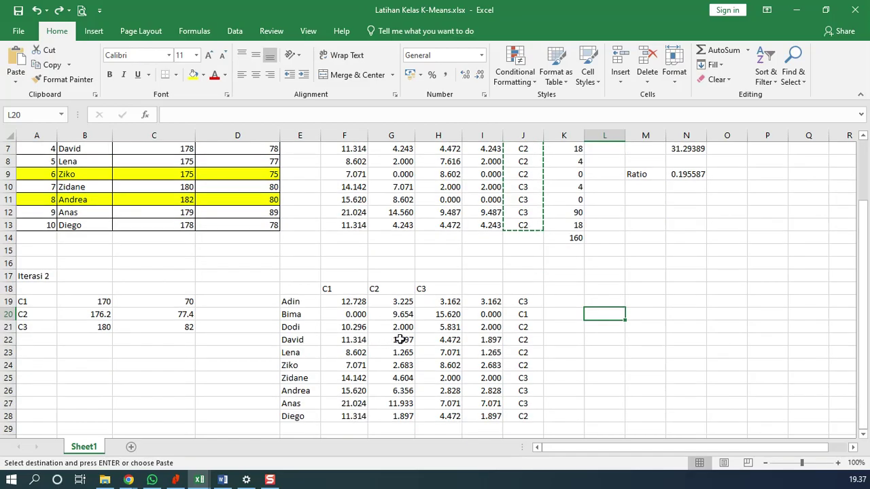
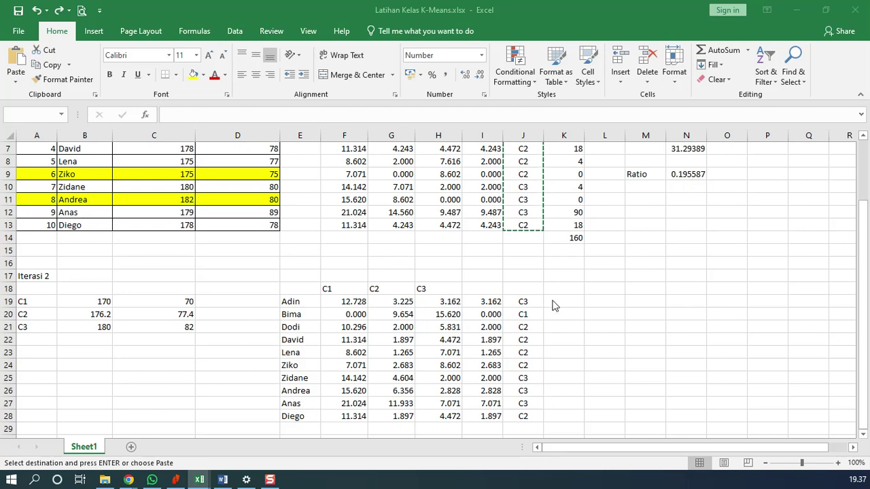
- Copy the WCV squared-distance formula from K4 to K19 and fill it down to K28
{"action": "left_click", "coordinate": [594, 314]}
{"action": "scroll", "coordinate": [577, 336], "scroll_direction": "up", "scroll_amount": 2}
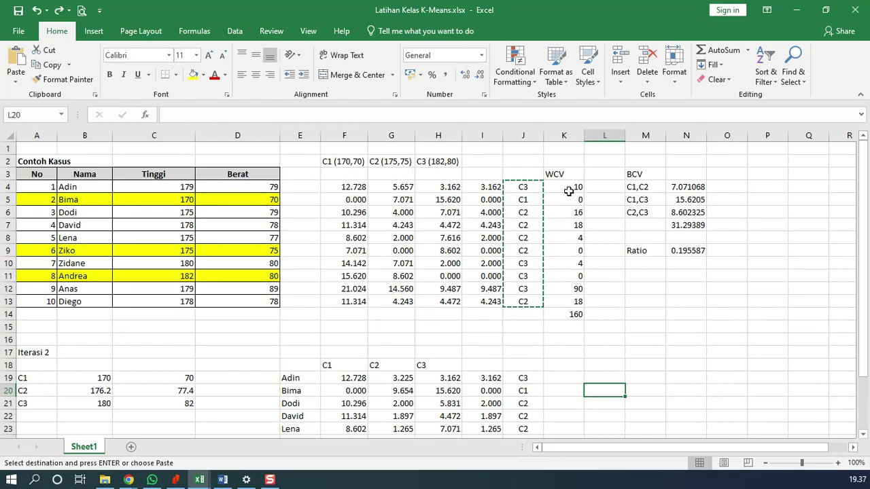
{"action": "mouse_move", "coordinate": [567, 189]}
{"action": "left_mouse_down"}
{"action": "mouse_move", "coordinate": [565, 251]}
{"action": "mouse_move", "coordinate": [559, 186]}
{"action": "left_mouse_up"}
{"action": "key", "text": "ctrl+c"}
{"action": "left_click", "coordinate": [568, 377]}
{"action": "key", "text": "ctrl+v"}
{"action": "scroll", "coordinate": [583, 309], "scroll_direction": "down", "scroll_amount": 2}
{"action": "left_click_drag", "start_coordinate": [585, 305], "coordinate": [576, 421]}
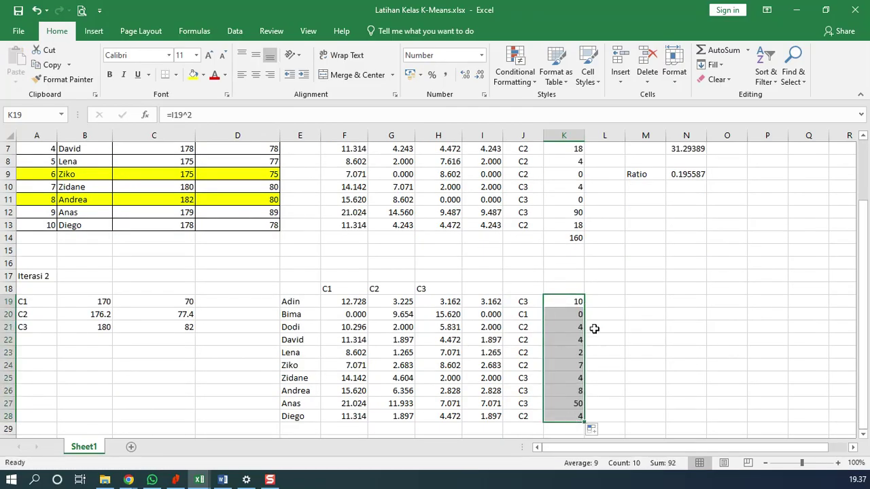
- Copy the WCV total formula from K14 to K29 to sum the iteration 2 values
{"action": "left_click", "coordinate": [565, 236]}
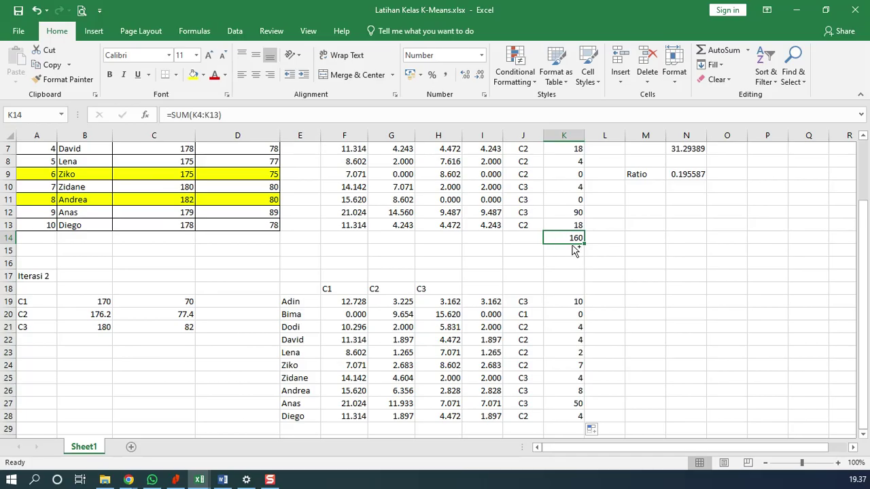
{"action": "key", "text": "ctrl+c"}
{"action": "scroll", "coordinate": [565, 238], "scroll_direction": "down", "scroll_amount": 2}
{"action": "left_click", "coordinate": [569, 353]}
{"action": "key", "text": "ctrl+v"}
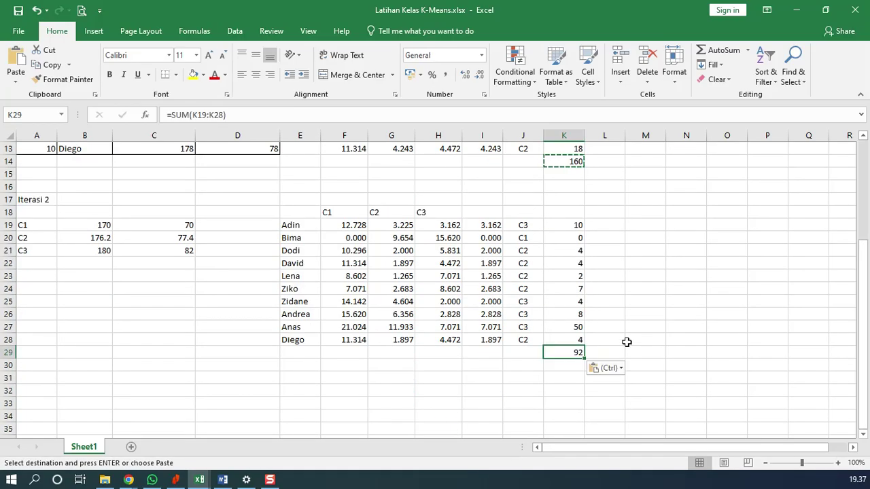
{"action": "left_click", "coordinate": [630, 326]}
{"action": "key", "text": "alt+Tab"}
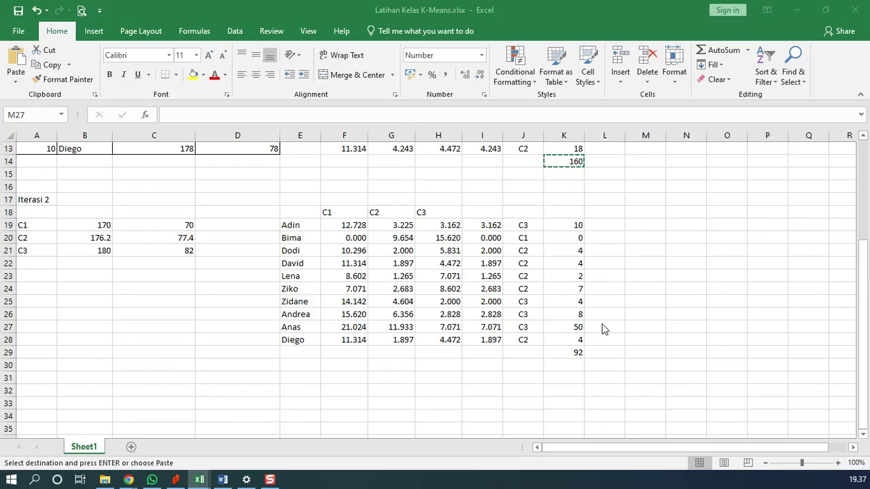
{"action": "key", "text": "alt+Tab"}
- Copy the BCV and Ratio labels from M3:M9 to the iteration 2 block starting at M18
{"action": "scroll", "coordinate": [611, 319], "scroll_direction": "up", "scroll_amount": 4}
{"action": "left_click_drag", "start_coordinate": [635, 176], "coordinate": [637, 213]}
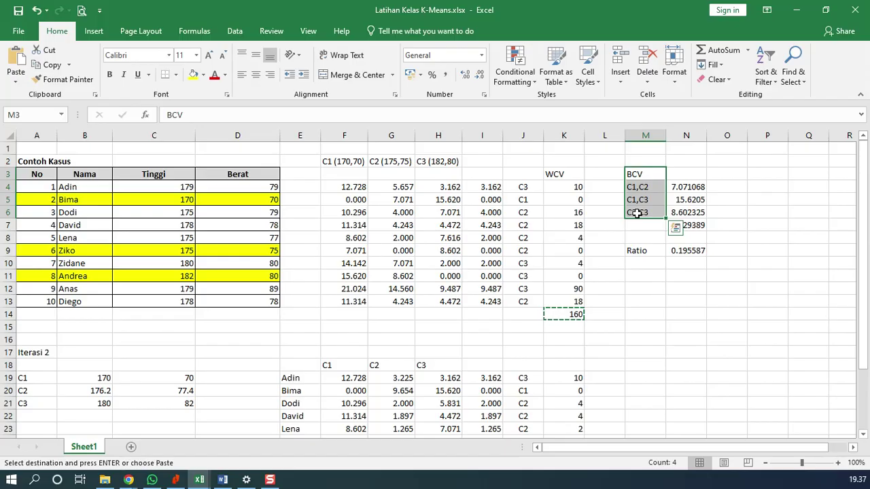
{"action": "left_click", "coordinate": [637, 251]}
{"action": "left_click_drag", "start_coordinate": [633, 177], "coordinate": [632, 248]}
{"action": "scroll", "coordinate": [633, 293], "scroll_direction": "down", "scroll_amount": 2}
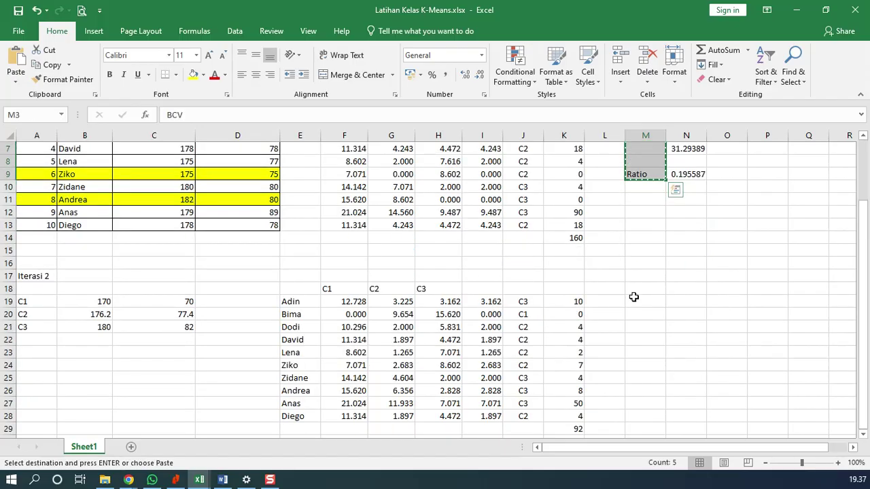
{"action": "scroll", "coordinate": [639, 290], "scroll_direction": "up", "scroll_amount": 2}
{"action": "scroll", "coordinate": [640, 289], "scroll_direction": "down", "scroll_amount": 2}
{"action": "left_click", "coordinate": [640, 289]}
{"action": "key", "text": "ctrl+v"}
- Enter the header WCV in K18 above the iteration 2 squared distances
{"action": "left_click", "coordinate": [579, 290]}
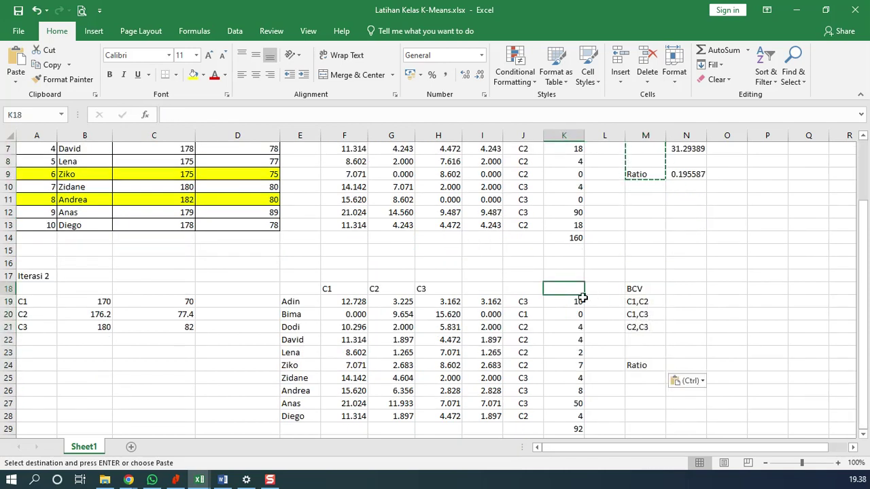
{"action": "type", "text": "W"}
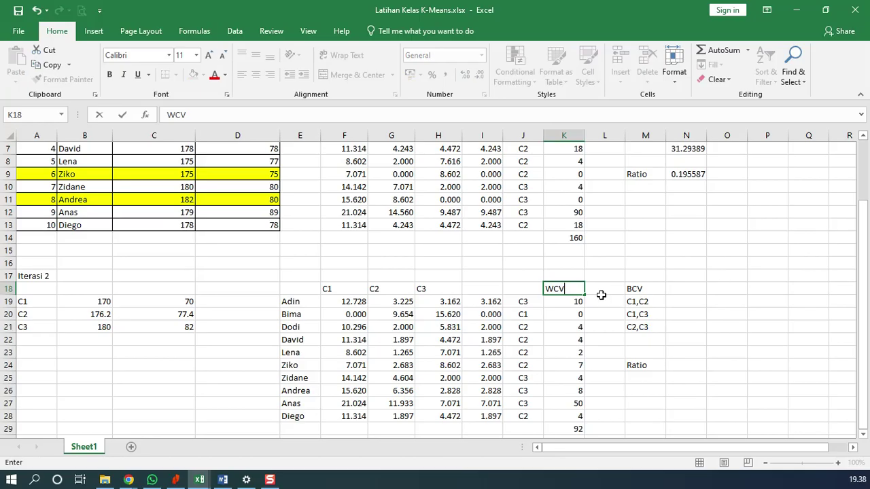
{"action": "type", "text": "CV"}
- Examine the distance formulas in F24 and F5 to see which centroid cells each iteration references
{"action": "left_click", "coordinate": [669, 303]}
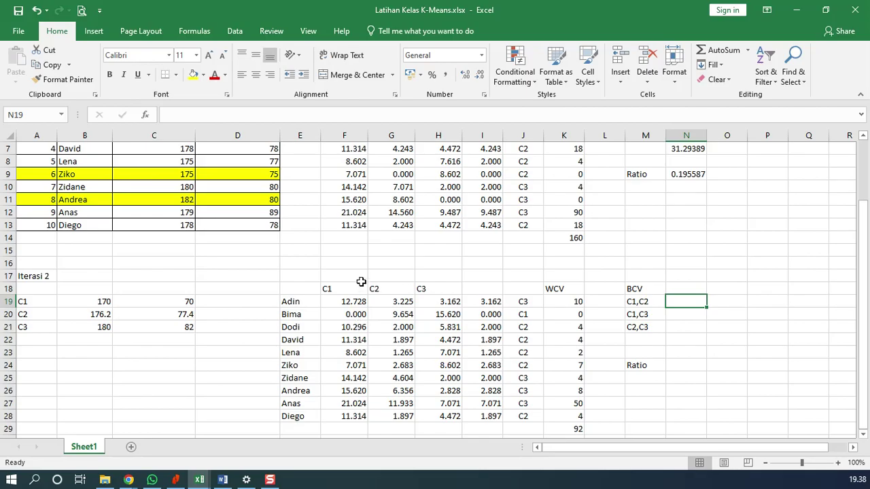
{"action": "scroll", "coordinate": [361, 284], "scroll_direction": "up", "scroll_amount": 2}
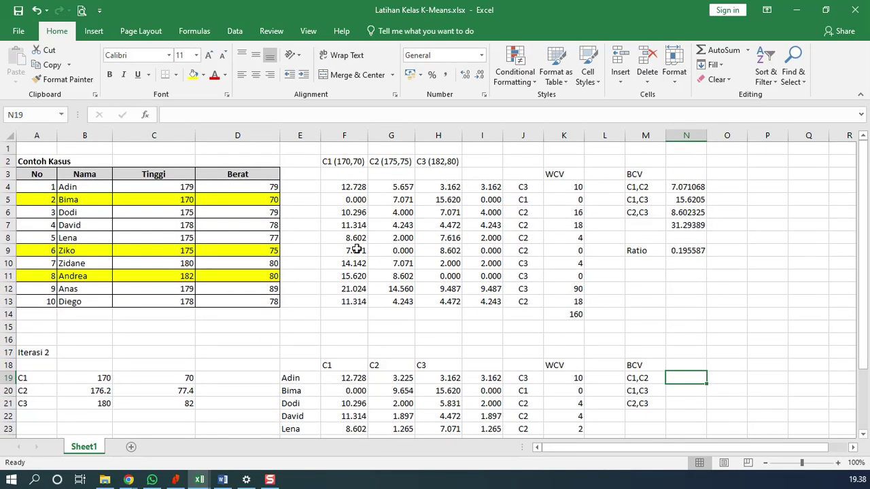
{"action": "scroll", "coordinate": [352, 272], "scroll_direction": "down", "scroll_amount": 2}
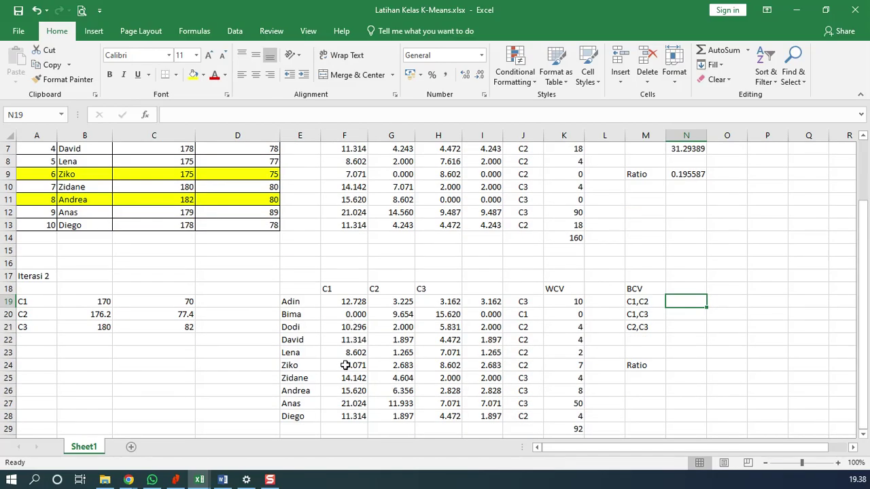
{"action": "left_click", "coordinate": [345, 366]}
{"action": "left_click", "coordinate": [338, 117]}
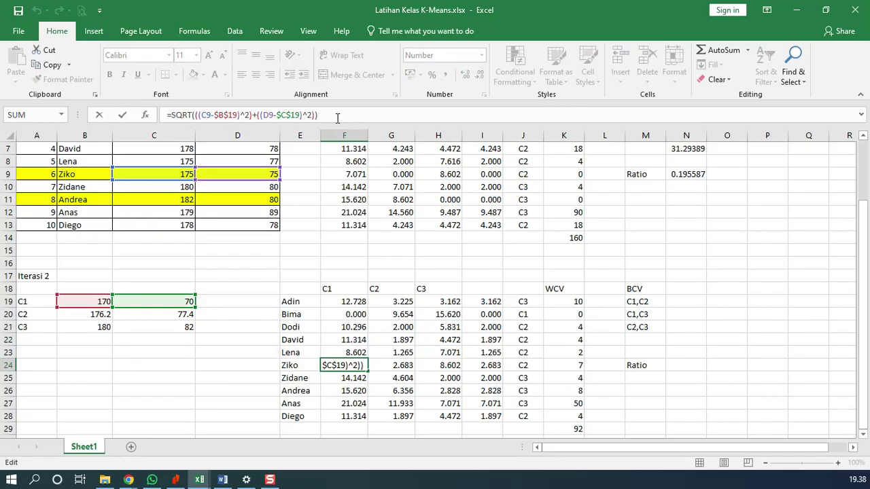
{"action": "key", "text": "Return"}
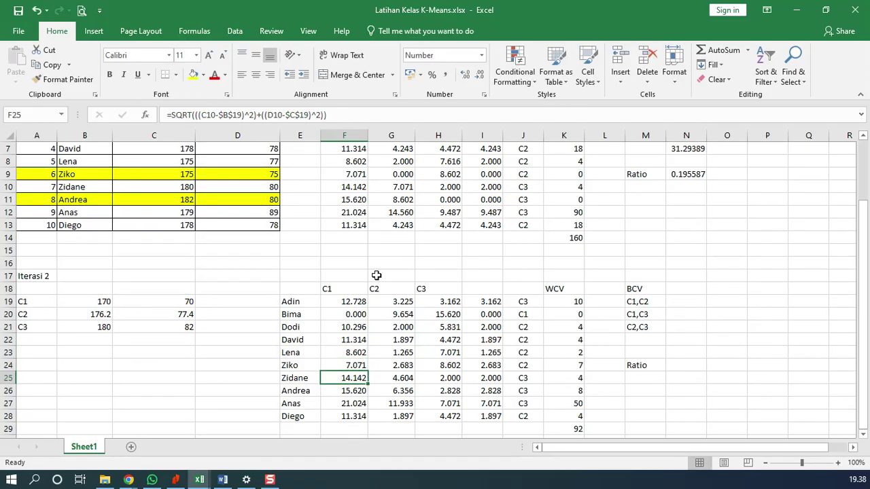
{"action": "left_click", "coordinate": [344, 367]}
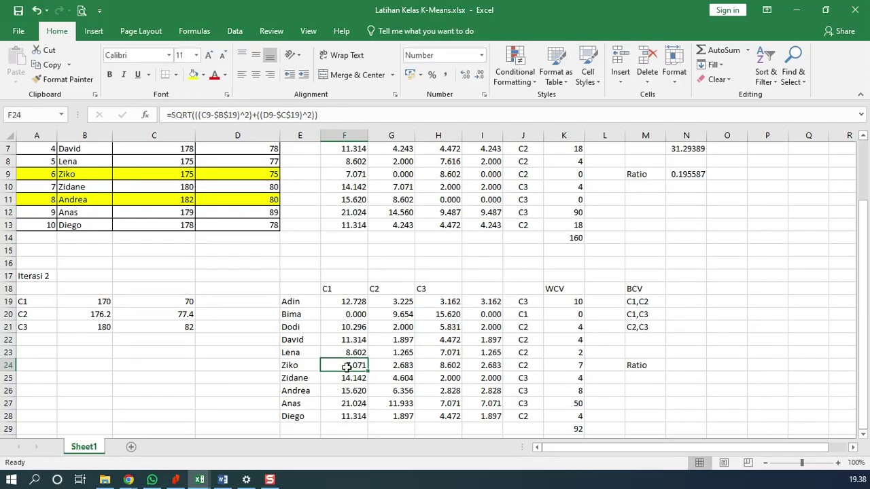
{"action": "left_click", "coordinate": [362, 115]}
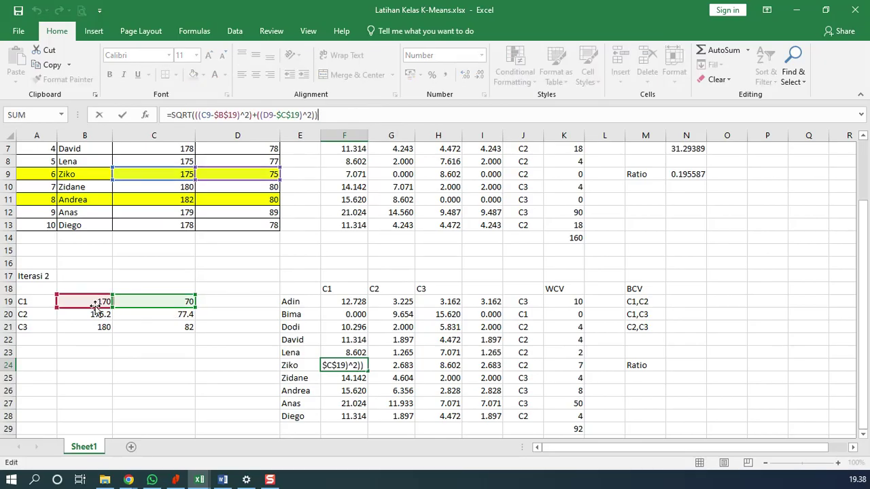
{"action": "scroll", "coordinate": [181, 302], "scroll_direction": "up", "scroll_amount": 2}
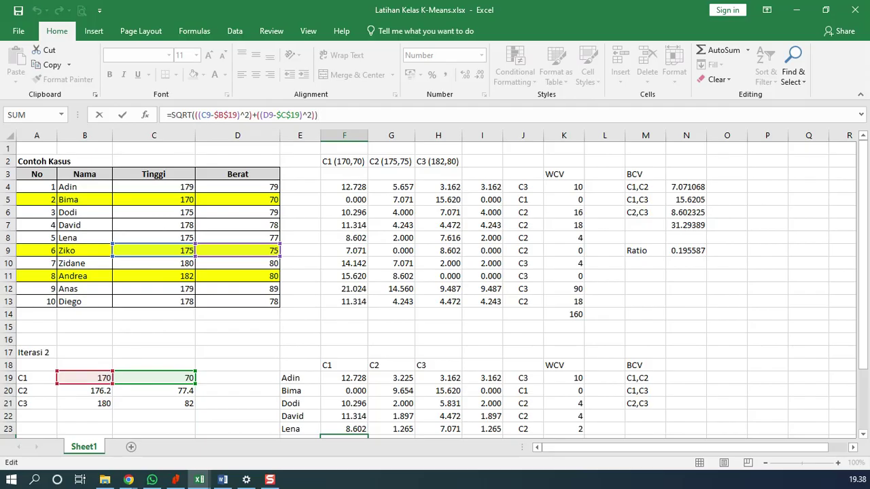
{"action": "key", "text": "Escape"}
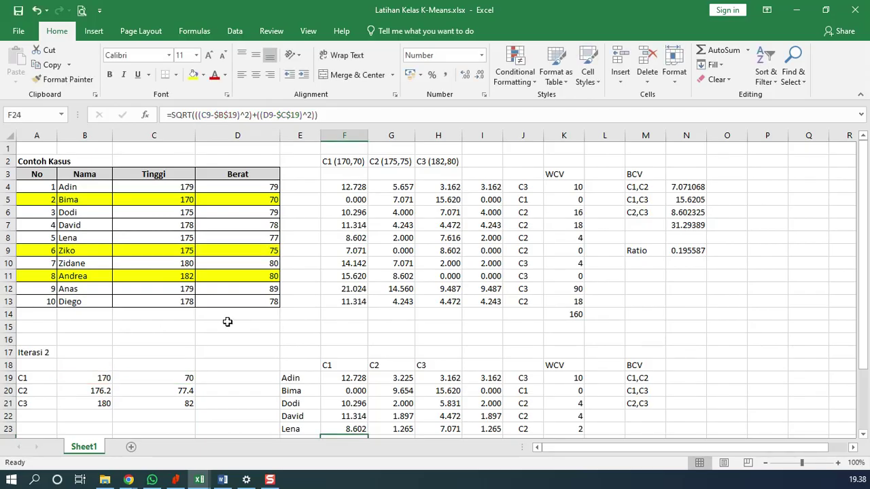
{"action": "left_click", "coordinate": [350, 199]}
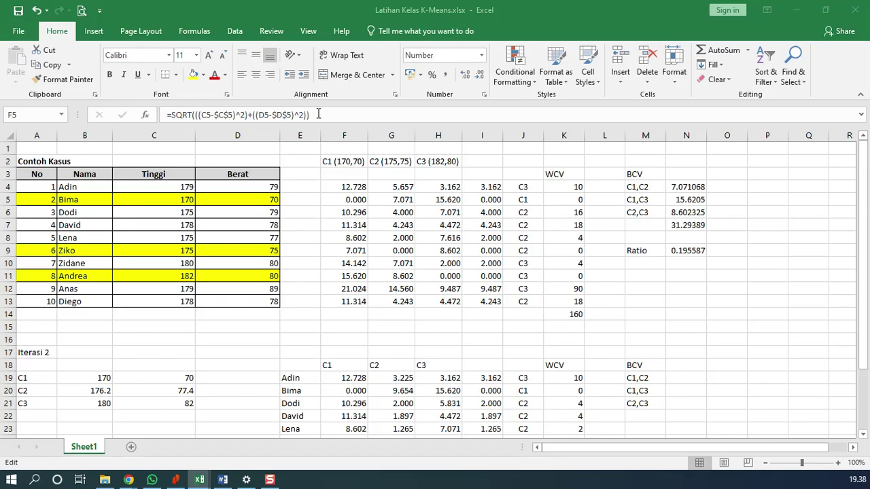
{"action": "key", "text": "Escape"}
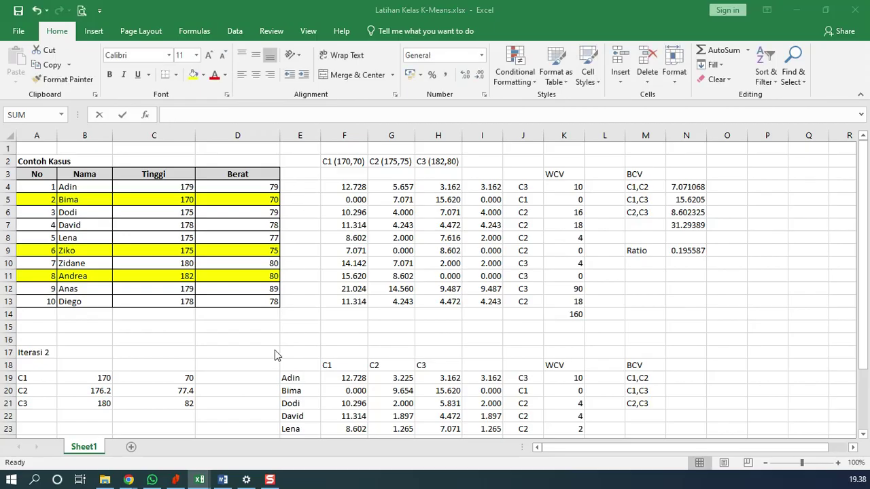
- Compare the iteration 2 centroid values in B19:B21 with the data rows in the height column
{"action": "scroll", "coordinate": [250, 385], "scroll_direction": "down", "scroll_amount": 1}
{"action": "left_click_drag", "start_coordinate": [103, 344], "coordinate": [101, 366]}
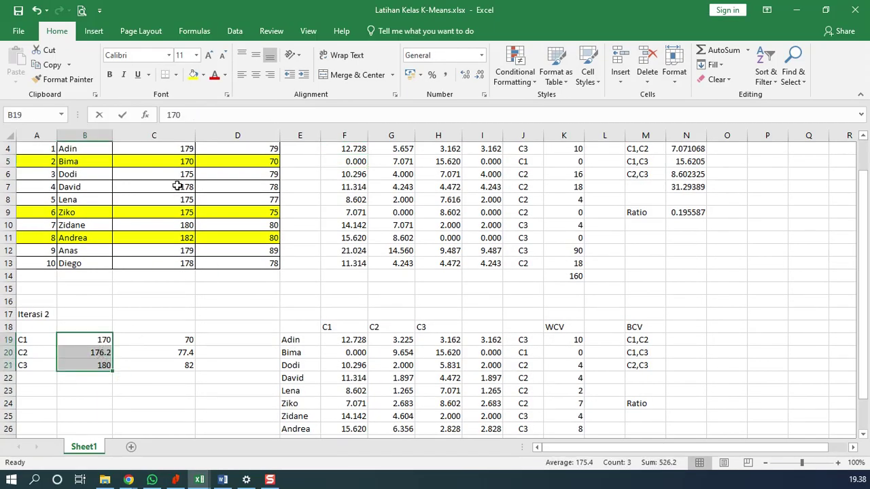
{"action": "left_click", "coordinate": [175, 174]}
{"action": "key", "text": "Down"}
{"action": "key", "text": "Down"}
{"action": "key", "text": "Down"}
{"action": "left_click", "coordinate": [92, 339]}
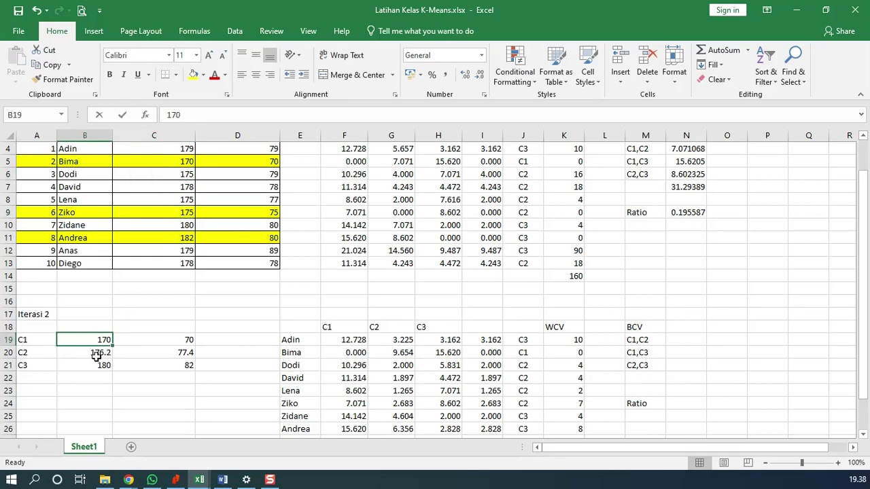
{"action": "left_click", "coordinate": [671, 342]}
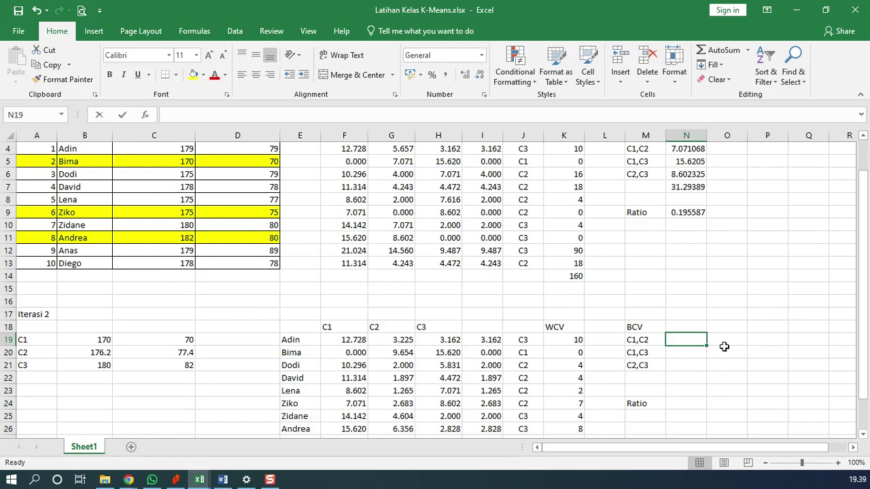
- Reuse F19's distance formula in N19 for the C1,C2 distance, changed to =SQRT(((B20-$B$19)^2)+((C20-$C$19)^2))
{"action": "left_click", "coordinate": [343, 343]}
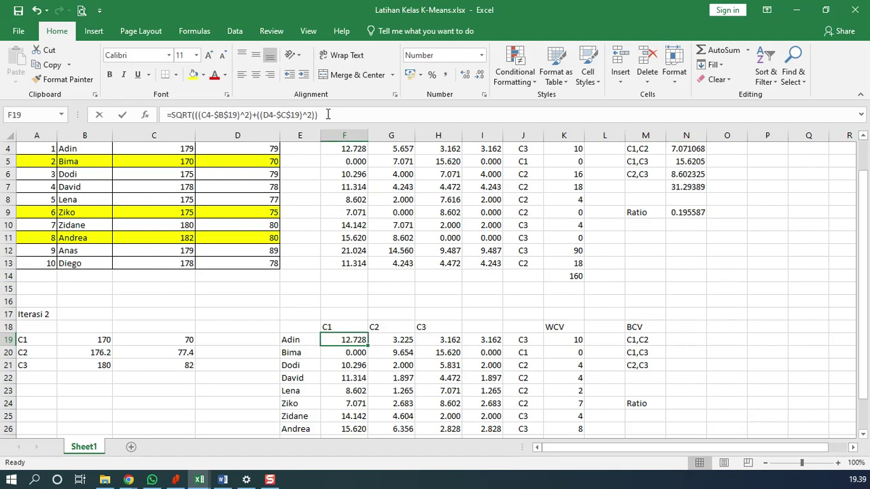
{"action": "left_click", "coordinate": [328, 114]}
{"action": "key", "text": "Return"}
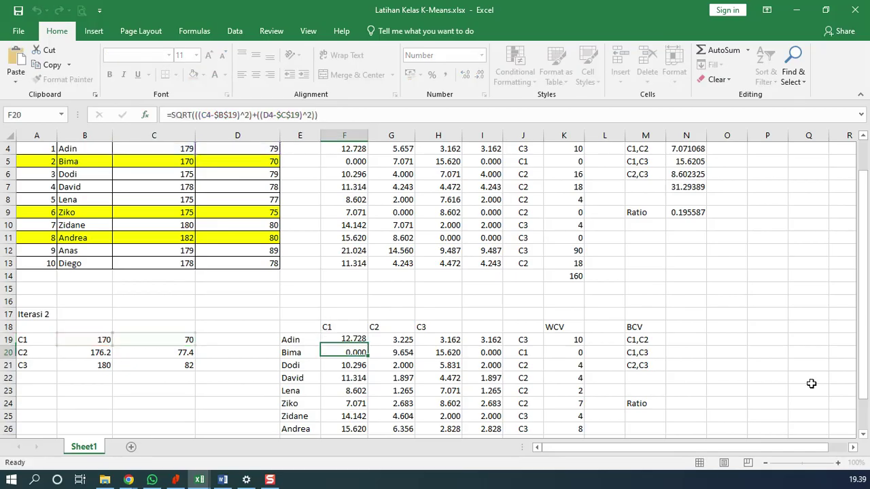
{"action": "left_click", "coordinate": [673, 342]}
{"action": "left_click", "coordinate": [303, 116]}
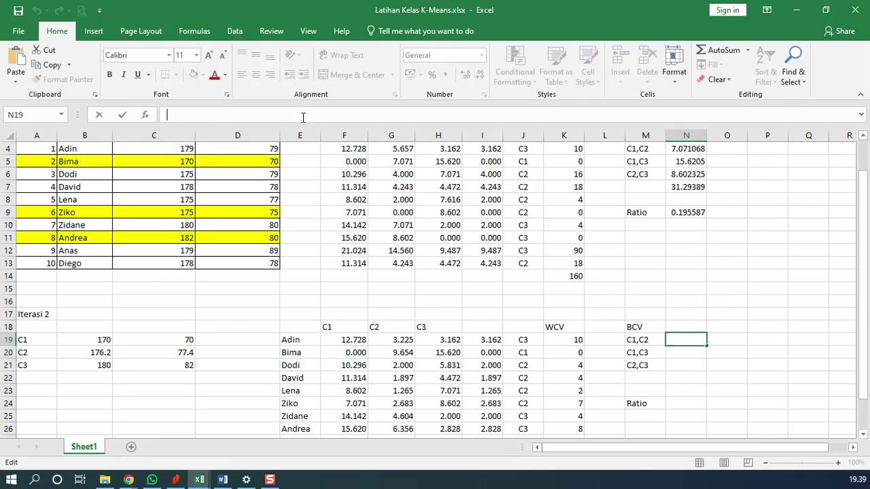
{"action": "key", "text": "ctrl+v"}
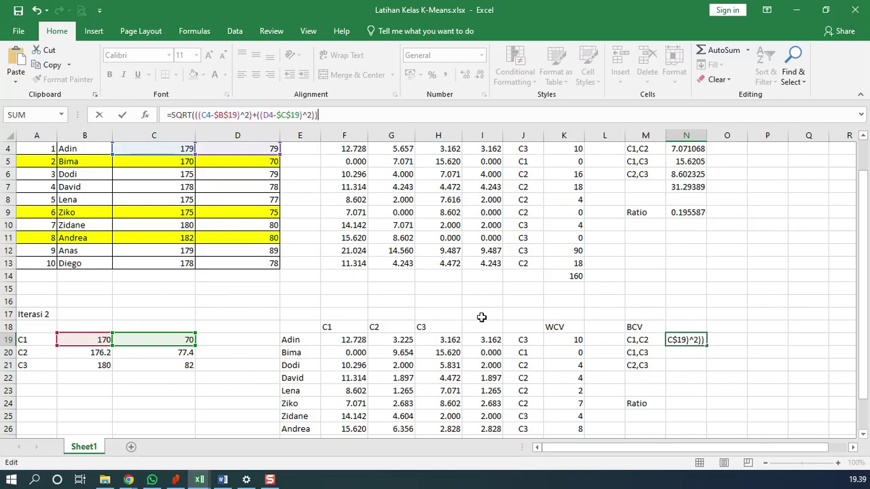
{"action": "left_click_drag", "start_coordinate": [163, 155], "coordinate": [107, 359]}
{"action": "left_click_drag", "start_coordinate": [238, 157], "coordinate": [171, 364]}
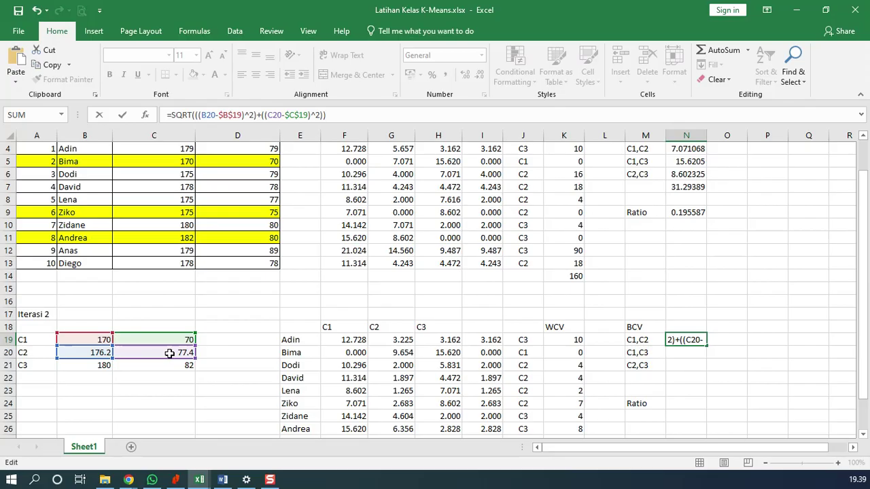
{"action": "key", "text": "Return"}
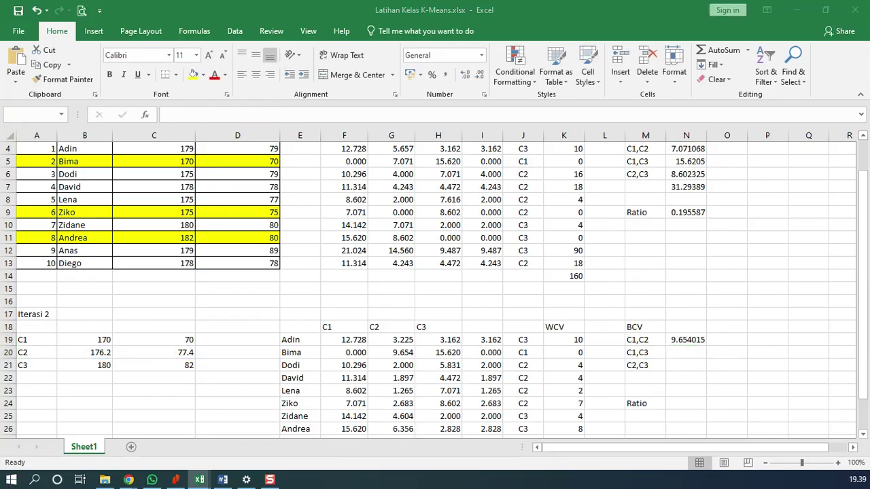
- Fill the N19 formula down to N21 and check that N20 references the C1 and C3 centroids
{"action": "left_click", "coordinate": [688, 341]}
{"action": "left_click_drag", "start_coordinate": [707, 346], "coordinate": [688, 367]}
{"action": "left_click", "coordinate": [686, 353]}
{"action": "left_click", "coordinate": [383, 116]}
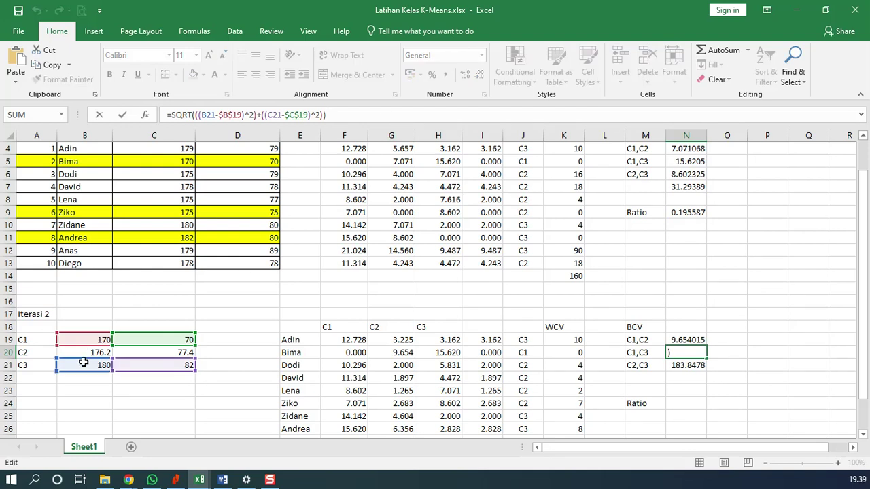
{"action": "key", "text": "Return"}
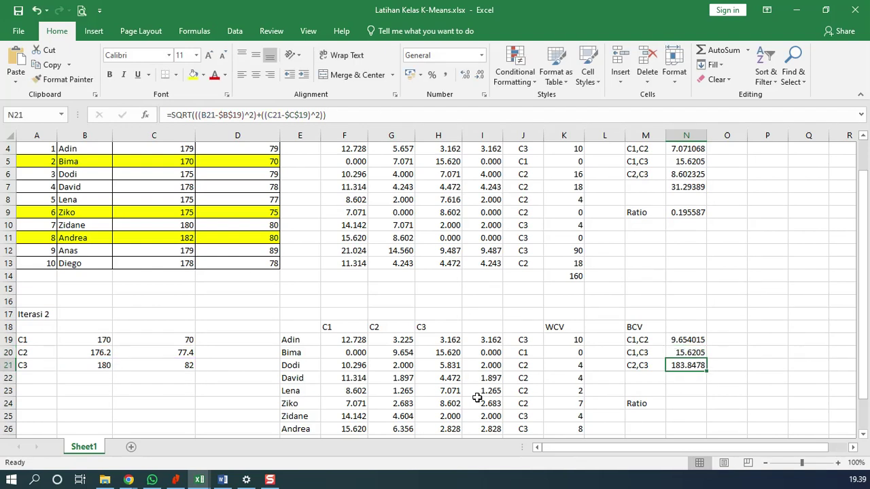
- Change the C2,C3 distance formula in N21 to =SQRT(((B21-$B$20)^2)+((C21-$C$20)^2))
{"action": "left_click", "coordinate": [340, 115]}
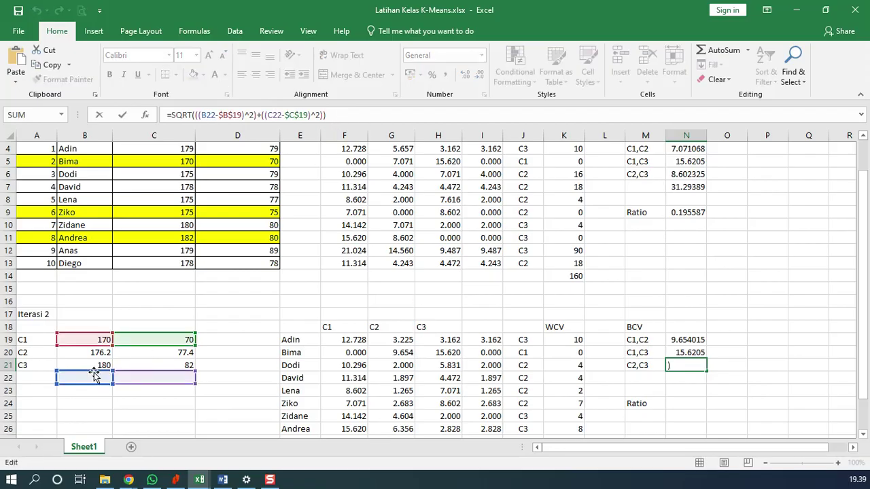
{"action": "left_click_drag", "start_coordinate": [97, 378], "coordinate": [127, 365]}
{"action": "left_click_drag", "start_coordinate": [97, 346], "coordinate": [134, 359]}
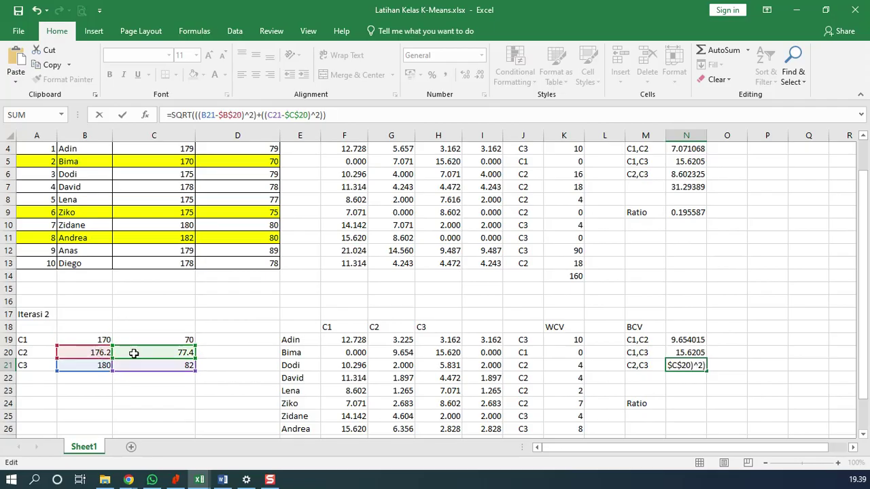
{"action": "key", "text": "Return"}
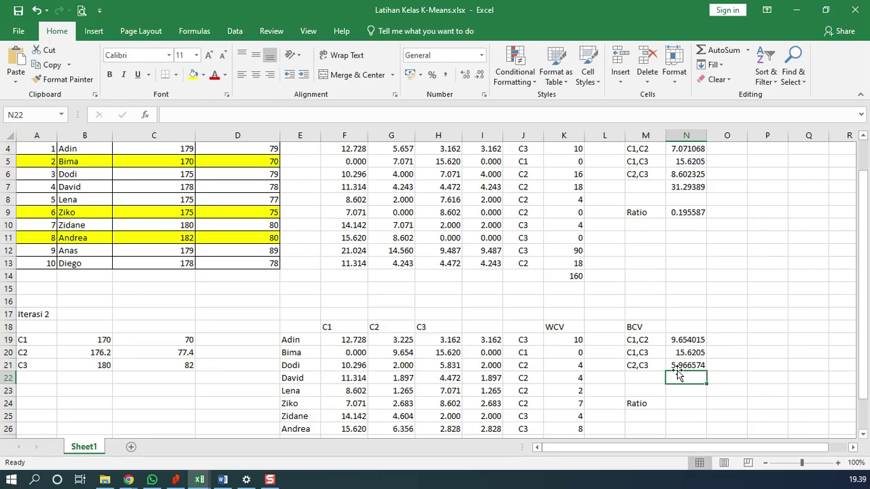
- Copy the BCV total formula from N7 to N22 to sum N19:N21
{"action": "left_click", "coordinate": [671, 190]}
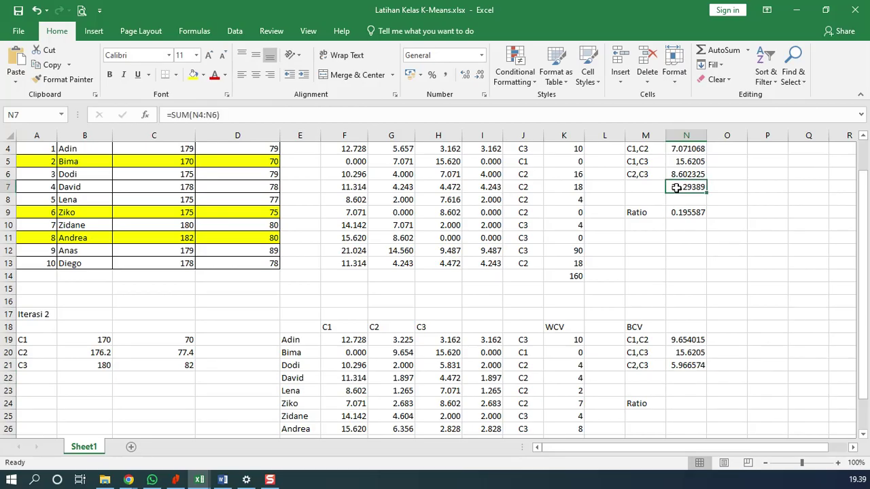
{"action": "key", "text": "ctrl+c"}
{"action": "left_click", "coordinate": [679, 378]}
{"action": "left_click", "coordinate": [679, 379]}
{"action": "key", "text": "ctrl+v"}
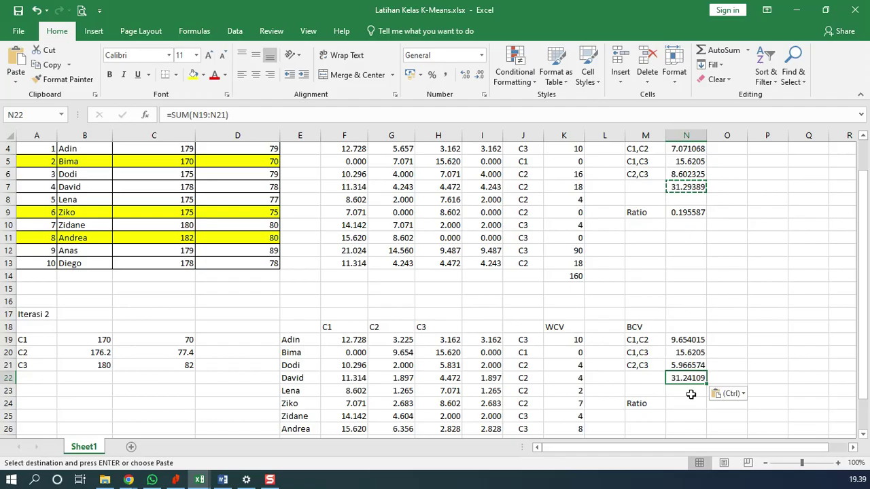
- Copy the ratio formula from N9 to N24 for iteration 2 and compare the two iterations' ratios
{"action": "left_click", "coordinate": [680, 214]}
{"action": "key", "text": "ctrl+c"}
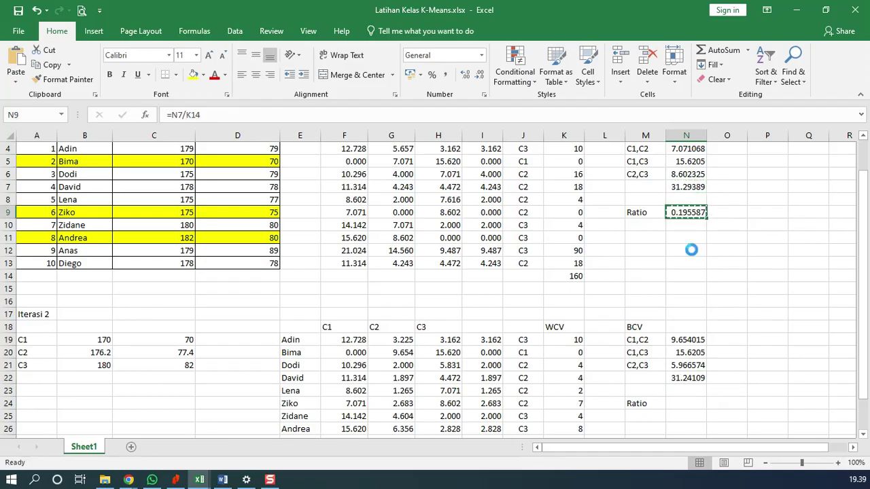
{"action": "left_click", "coordinate": [690, 406]}
{"action": "key", "text": "ctrl+v"}
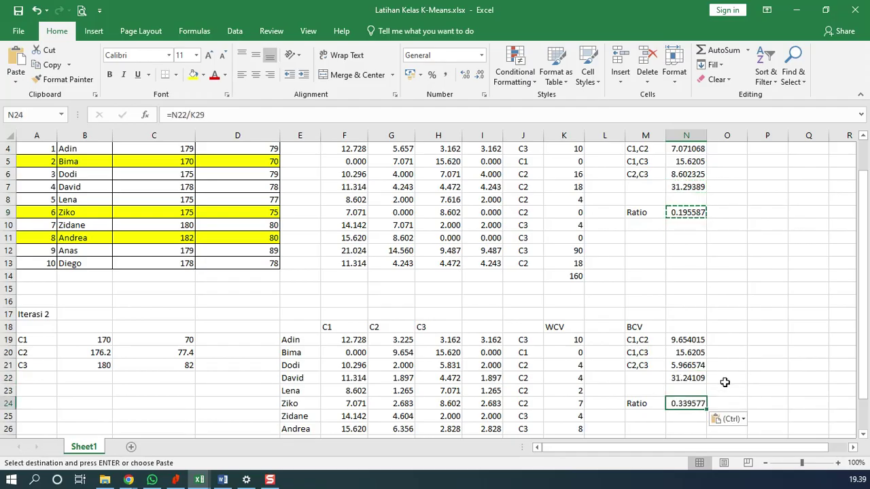
{"action": "scroll", "coordinate": [724, 383], "scroll_direction": "down", "scroll_amount": 1}
{"action": "scroll", "coordinate": [721, 377], "scroll_direction": "down", "scroll_amount": 1}
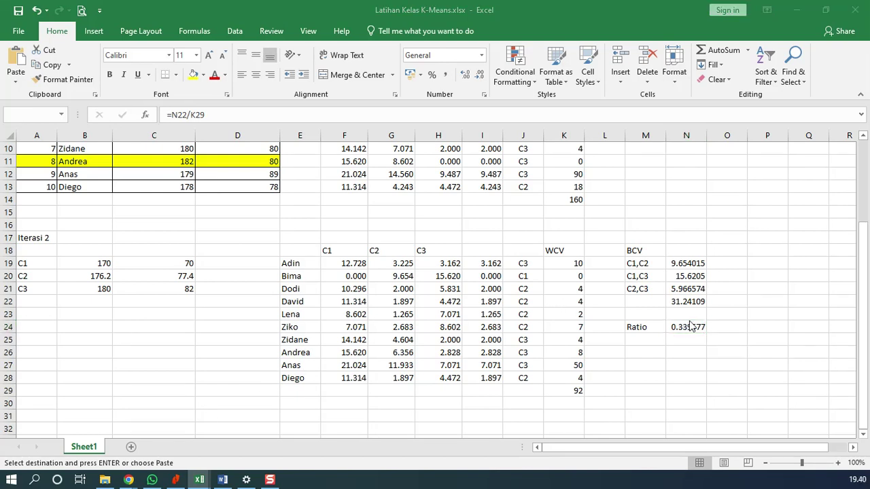
{"action": "left_click", "coordinate": [680, 329]}
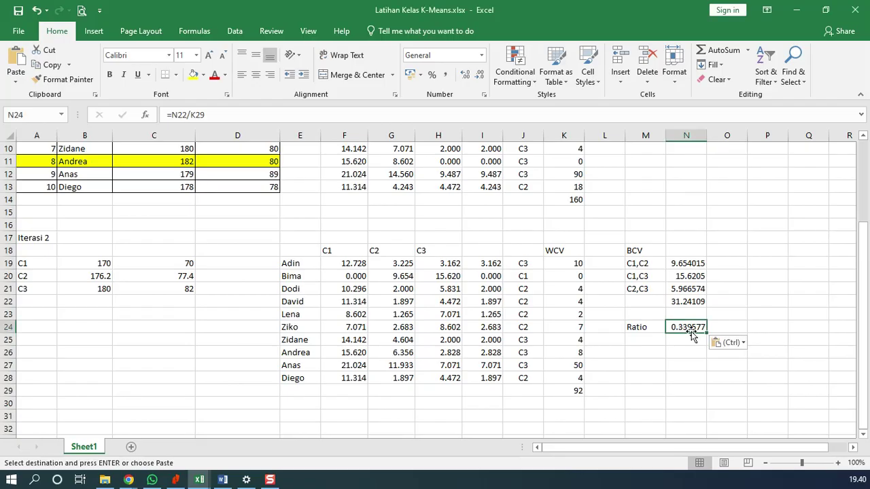
{"action": "scroll", "coordinate": [681, 329], "scroll_direction": "up", "scroll_amount": 2}
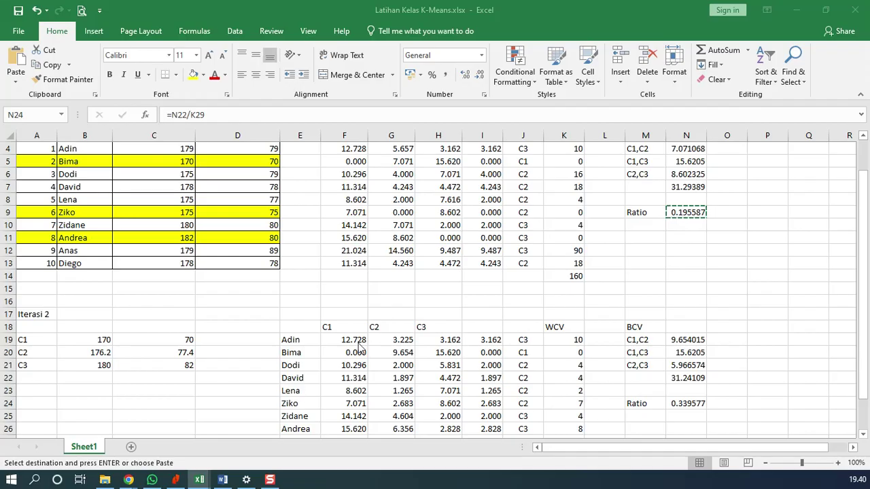
{"action": "scroll", "coordinate": [353, 347], "scroll_direction": "down", "scroll_amount": 2}
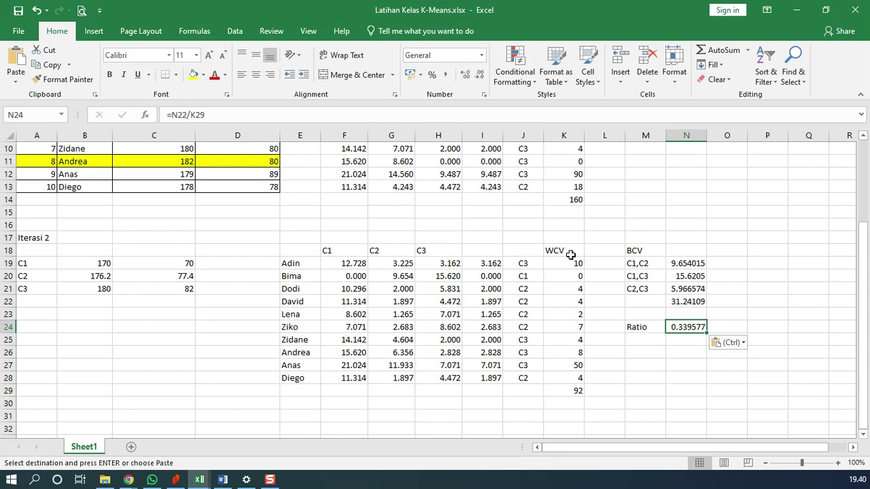
- Switch to the Nitro PDF slides and check the iteration 2 centroids, distances, BCV, WCV and ratio against the worksheet
{"action": "left_click", "coordinate": [175, 479]}
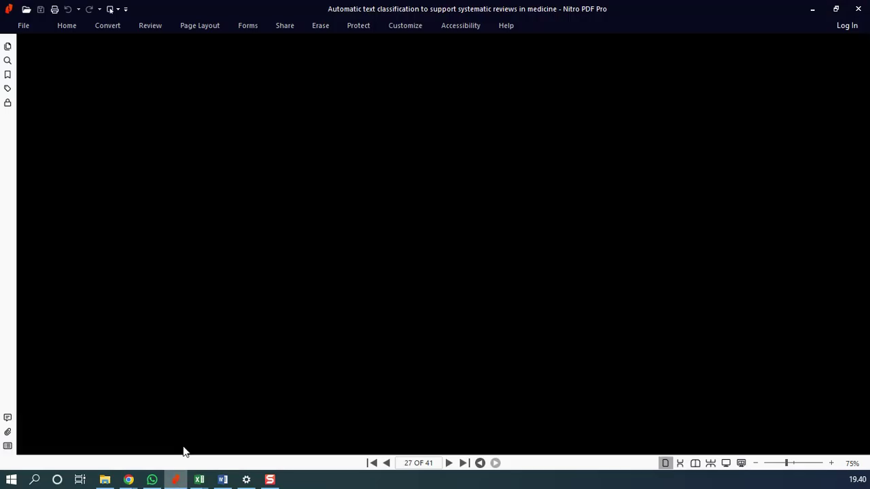
{"action": "scroll", "coordinate": [293, 279], "scroll_direction": "down", "scroll_amount": 2}
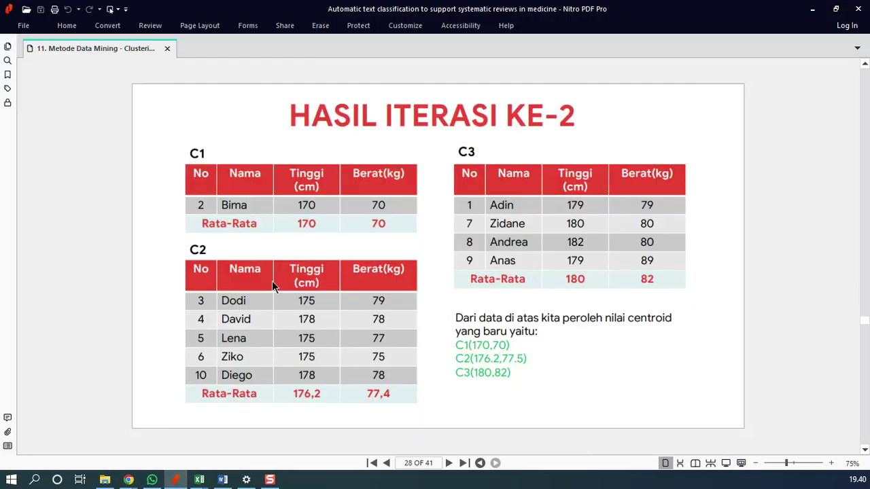
{"action": "scroll", "coordinate": [407, 333], "scroll_direction": "down", "scroll_amount": 3}
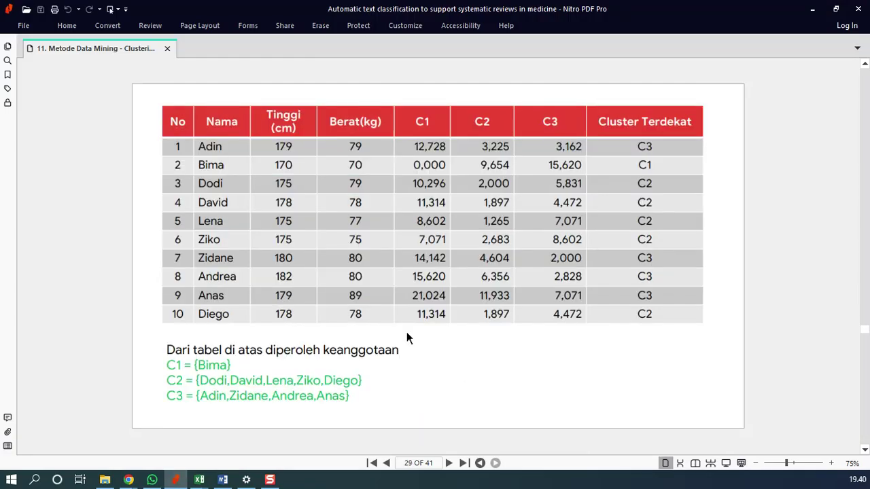
{"action": "scroll", "coordinate": [406, 337], "scroll_direction": "down", "scroll_amount": 3}
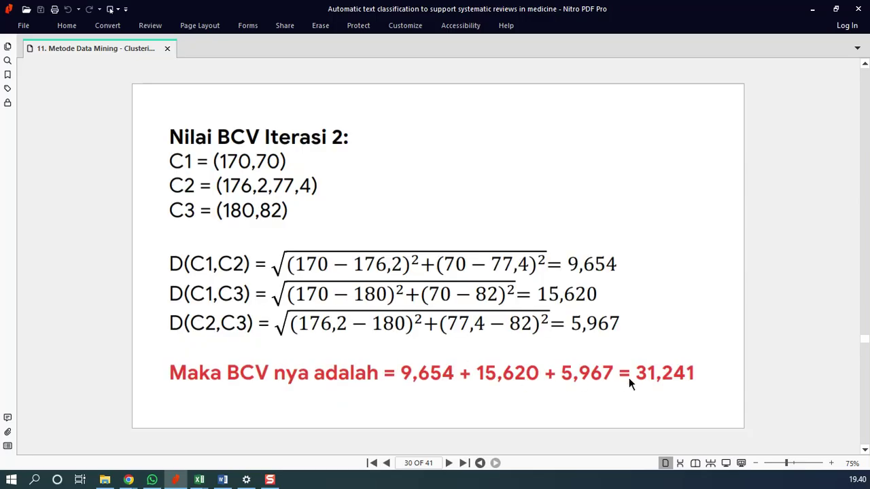
{"action": "scroll", "coordinate": [635, 384], "scroll_direction": "down", "scroll_amount": 3}
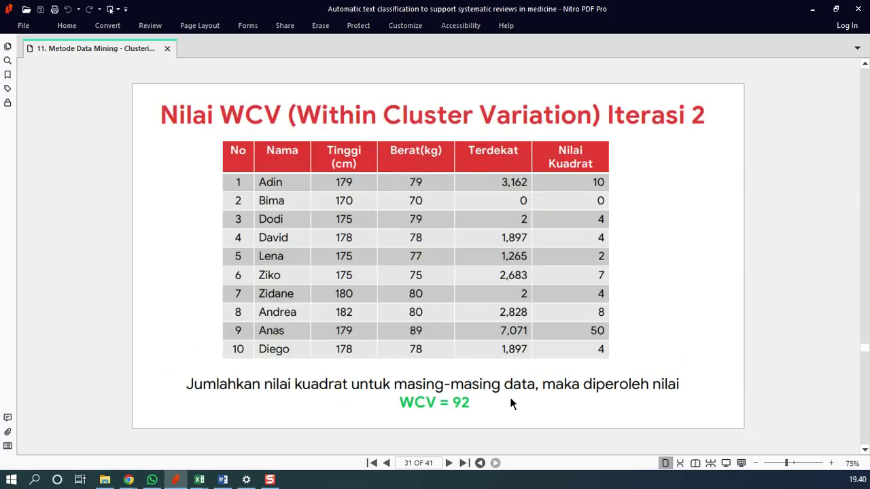
{"action": "scroll", "coordinate": [501, 399], "scroll_direction": "down", "scroll_amount": 3}
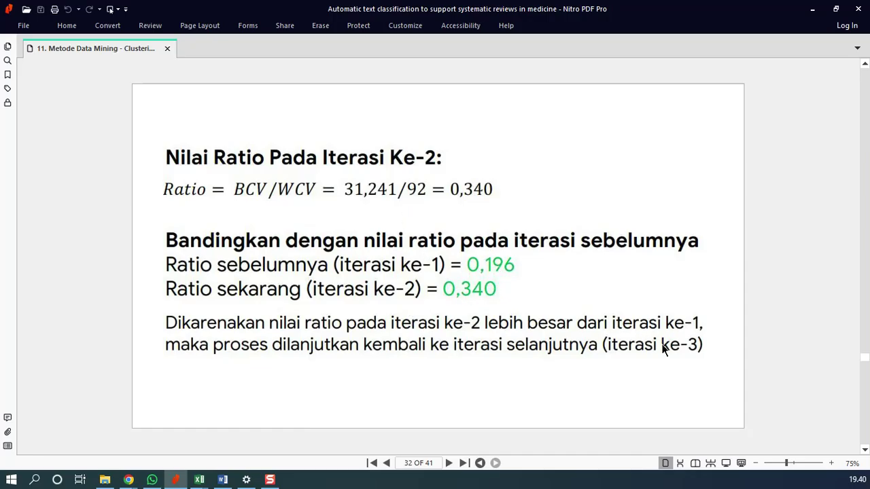
- Read the iteration 3 slides through to the conclusion, examining the centroids, BCV, ratio comparison and stopping condition
{"action": "scroll", "coordinate": [653, 348], "scroll_direction": "down", "scroll_amount": 3}
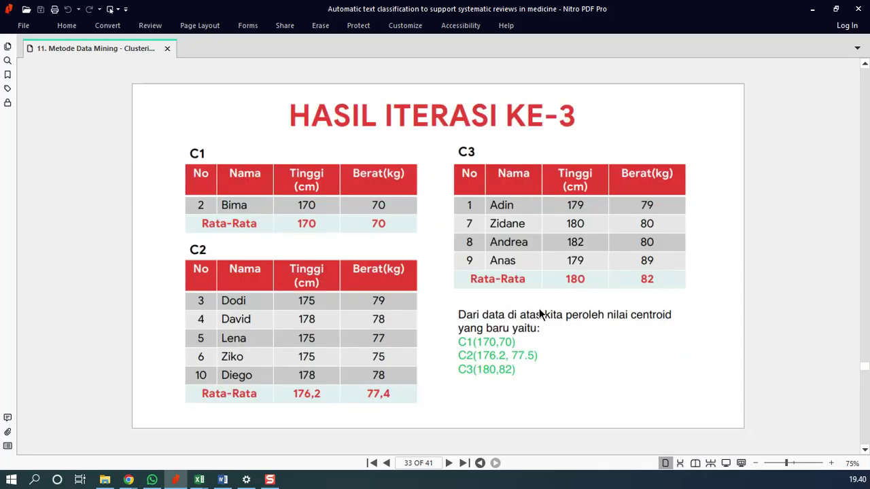
{"action": "scroll", "coordinate": [538, 307], "scroll_direction": "down", "scroll_amount": 3}
{"action": "scroll", "coordinate": [540, 309], "scroll_direction": "down", "scroll_amount": 3}
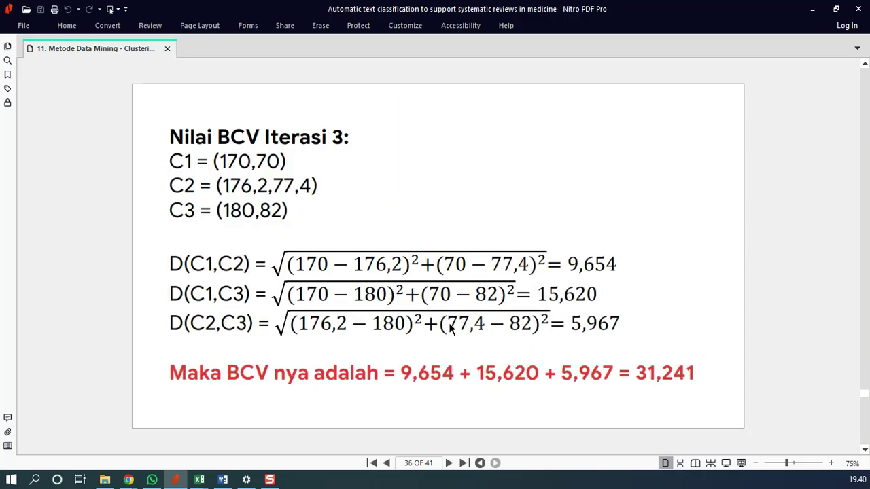
{"action": "scroll", "coordinate": [469, 327], "scroll_direction": "down", "scroll_amount": 3}
{"action": "scroll", "coordinate": [450, 329], "scroll_direction": "down", "scroll_amount": 3}
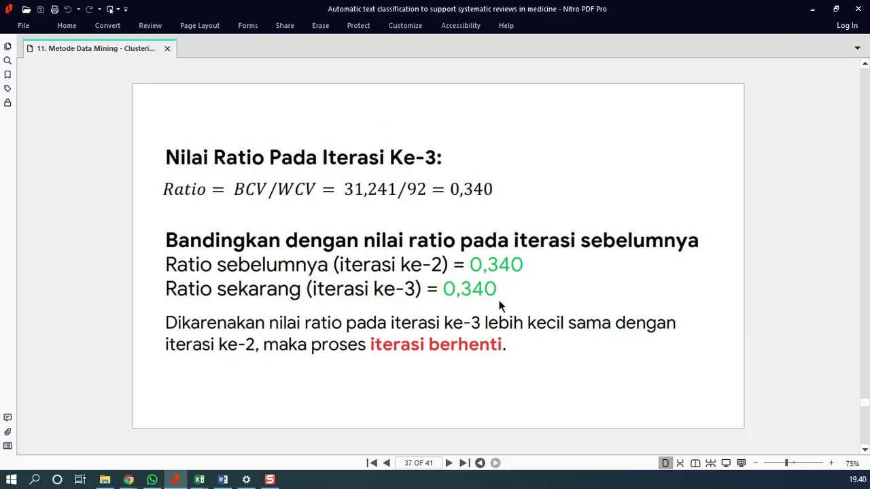
{"action": "scroll", "coordinate": [490, 323], "scroll_direction": "down", "scroll_amount": 1}
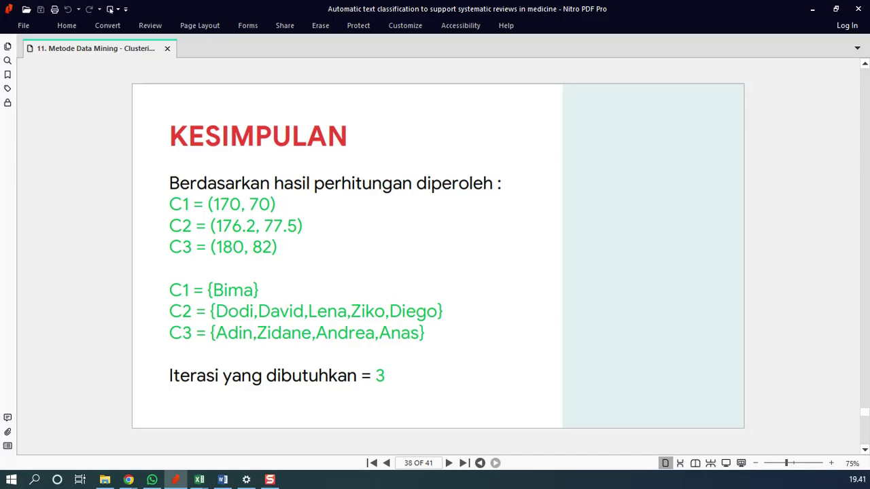
- Switch back to the Excel workbook and review the initial centroid values in C5:D5 and both iterations' distance tables
{"action": "key", "text": "alt+Tab"}
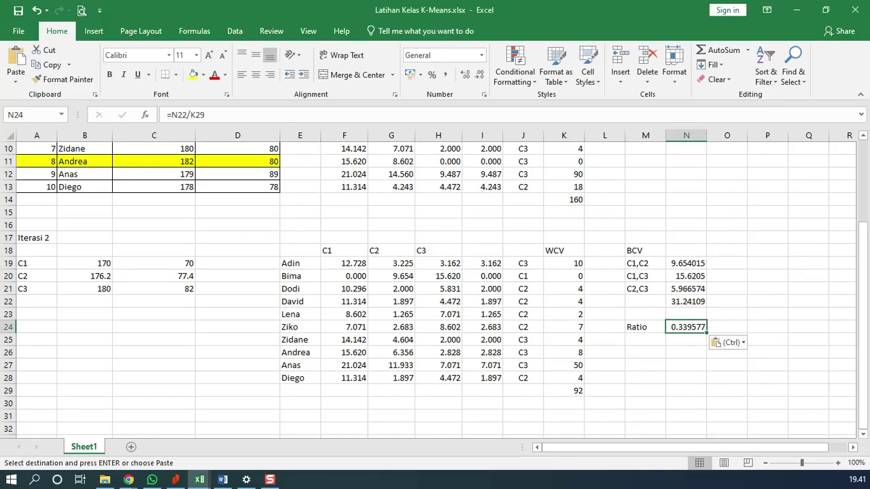
{"action": "scroll", "coordinate": [196, 232], "scroll_direction": "up", "scroll_amount": 3}
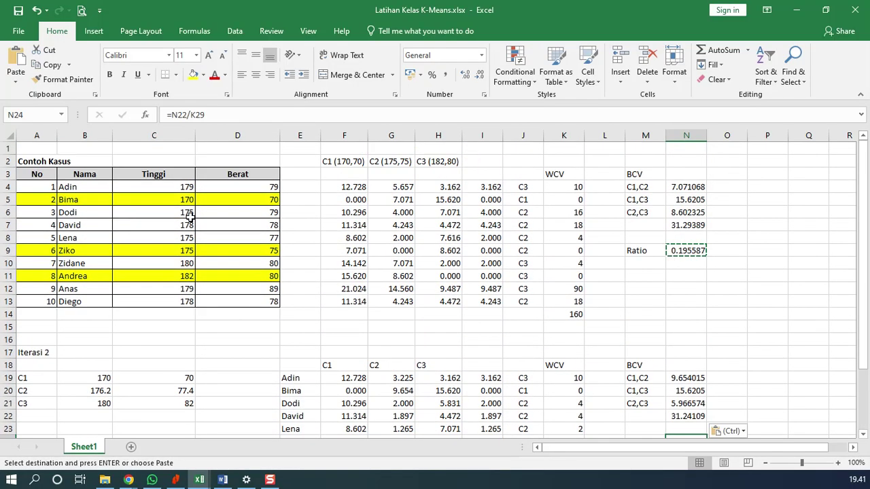
{"action": "left_click_drag", "start_coordinate": [181, 203], "coordinate": [234, 203]}
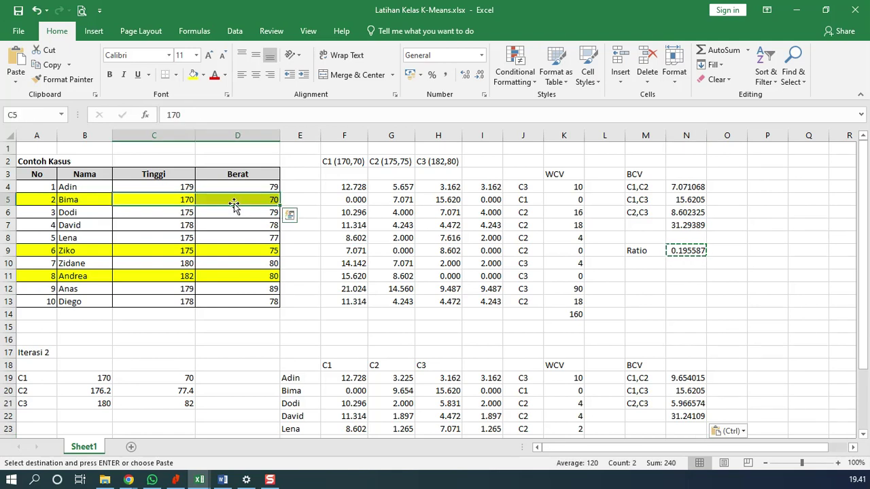
{"action": "left_click", "coordinate": [179, 213]}
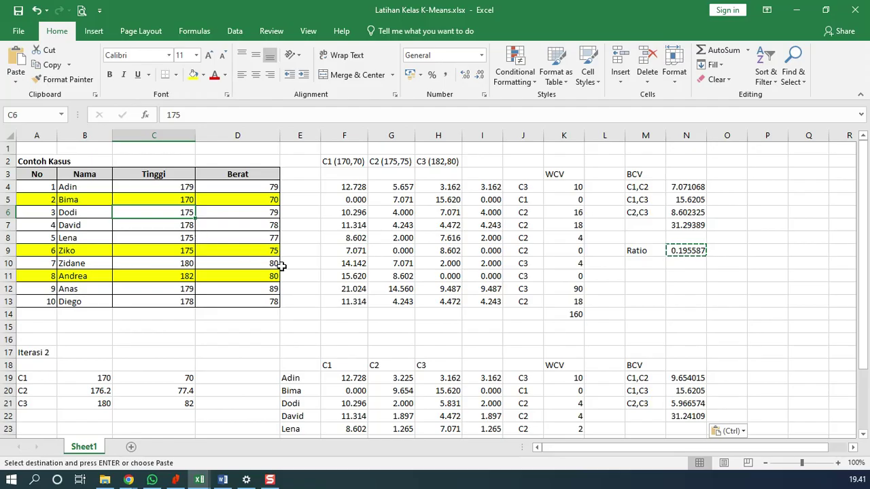
{"action": "scroll", "coordinate": [283, 292], "scroll_direction": "down", "scroll_amount": 4}
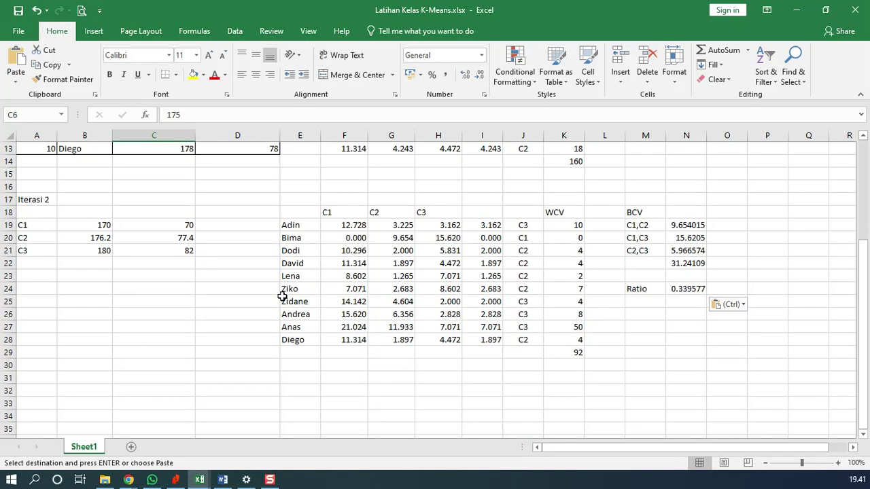
{"action": "scroll", "coordinate": [283, 296], "scroll_direction": "up", "scroll_amount": 4}
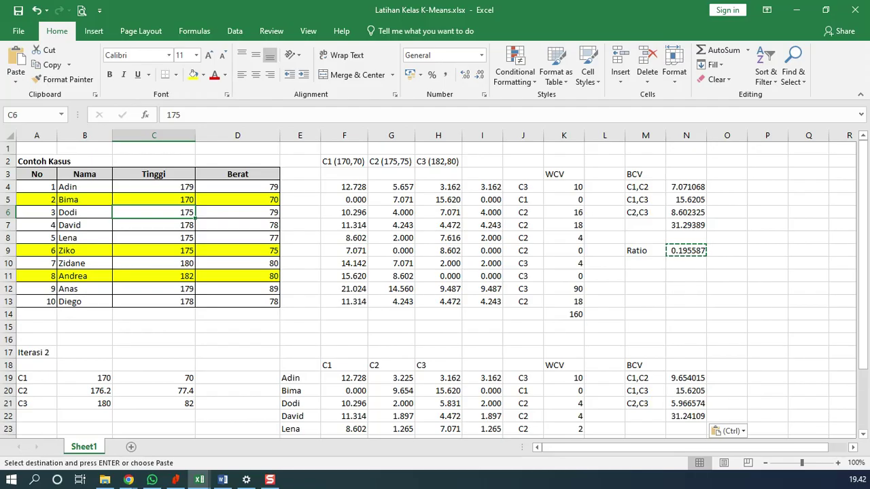
{"action": "scroll", "coordinate": [329, 291], "scroll_direction": "down", "scroll_amount": 1}
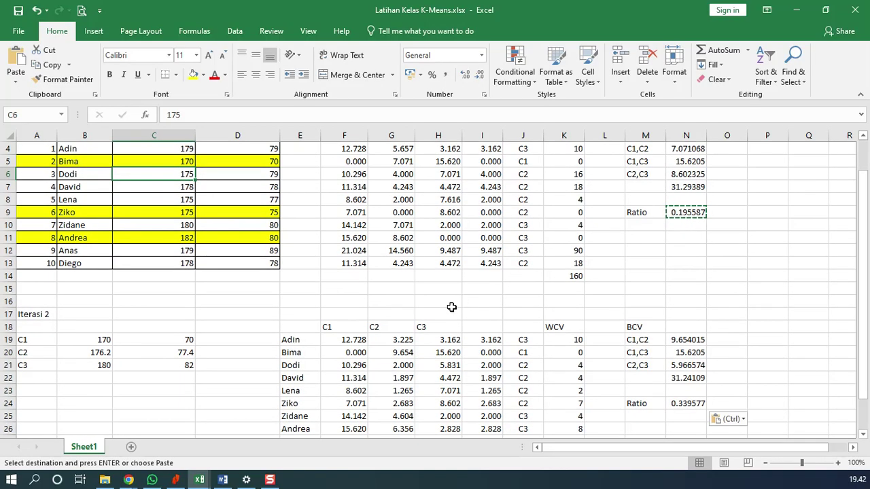
{"action": "scroll", "coordinate": [447, 314], "scroll_direction": "down", "scroll_amount": 1}
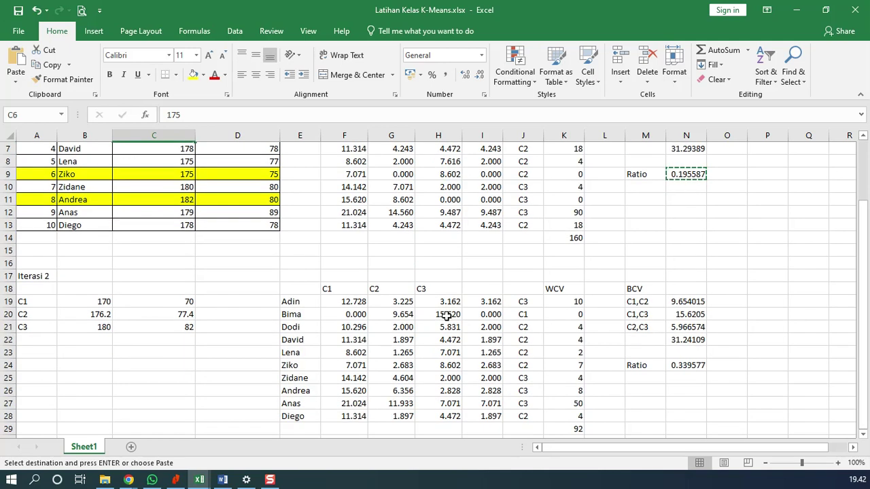
{"action": "scroll", "coordinate": [447, 316], "scroll_direction": "down", "scroll_amount": 1}
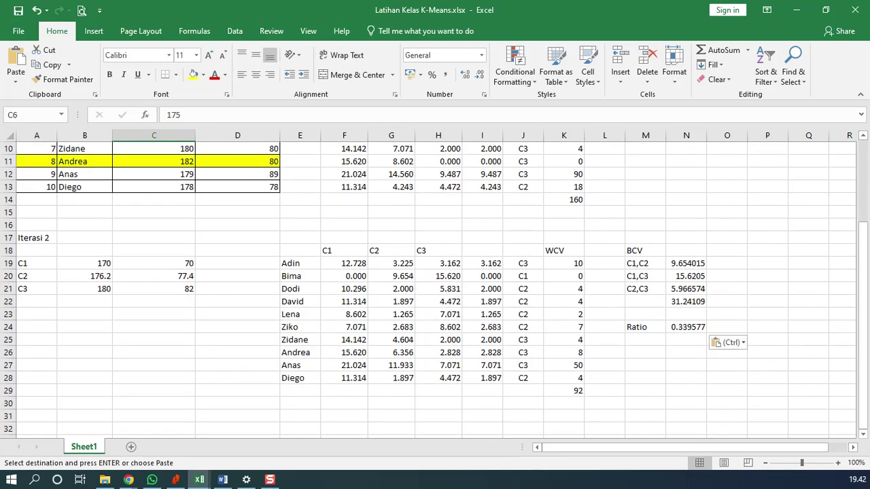
- Return to the Nitro PDF slides and read the cluster characteristics page and the K=2 exercise on page 40
{"action": "key", "text": "alt+Tab"}
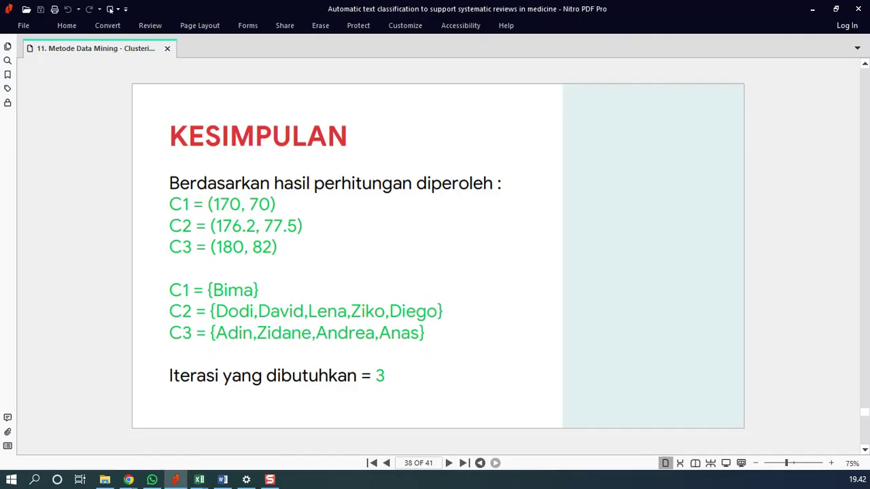
{"action": "key", "text": "alt+Tab"}
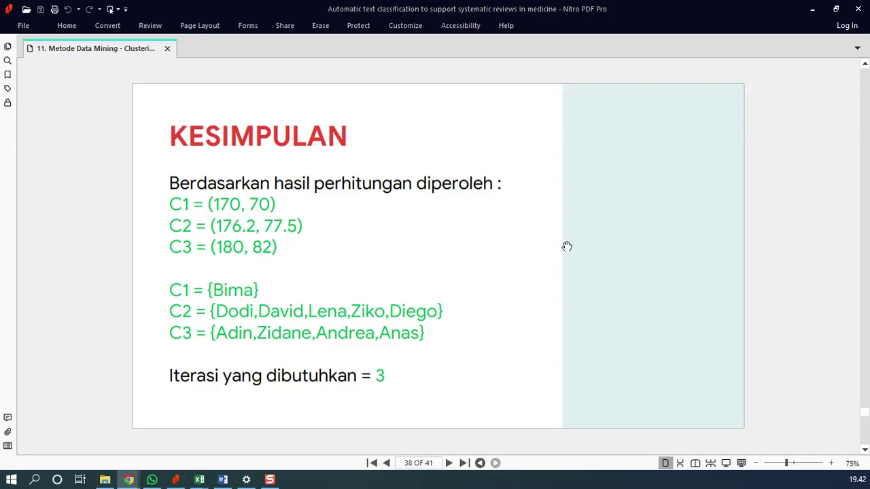
{"action": "left_click", "coordinate": [531, 266]}
{"action": "scroll", "coordinate": [530, 266], "scroll_direction": "down", "scroll_amount": 1}
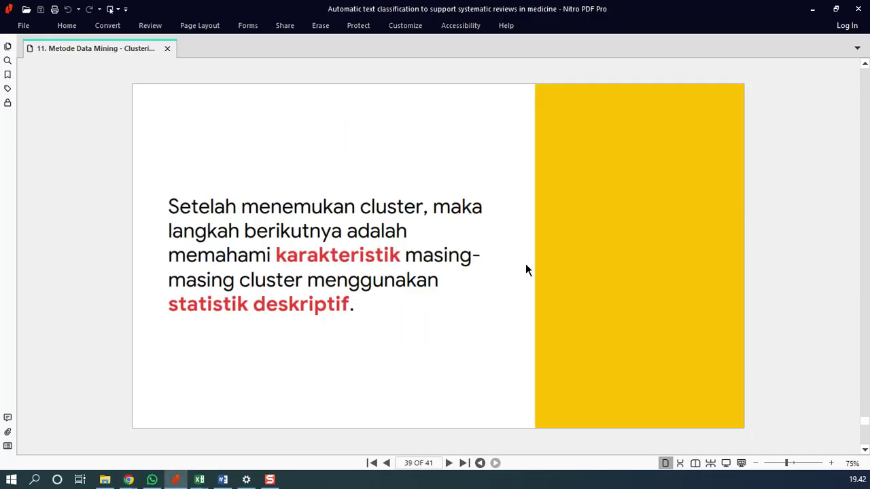
{"action": "scroll", "coordinate": [528, 270], "scroll_direction": "down", "scroll_amount": 1}
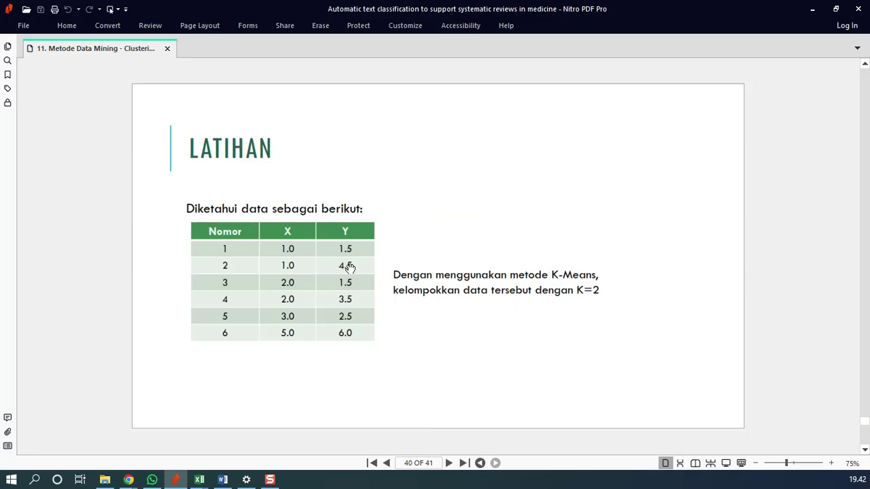
{"action": "scroll", "coordinate": [349, 267], "scroll_direction": "up", "scroll_amount": 1}
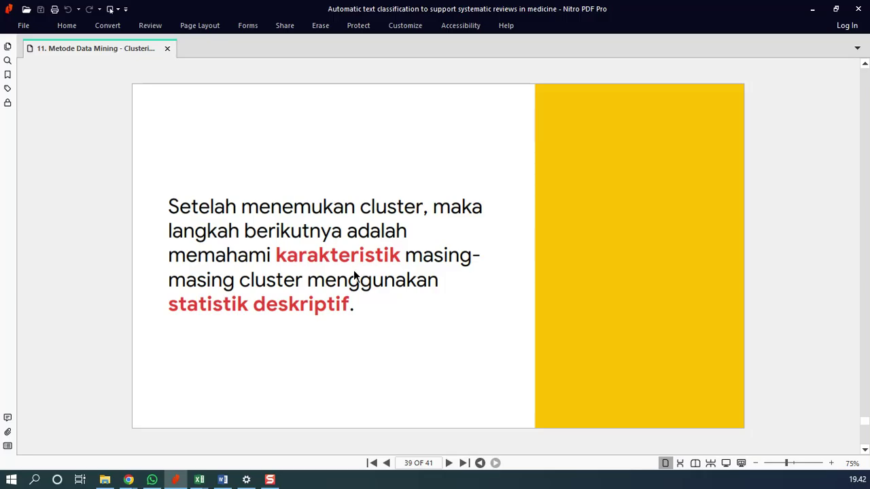
- Return to the Excel workbook and examine the third record's height and weight in C6:D6 of the example data
{"action": "left_click", "coordinate": [812, 9]}
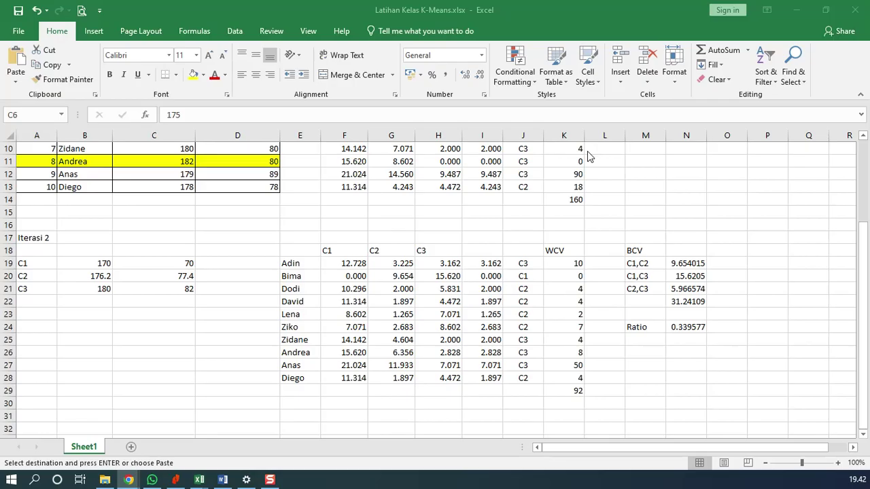
{"action": "scroll", "coordinate": [232, 275], "scroll_direction": "up", "scroll_amount": 1}
{"action": "scroll", "coordinate": [232, 274], "scroll_direction": "up", "scroll_amount": 1}
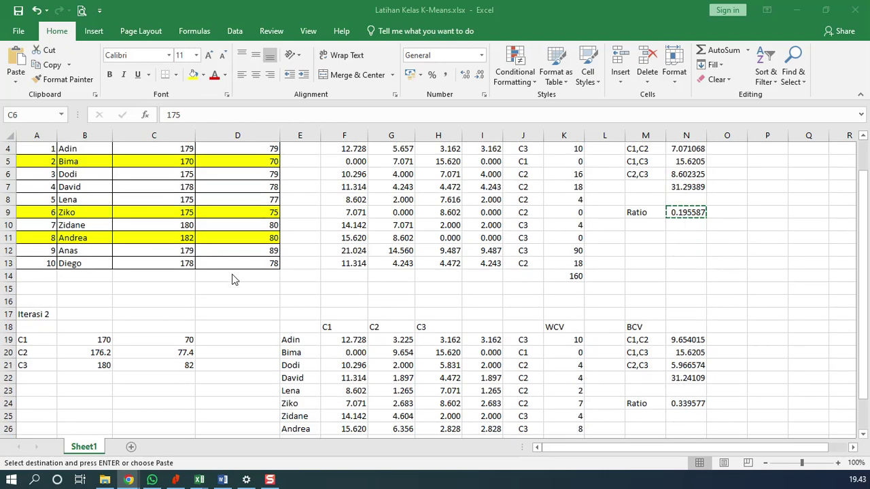
{"action": "scroll", "coordinate": [516, 317], "scroll_direction": "down", "scroll_amount": 1}
{"action": "scroll", "coordinate": [204, 272], "scroll_direction": "up", "scroll_amount": 2}
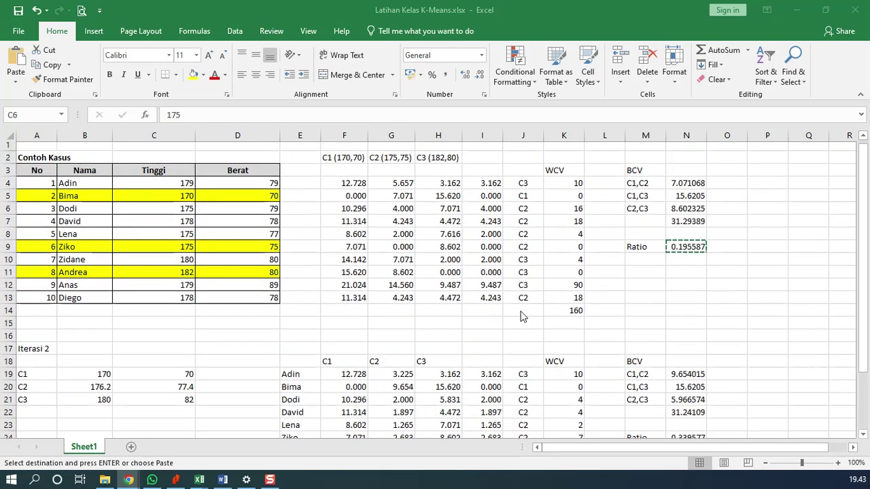
{"action": "left_click", "coordinate": [148, 216]}
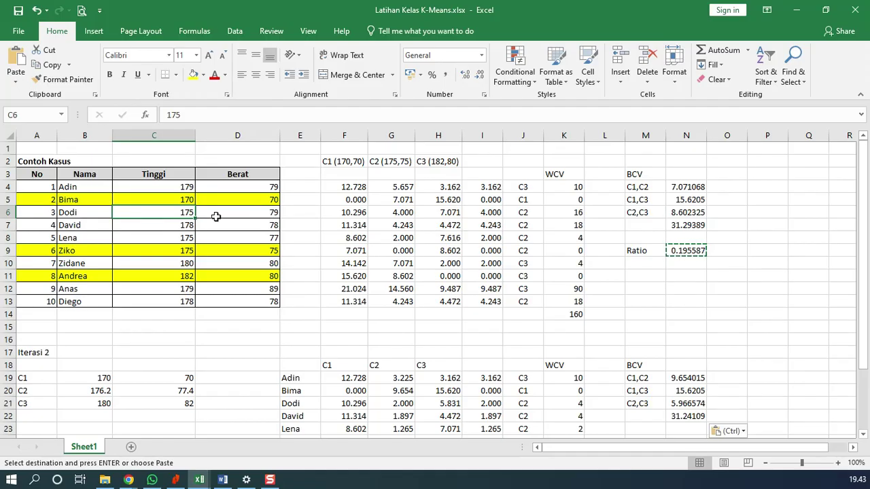
{"action": "left_click_drag", "start_coordinate": [171, 213], "coordinate": [274, 215]}
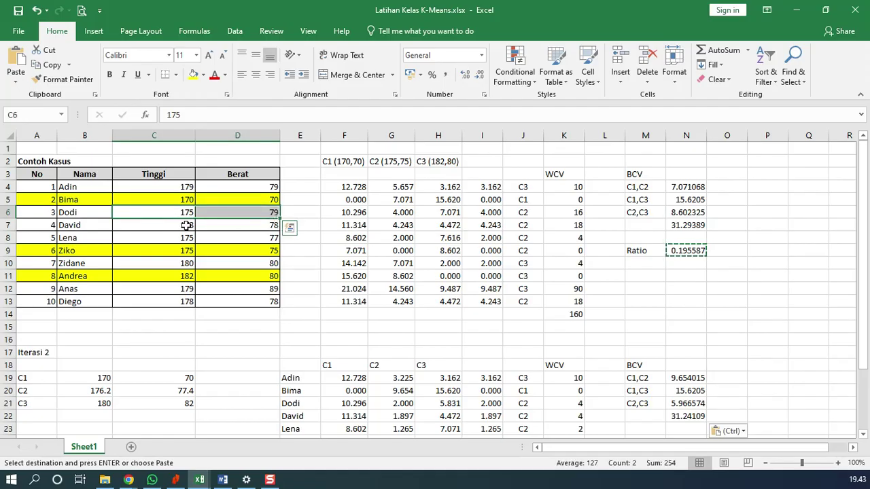
- Add C7:D9 and C13:D13 to the selection to highlight the height and weight of all cluster C2 members in the example data
{"action": "left_click_drag", "start_coordinate": [156, 225], "coordinate": [274, 225]}
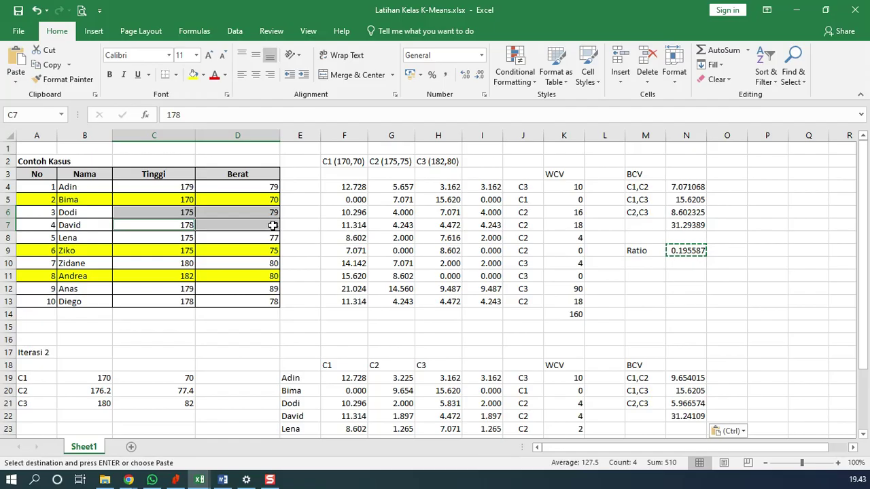
{"action": "left_click_drag", "start_coordinate": [166, 238], "coordinate": [242, 238]}
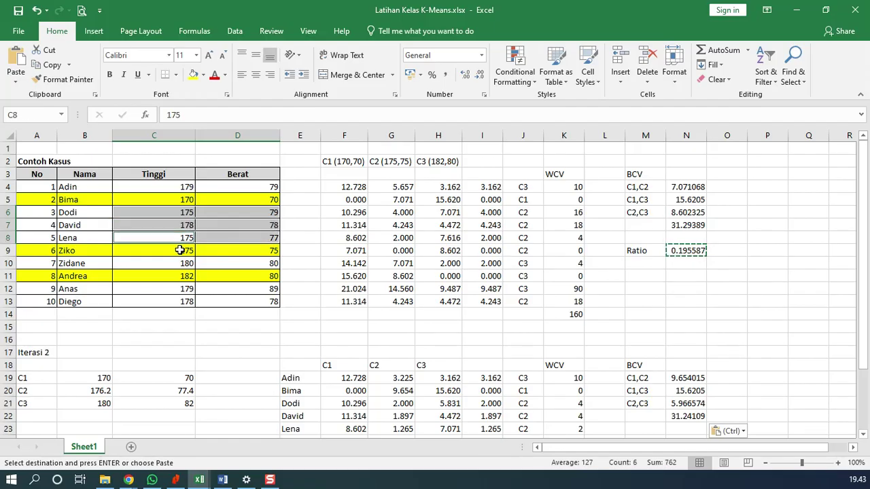
{"action": "left_click_drag", "start_coordinate": [188, 250], "coordinate": [274, 250]}
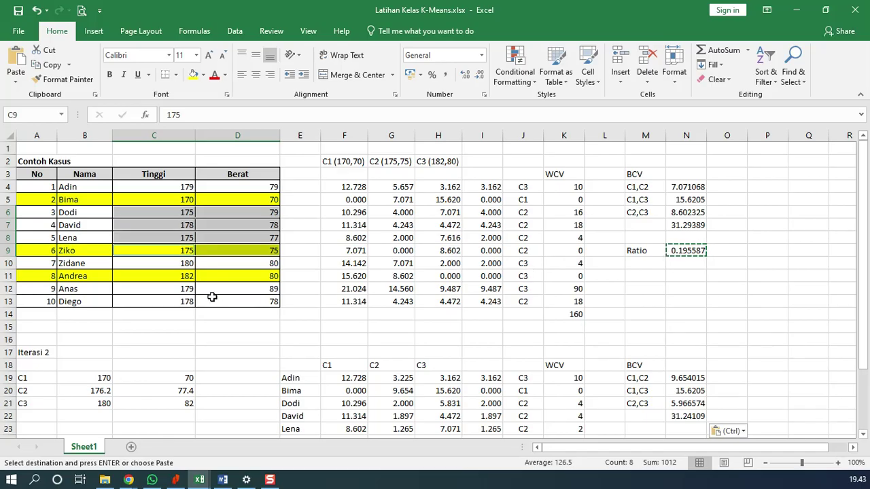
{"action": "left_click_drag", "start_coordinate": [177, 303], "coordinate": [235, 304]}
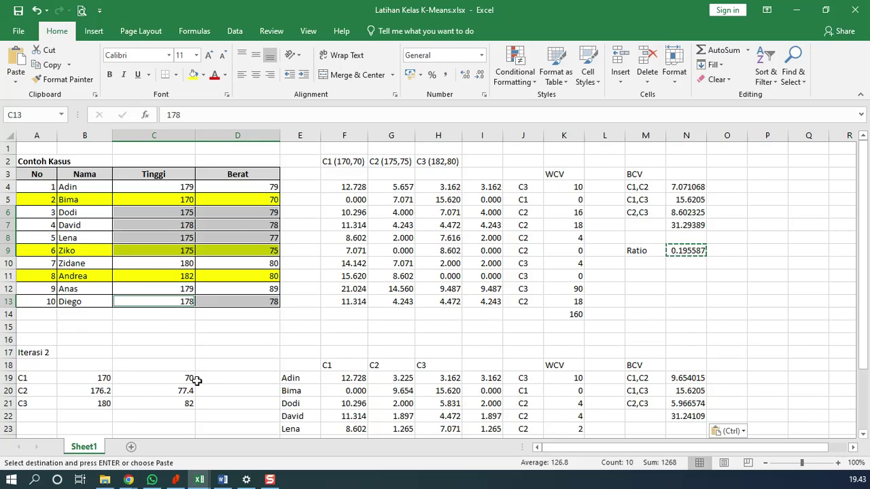
- Highlight the height and weight of the cluster C3 members by selecting C10:D12 together with C4:D4
{"action": "left_click", "coordinate": [264, 293]}
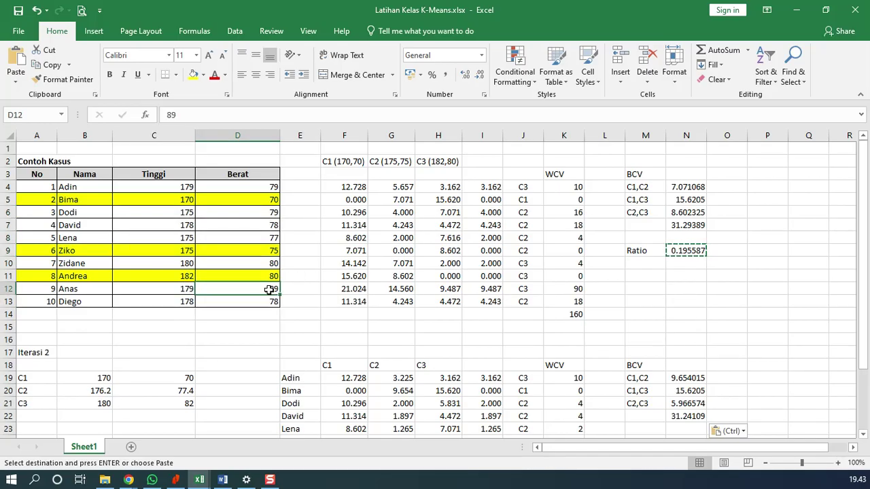
{"action": "left_click", "coordinate": [159, 290], "text": "ctrl"}
{"action": "left_click", "coordinate": [163, 276], "text": "ctrl"}
{"action": "left_click_drag", "start_coordinate": [164, 277], "coordinate": [235, 280]}
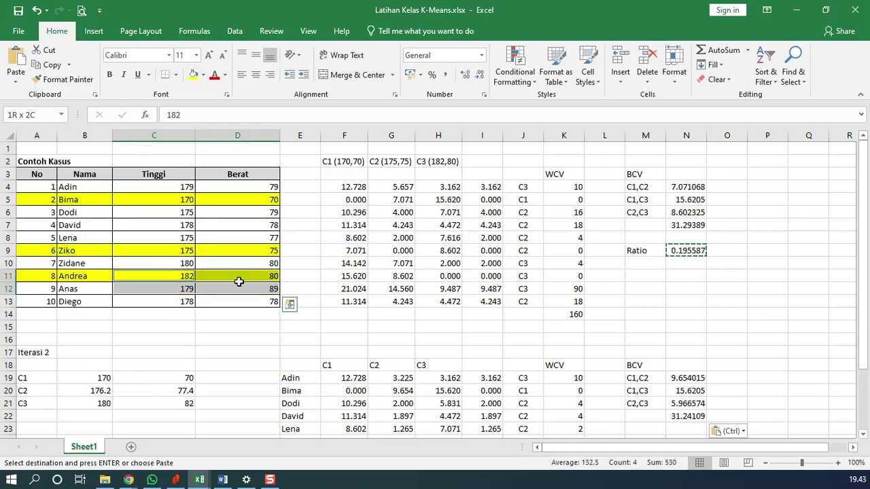
{"action": "left_click_drag", "start_coordinate": [171, 264], "coordinate": [240, 265]}
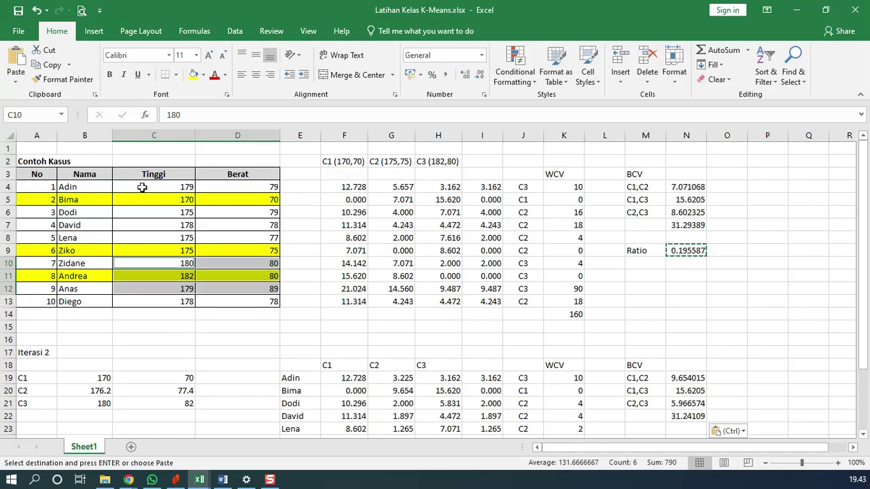
{"action": "left_click_drag", "start_coordinate": [154, 187], "coordinate": [234, 190]}
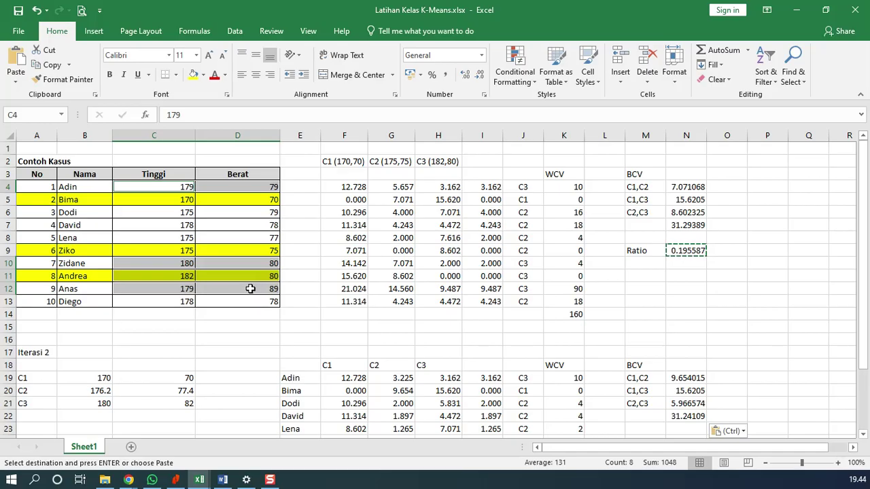
- Highlight the cluster C1 member's height and weight in C5:D5, and switch to the linear regression presentation in Chrome
{"action": "left_click_drag", "start_coordinate": [176, 199], "coordinate": [237, 203]}
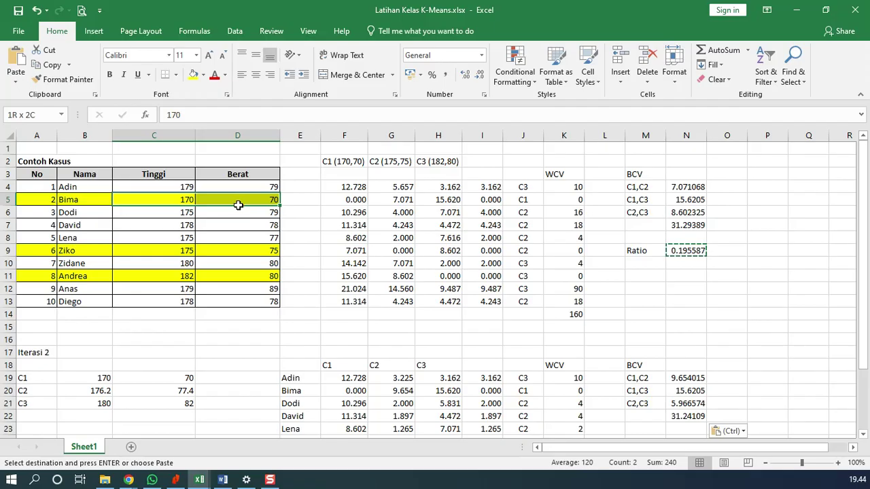
{"action": "left_click_drag", "start_coordinate": [238, 204], "coordinate": [228, 208]}
{"action": "left_click", "coordinate": [128, 479]}
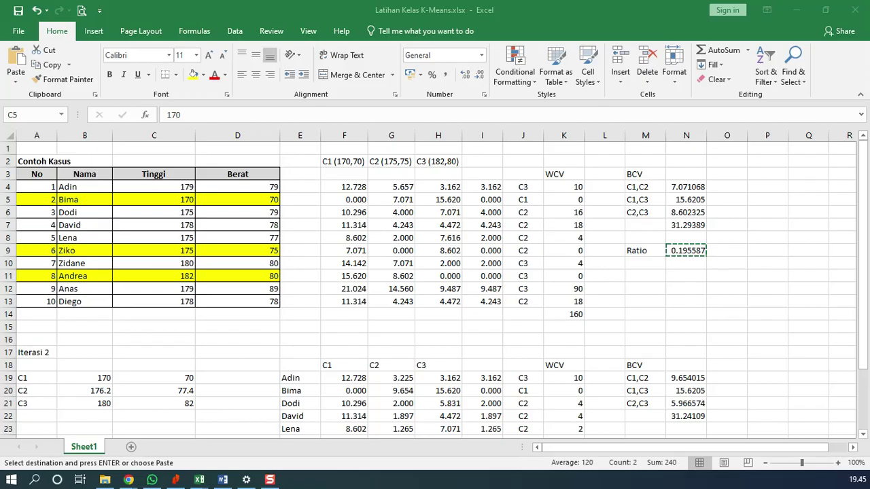
{"action": "key", "text": "alt+Tab"}
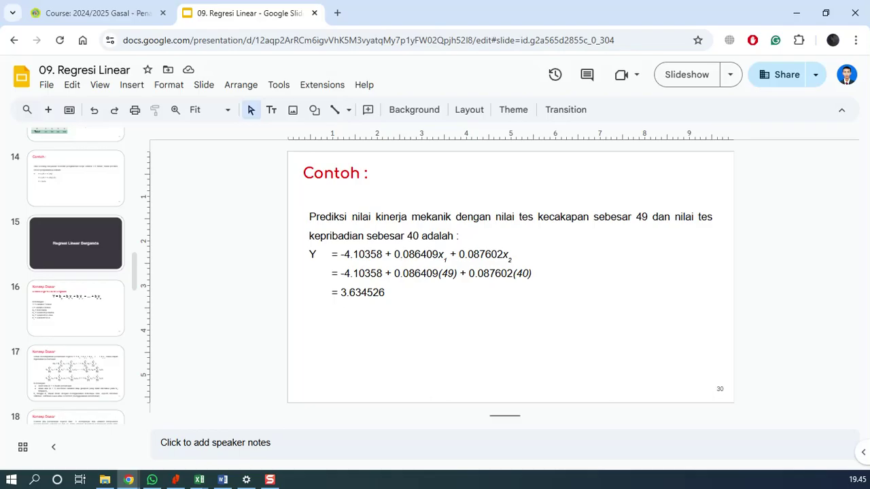